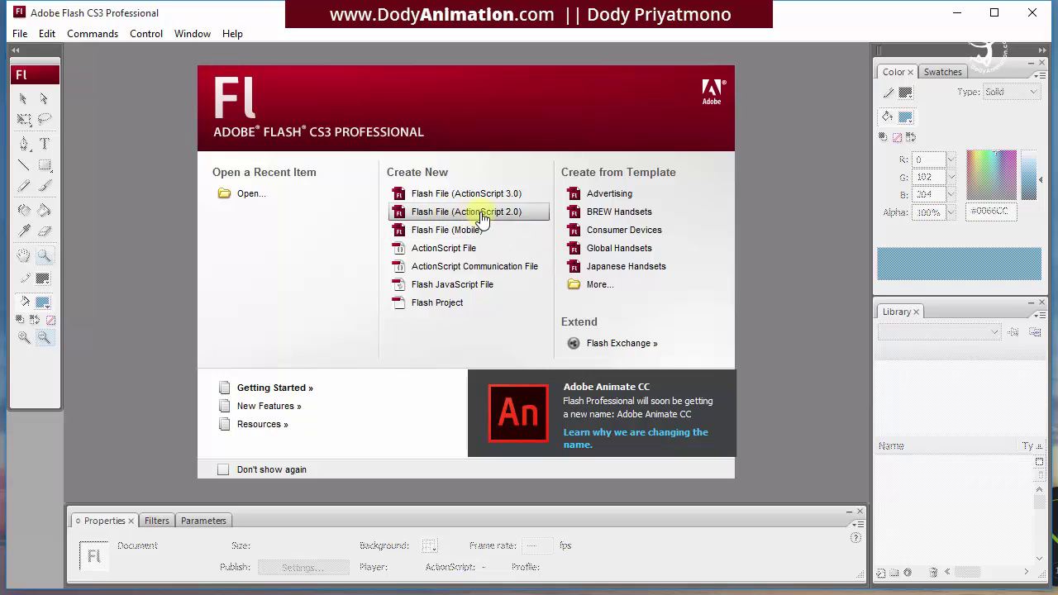
- Create a new Flash File (ActionScript 2.0)
{"action": "left_click", "coordinate": [485, 216]}
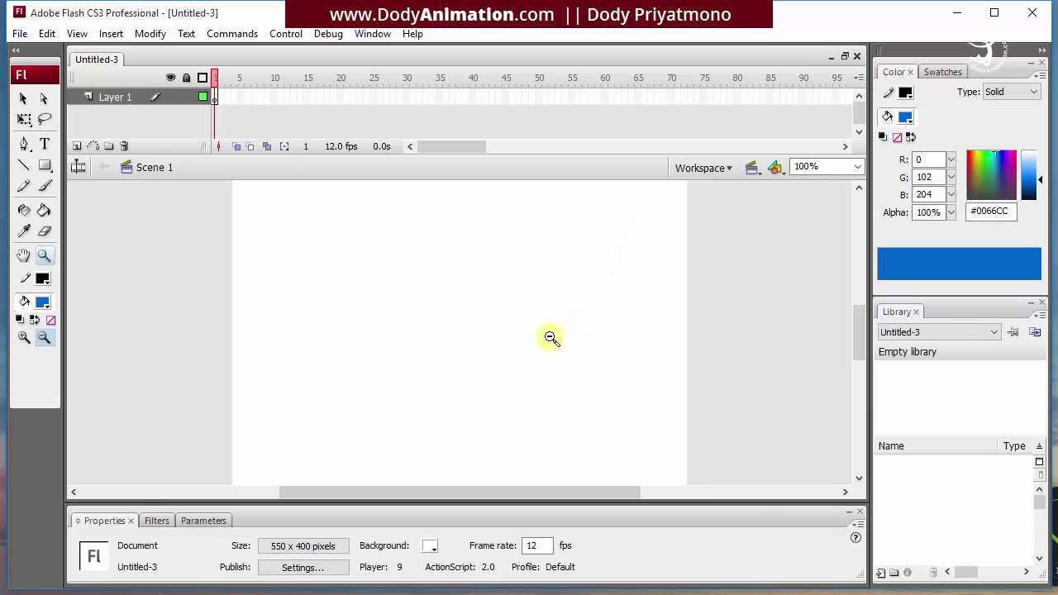
- Examine the dimension settings in the new document's properties and leave them without changes
{"action": "left_click", "coordinate": [312, 547]}
{"action": "left_click_drag", "start_coordinate": [534, 187], "coordinate": [473, 182]}
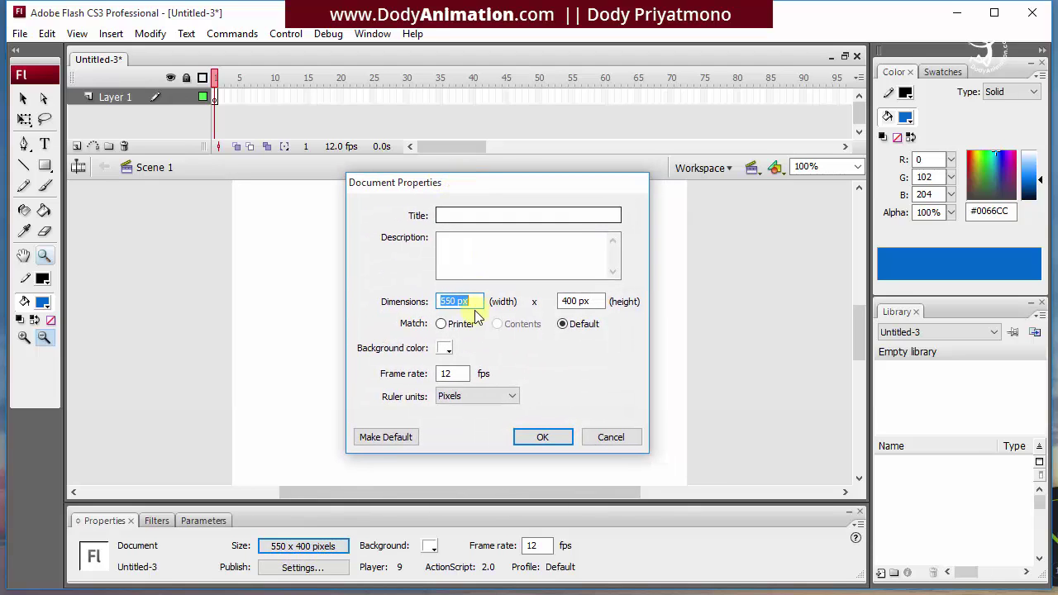
{"action": "left_click", "coordinate": [470, 301]}
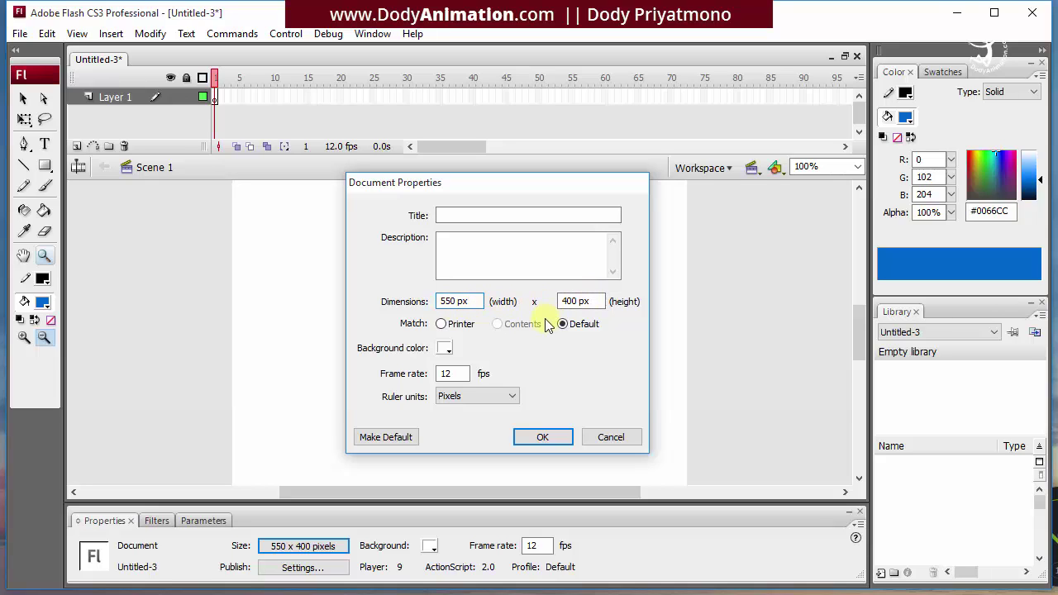
{"action": "left_click", "coordinate": [613, 436]}
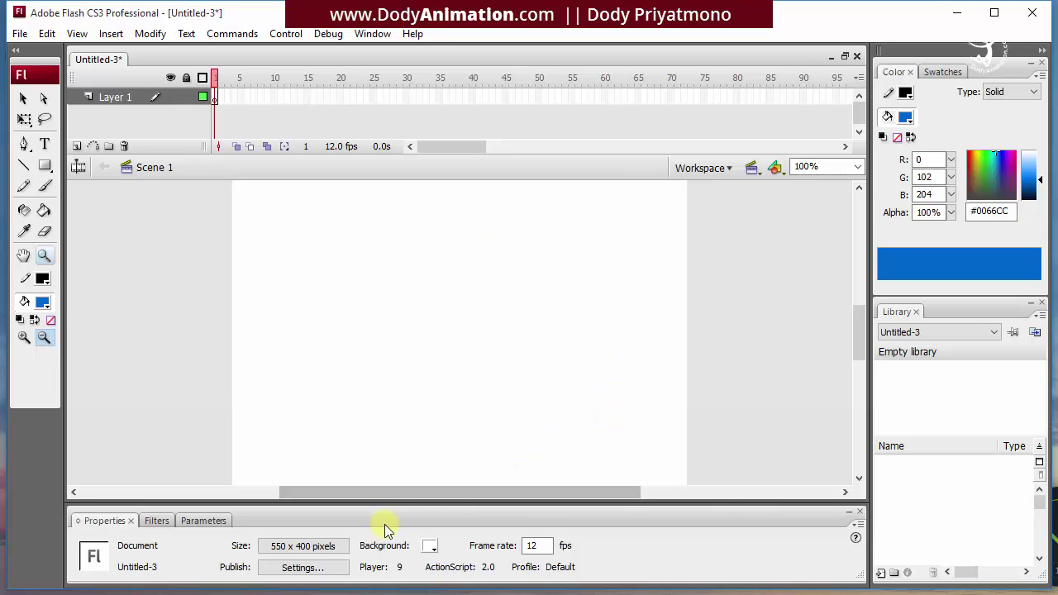
- Set the document's background colour to dark navy blue and highlight the frame rate value
{"action": "left_click", "coordinate": [431, 547]}
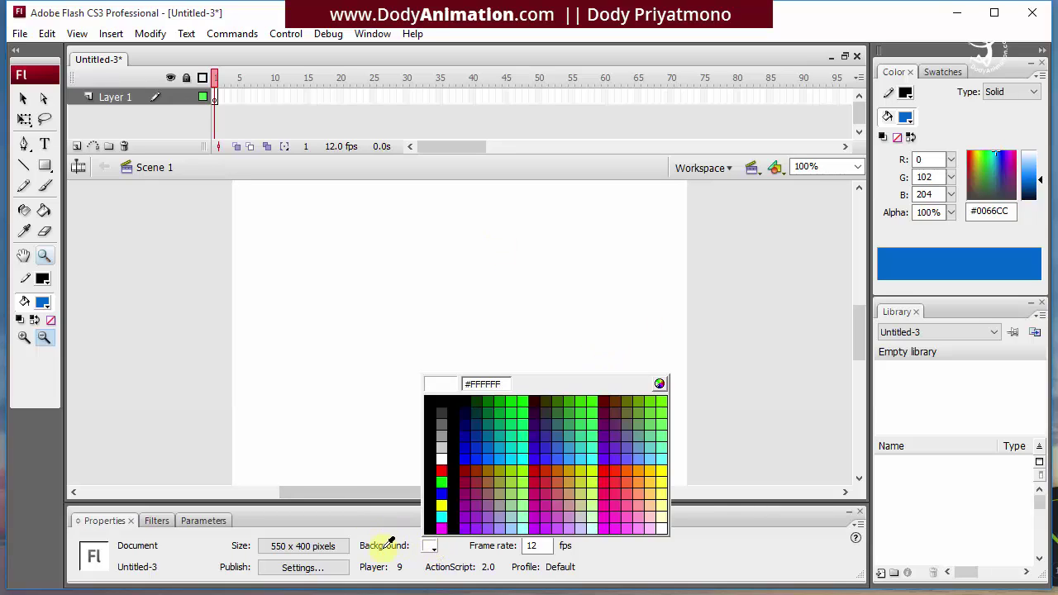
{"action": "left_click", "coordinate": [480, 419]}
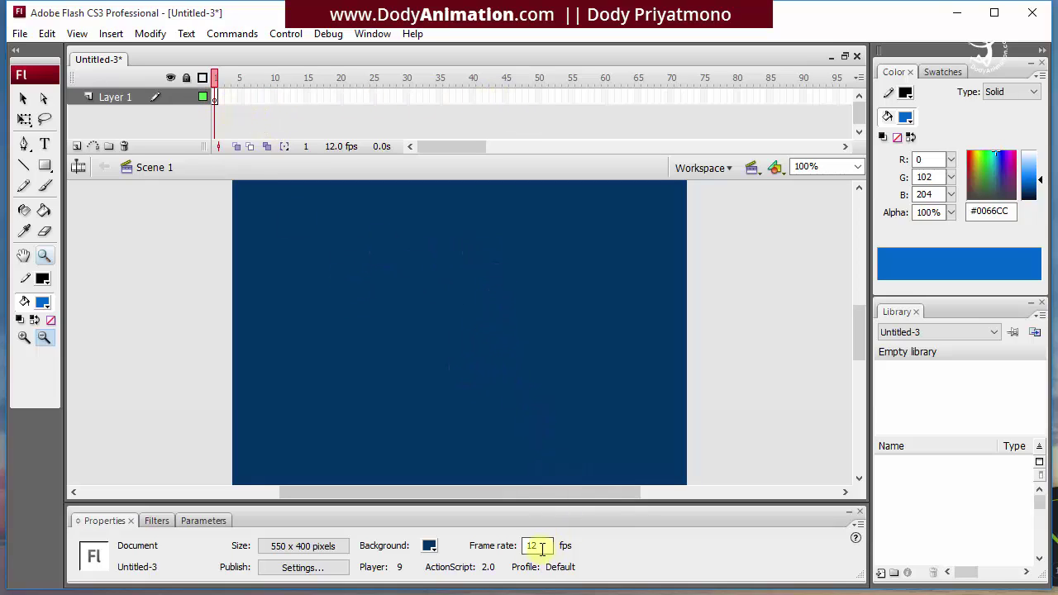
{"action": "left_click_drag", "start_coordinate": [541, 547], "coordinate": [517, 550]}
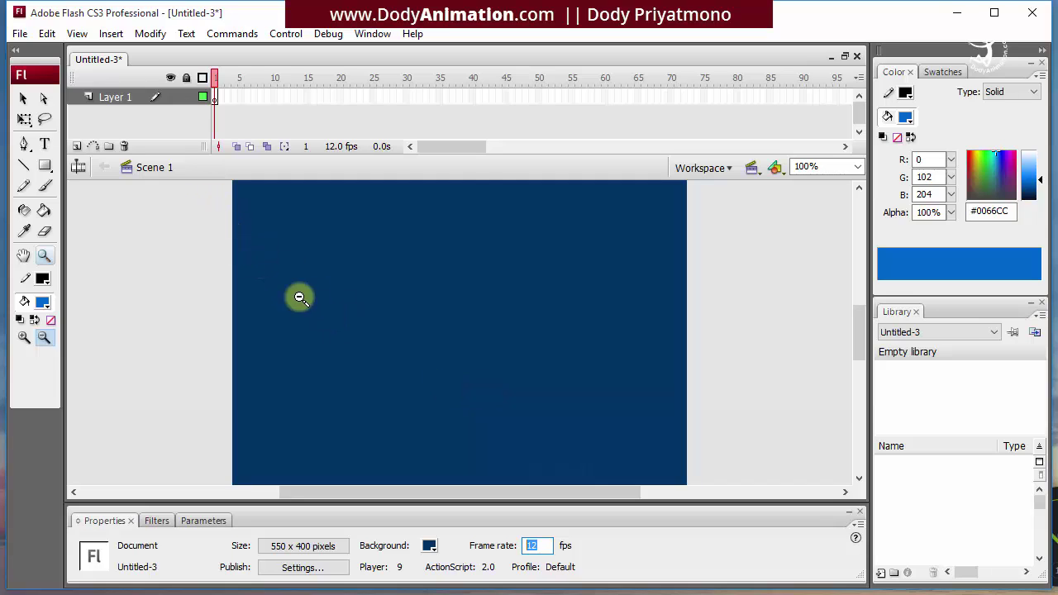
- Switch the Tools panel to a single column and back to the two-column layout
{"action": "left_click_drag", "start_coordinate": [22, 71], "coordinate": [12, 71]}
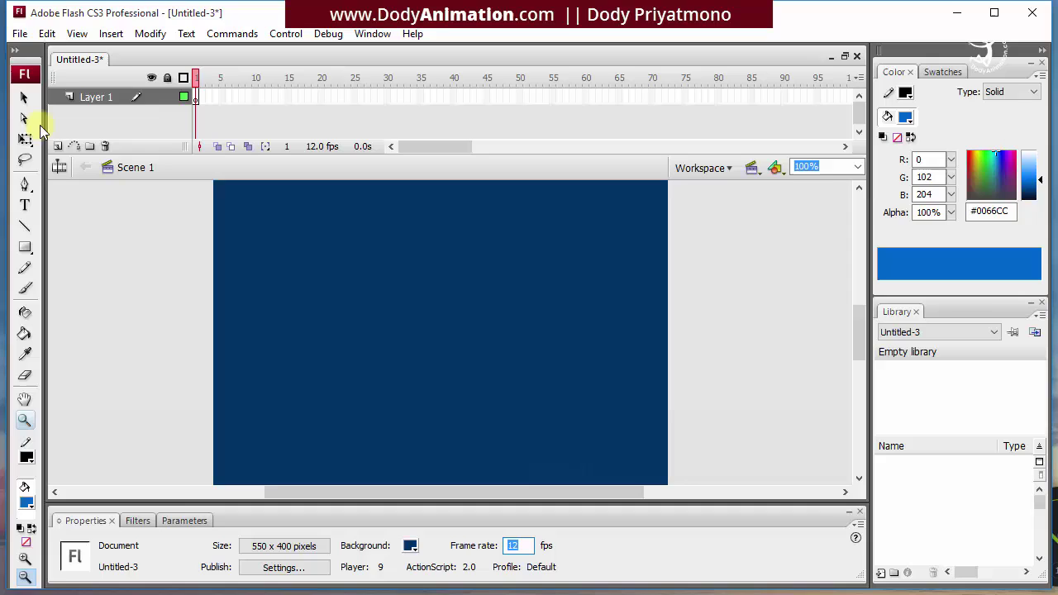
{"action": "left_click", "coordinate": [14, 50]}
{"action": "left_click", "coordinate": [15, 51]}
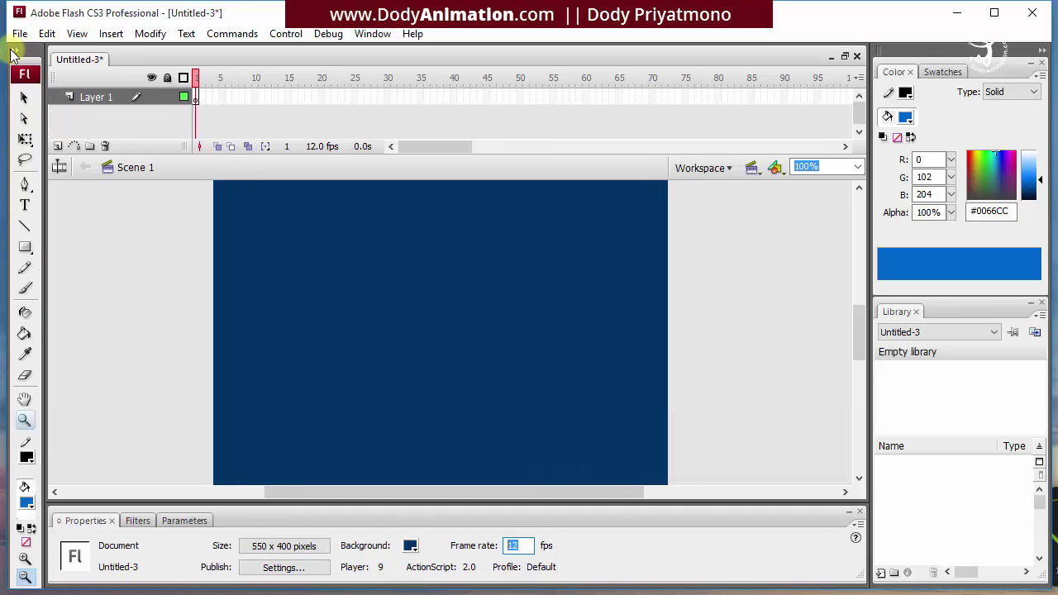
{"action": "left_click", "coordinate": [15, 52]}
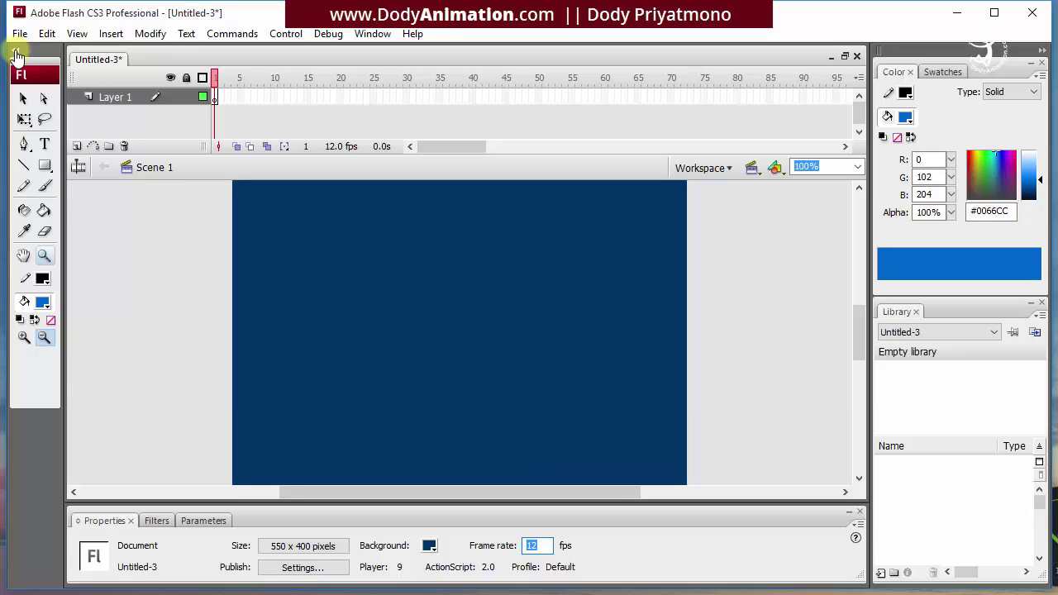
{"action": "left_click", "coordinate": [15, 51]}
{"action": "left_click", "coordinate": [15, 51]}
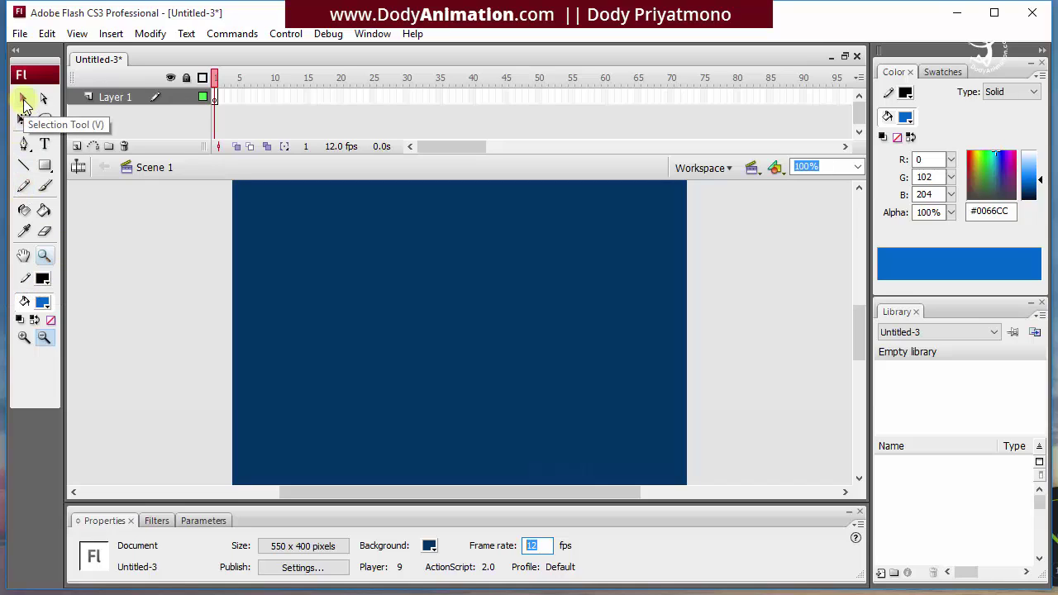
- Draw a blue rectangle with a black outline on the stage, slightly left of its centre
{"action": "left_click", "coordinate": [23, 99]}
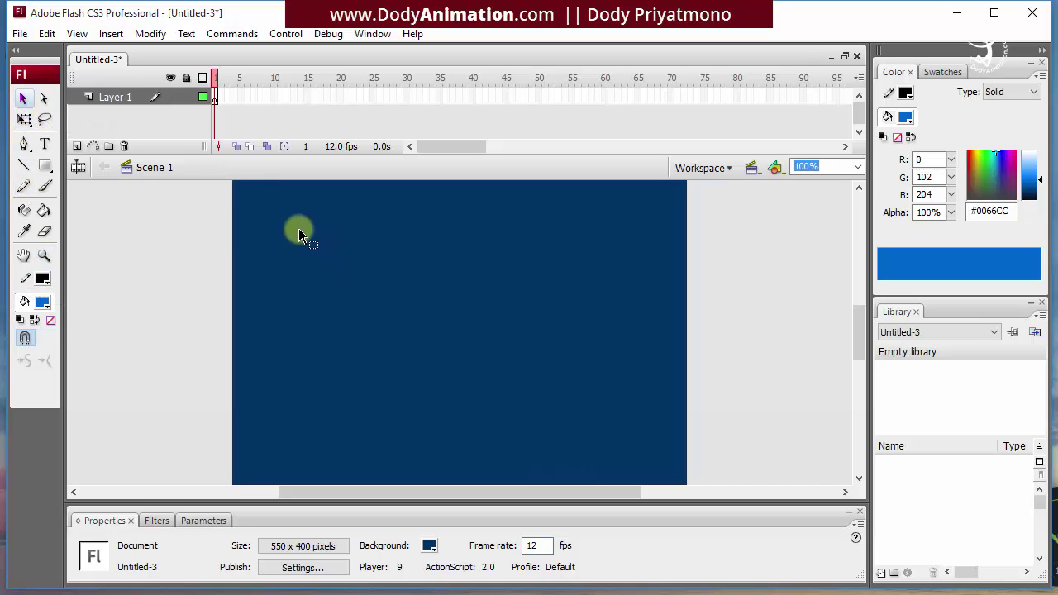
{"action": "left_click", "coordinate": [44, 100]}
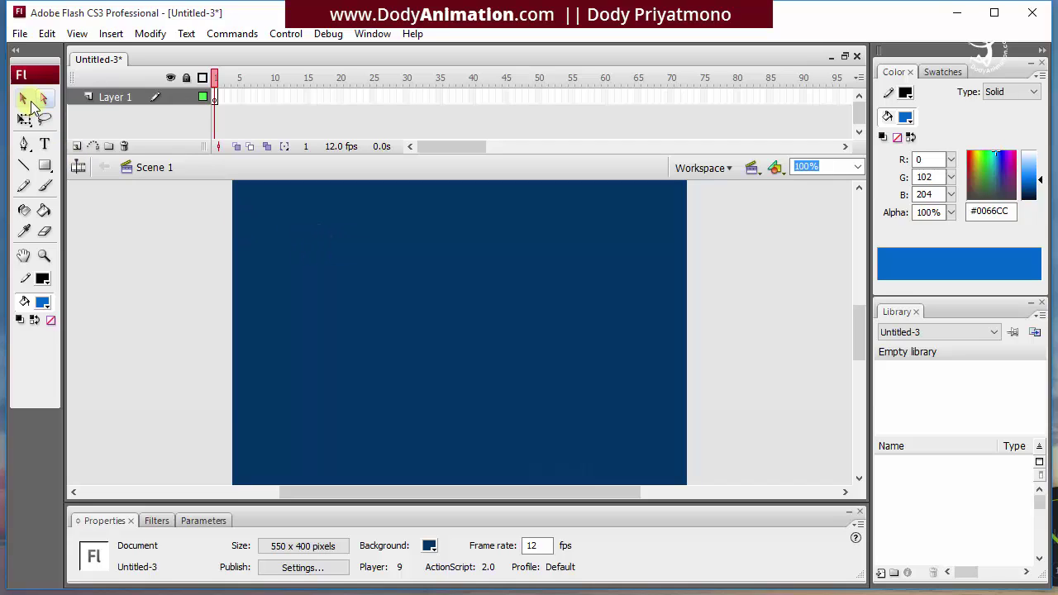
{"action": "left_click", "coordinate": [45, 165]}
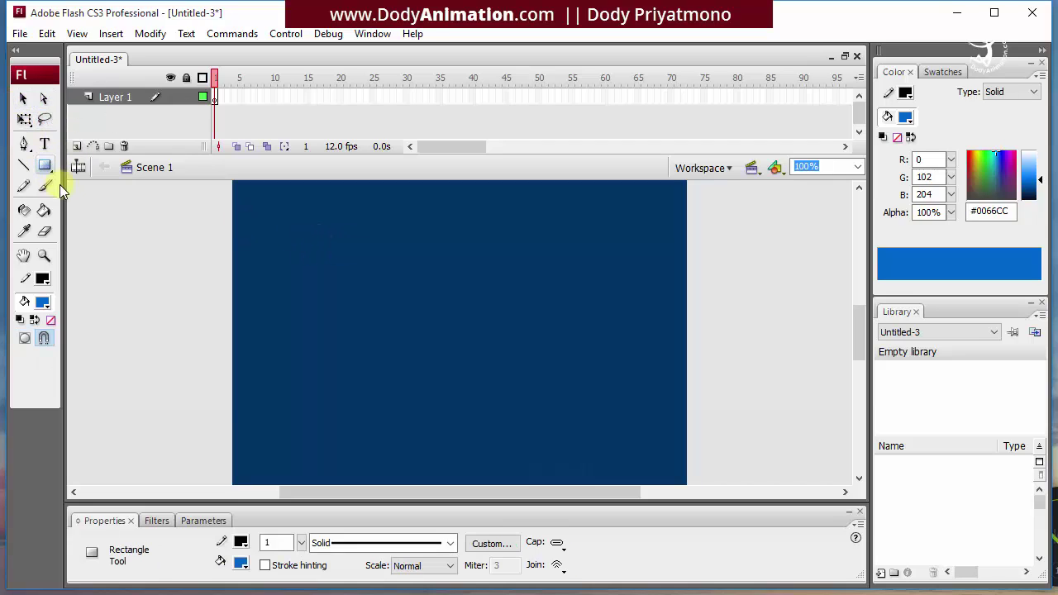
{"action": "left_click_drag", "start_coordinate": [315, 280], "coordinate": [463, 359]}
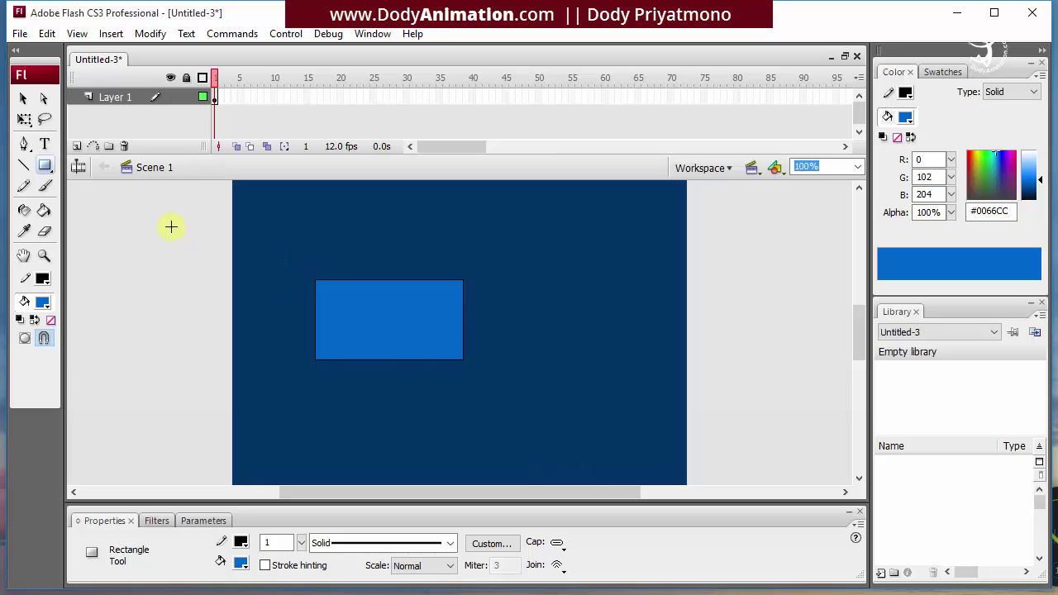
- Select the whole rectangle with its outline, nudge it a short distance to the right, and deselect it
{"action": "left_click", "coordinate": [23, 99]}
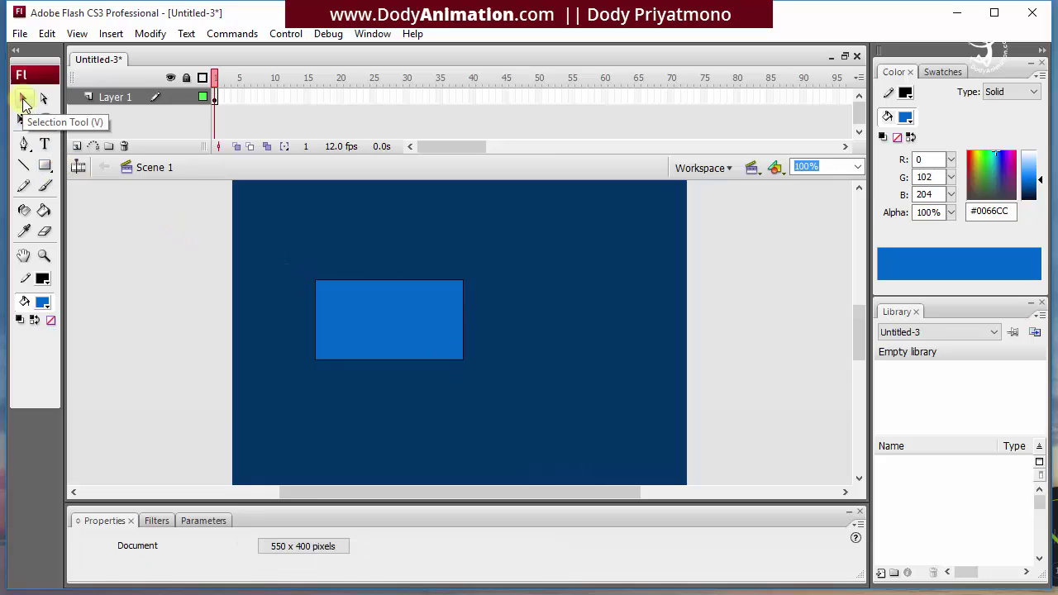
{"action": "left_click_drag", "start_coordinate": [291, 263], "coordinate": [480, 372]}
{"action": "key", "text": "shift+Right"}
{"action": "key", "text": "shift+Right"}
{"action": "key", "text": "shift+Right"}
{"action": "key", "text": "shift+Right"}
{"action": "left_click", "coordinate": [257, 332]}
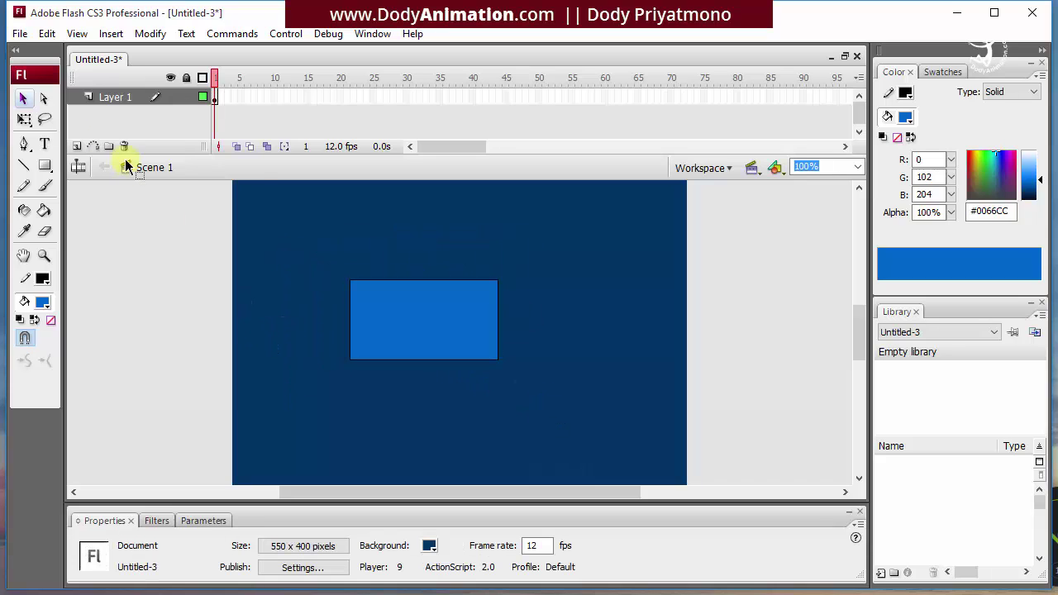
- Reshape the rectangle into an irregular quadrilateral by moving its four corner points with the Subselection tool
{"action": "left_click", "coordinate": [44, 99]}
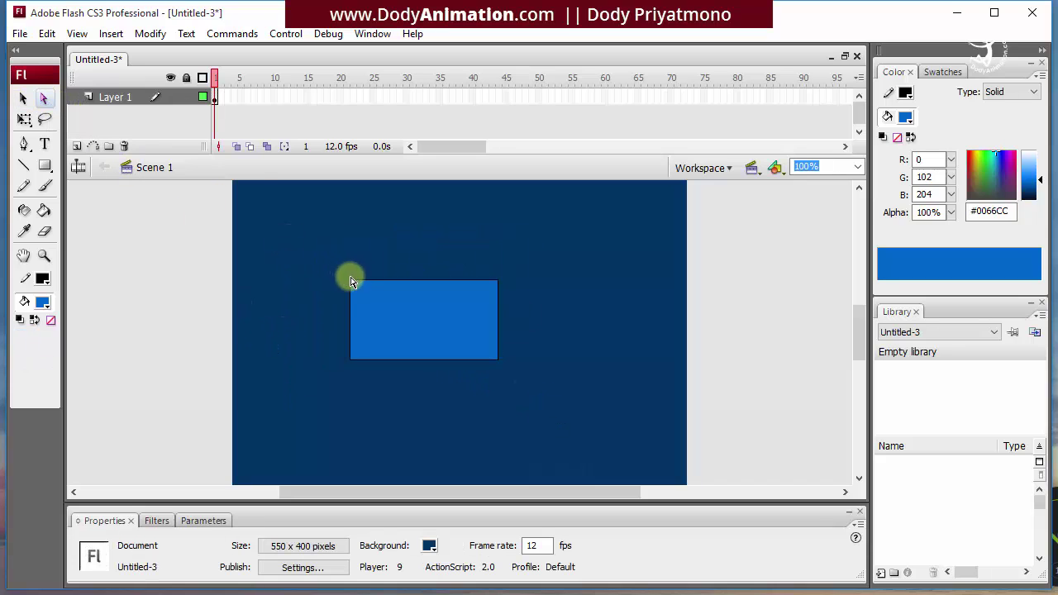
{"action": "left_click", "coordinate": [364, 298]}
{"action": "left_click_drag", "start_coordinate": [351, 280], "coordinate": [343, 260]}
{"action": "left_click_drag", "start_coordinate": [351, 364], "coordinate": [381, 383]}
{"action": "left_click_drag", "start_coordinate": [501, 362], "coordinate": [467, 364]}
{"action": "left_click_drag", "start_coordinate": [499, 281], "coordinate": [478, 278]}
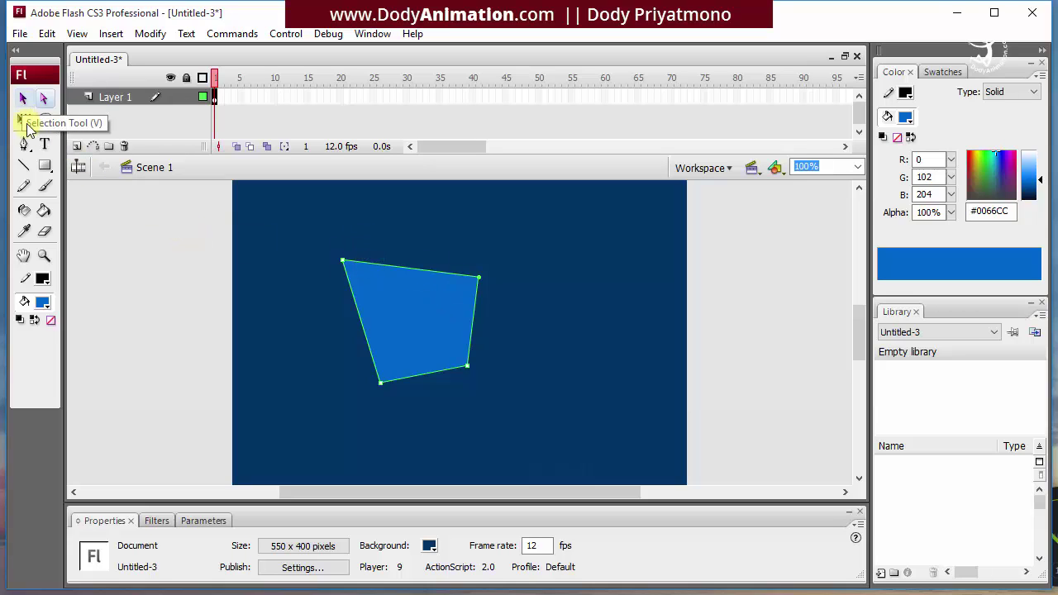
- Move the quadrilateral up and to the right with Free Transform, rotate it slightly counterclockwise, and reduce its height a little
{"action": "left_click", "coordinate": [26, 124]}
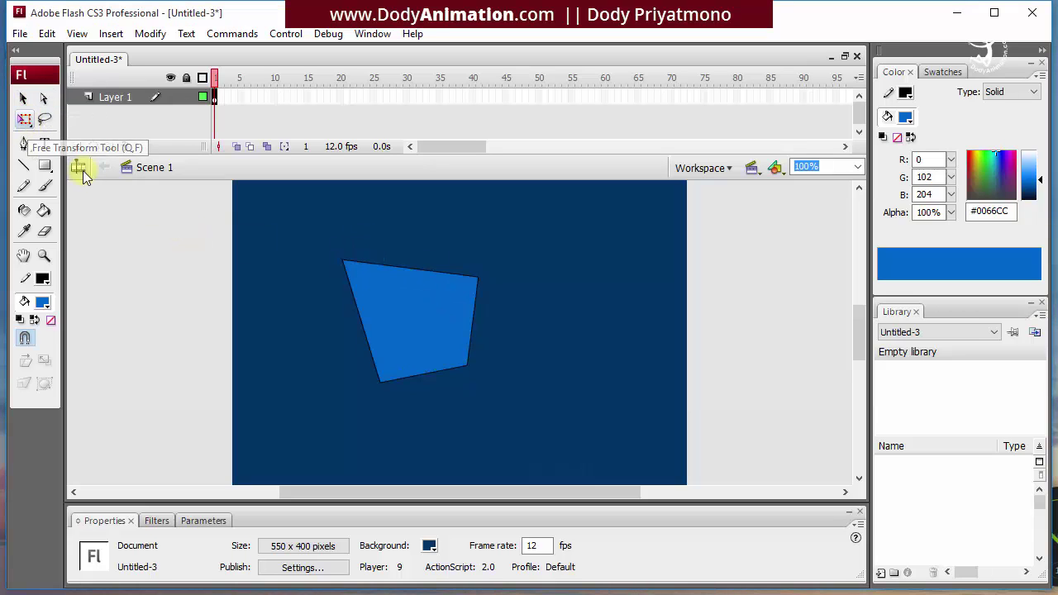
{"action": "left_click_drag", "start_coordinate": [412, 365], "coordinate": [486, 341]}
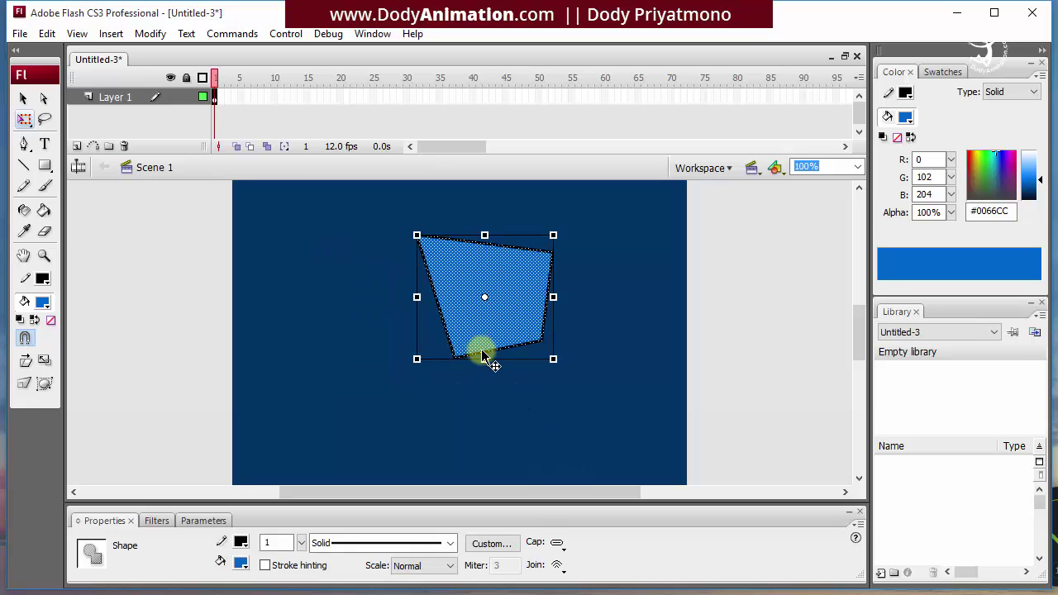
{"action": "left_click_drag", "start_coordinate": [562, 232], "coordinate": [543, 214]}
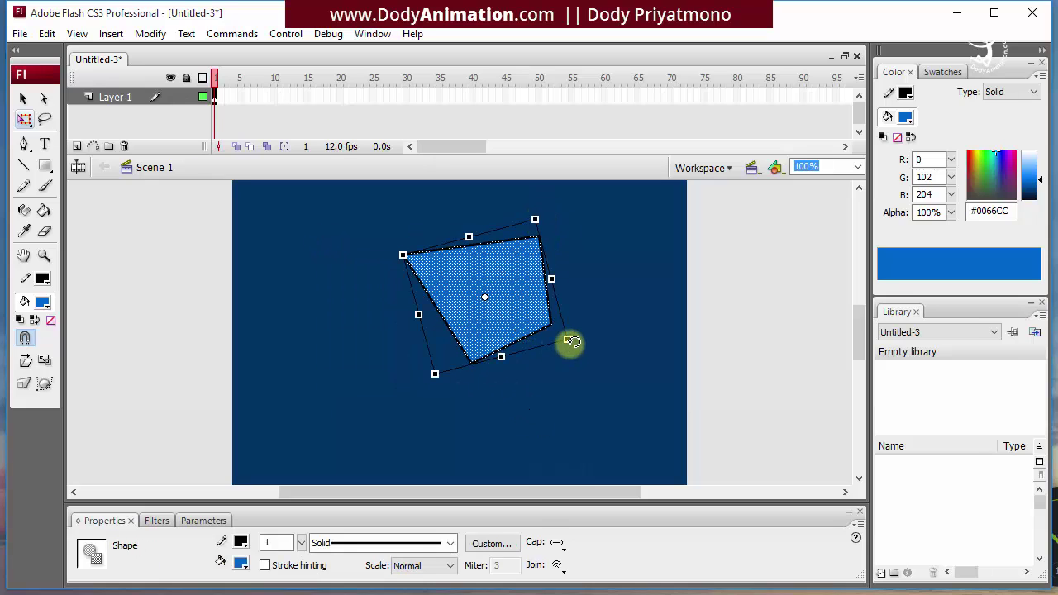
{"action": "mouse_move", "coordinate": [567, 340]}
{"action": "left_mouse_down"}
{"action": "mouse_move", "coordinate": [546, 356]}
{"action": "mouse_move", "coordinate": [595, 336]}
{"action": "mouse_move", "coordinate": [562, 357]}
{"action": "mouse_move", "coordinate": [567, 340]}
{"action": "left_mouse_up"}
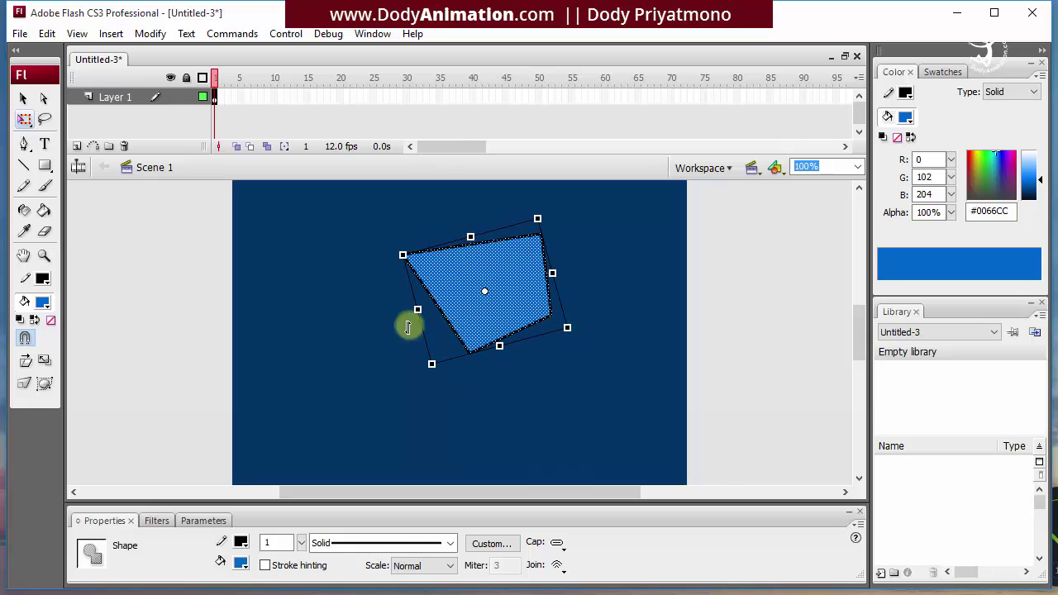
- Lasso the upper-left part of the quadrilateral and move it left, away from the rest of the shape
{"action": "left_click", "coordinate": [45, 119]}
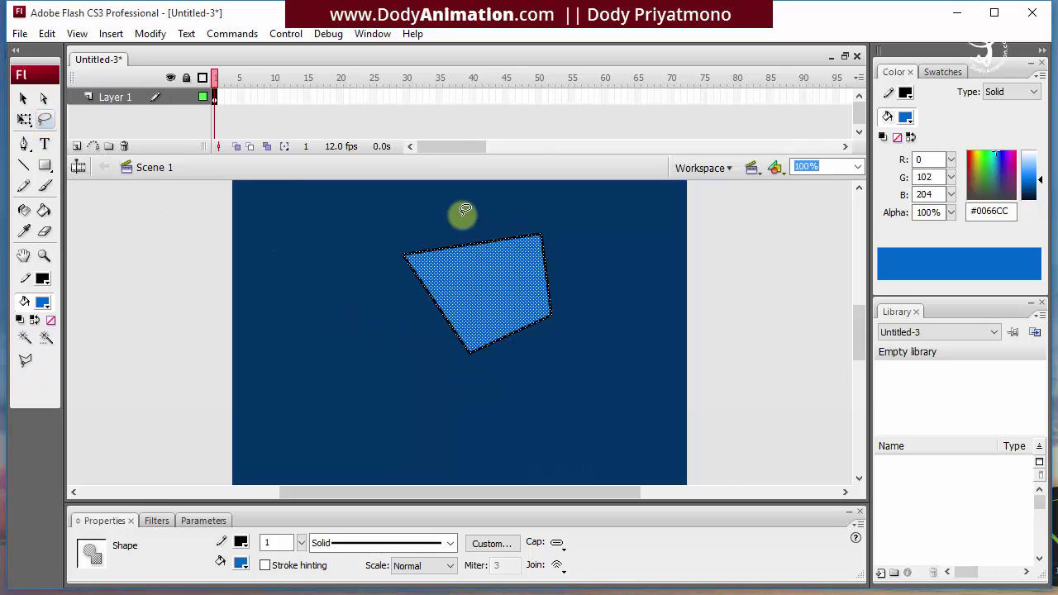
{"action": "mouse_move", "coordinate": [460, 212]}
{"action": "left_mouse_down"}
{"action": "mouse_move", "coordinate": [480, 254]}
{"action": "mouse_move", "coordinate": [459, 307]}
{"action": "mouse_move", "coordinate": [406, 326]}
{"action": "mouse_move", "coordinate": [345, 275]}
{"action": "mouse_move", "coordinate": [417, 213]}
{"action": "left_mouse_up"}
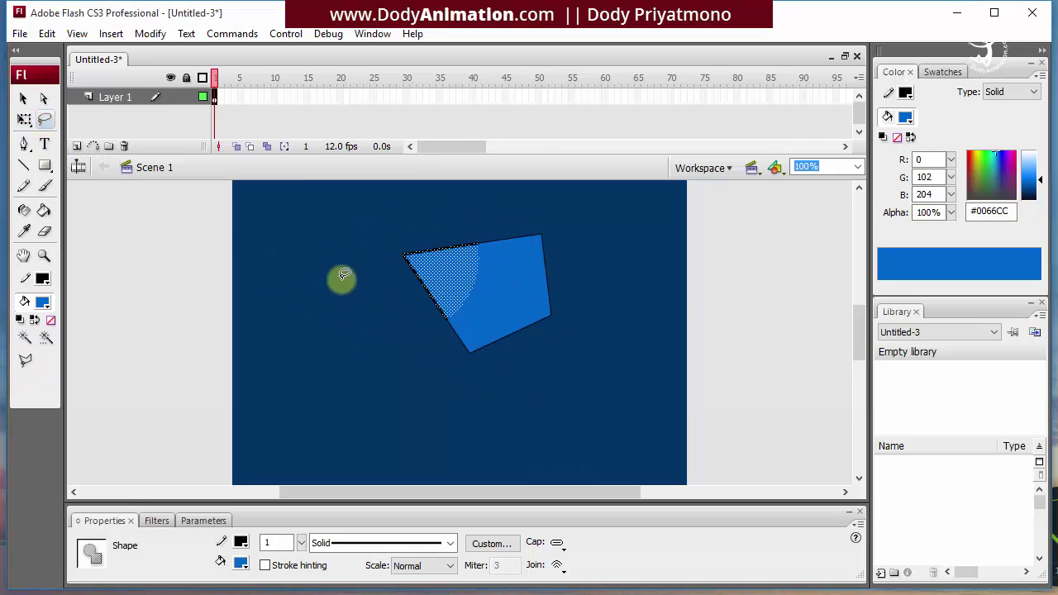
{"action": "left_click", "coordinate": [23, 97]}
{"action": "left_click_drag", "start_coordinate": [384, 277], "coordinate": [329, 266]}
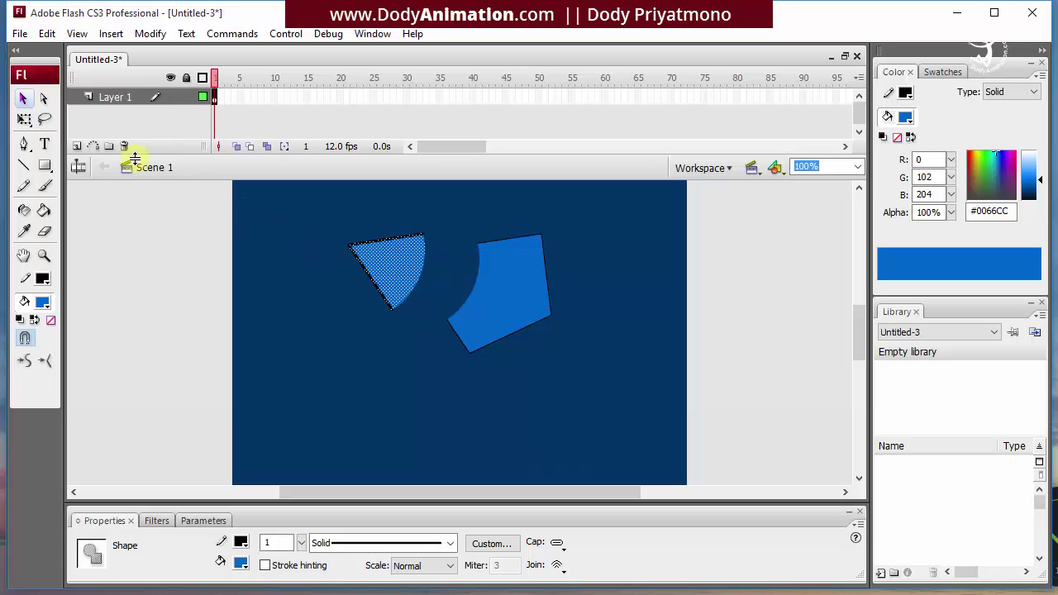
- Draw a closed four-point outline with the Pen tool to the left of the two blue pieces
{"action": "left_click", "coordinate": [23, 144]}
{"action": "left_click", "coordinate": [305, 253]}
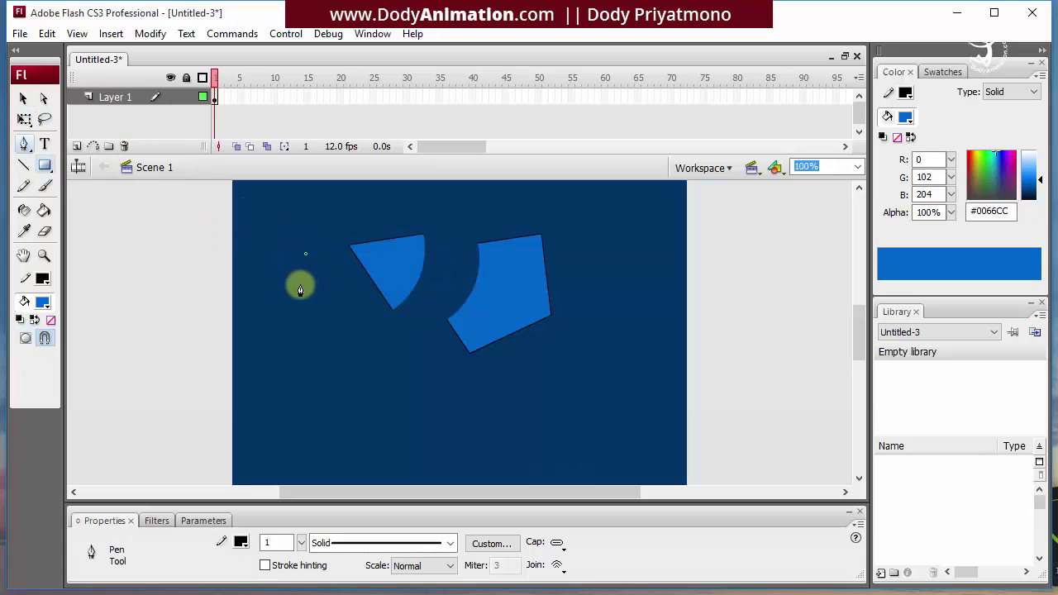
{"action": "left_click", "coordinate": [296, 319]}
{"action": "left_click", "coordinate": [360, 339]}
{"action": "left_click", "coordinate": [369, 298]}
{"action": "left_click", "coordinate": [305, 256]}
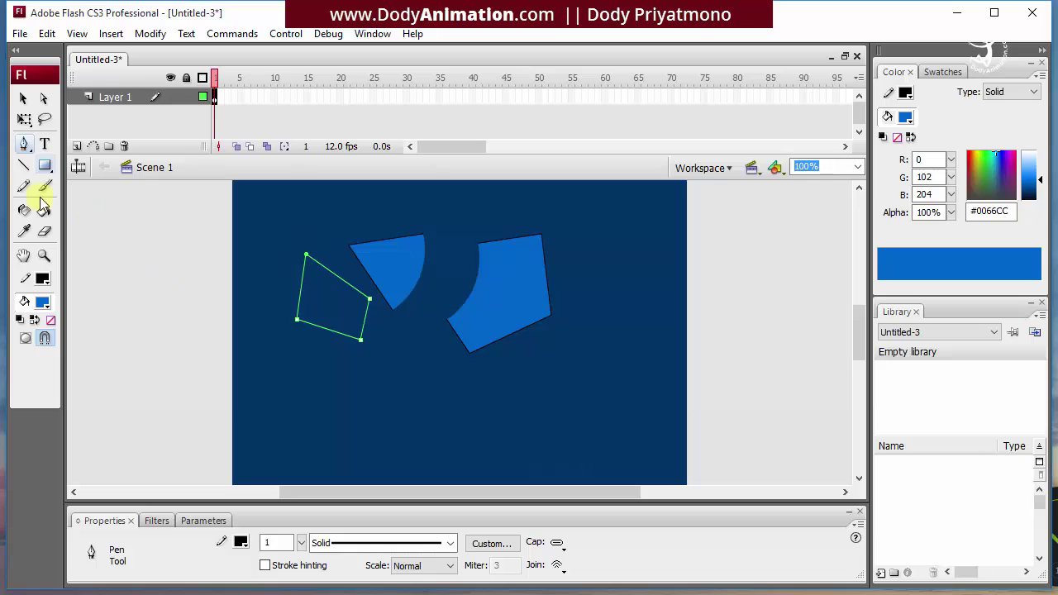
- Draw a straight horizontal line above the shapes with the Line tool
{"action": "left_click", "coordinate": [45, 145]}
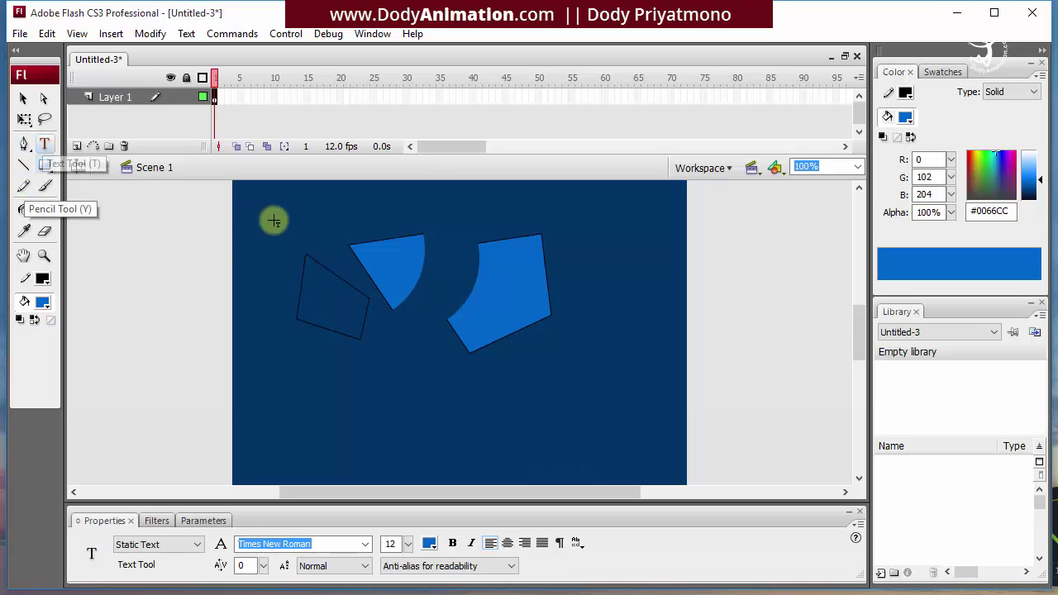
{"action": "left_click", "coordinate": [23, 165]}
{"action": "left_click_drag", "start_coordinate": [271, 208], "coordinate": [482, 207]}
- Draw three blue rectangles: a wide one below the shapes, a tall one at their right, and a small one above it
{"action": "left_click", "coordinate": [45, 166]}
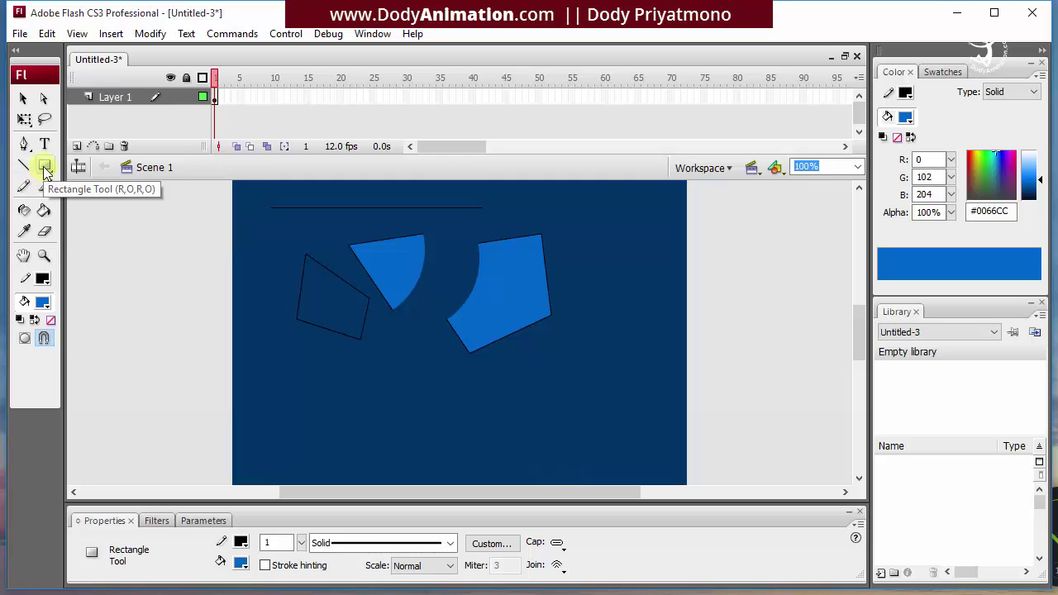
{"action": "left_click_drag", "start_coordinate": [329, 373], "coordinate": [500, 447]}
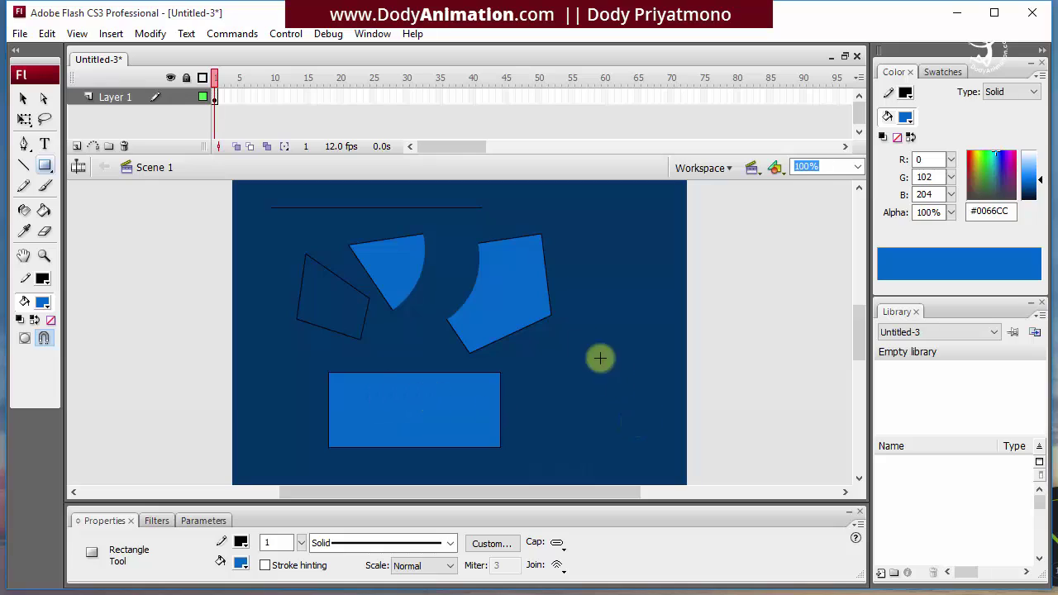
{"action": "left_click_drag", "start_coordinate": [562, 305], "coordinate": [637, 428]}
{"action": "left_click_drag", "start_coordinate": [564, 239], "coordinate": [656, 274]}
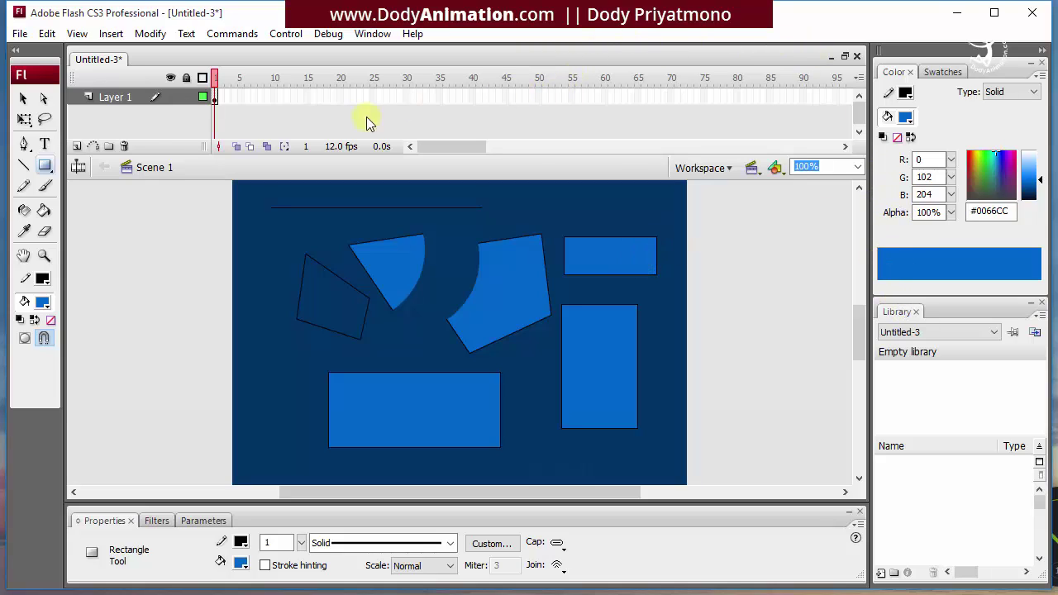
- Draw a curved freehand Pencil line near the stage's left edge and a blue Brush stroke across the pen outline
{"action": "left_click", "coordinate": [24, 188]}
{"action": "mouse_move", "coordinate": [306, 219]}
{"action": "left_mouse_down"}
{"action": "mouse_move", "coordinate": [288, 222]}
{"action": "mouse_move", "coordinate": [256, 346]}
{"action": "left_mouse_up"}
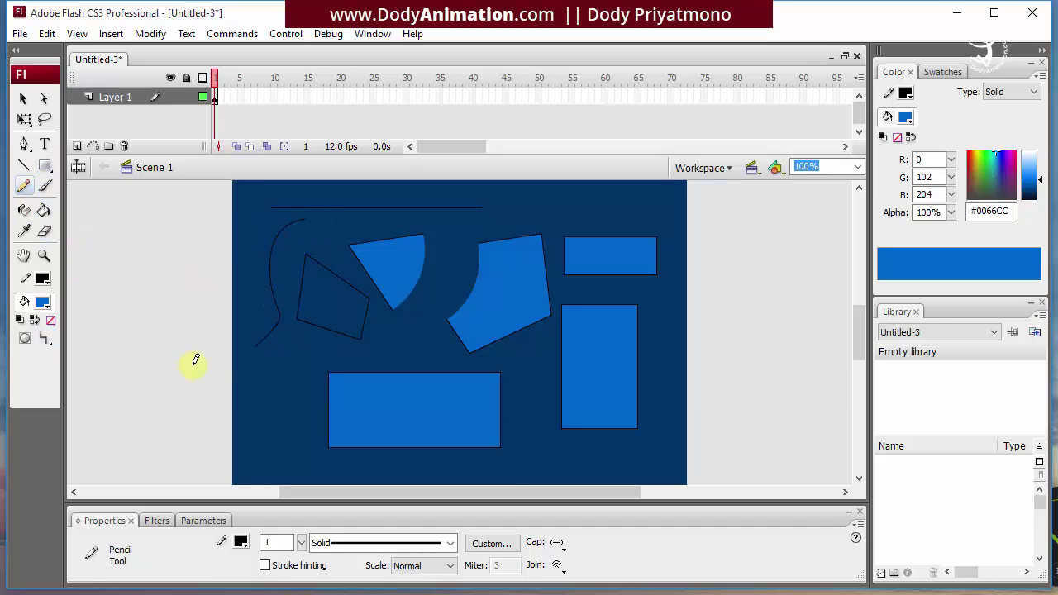
{"action": "left_click", "coordinate": [45, 188]}
{"action": "left_click_drag", "start_coordinate": [372, 232], "coordinate": [338, 348]}
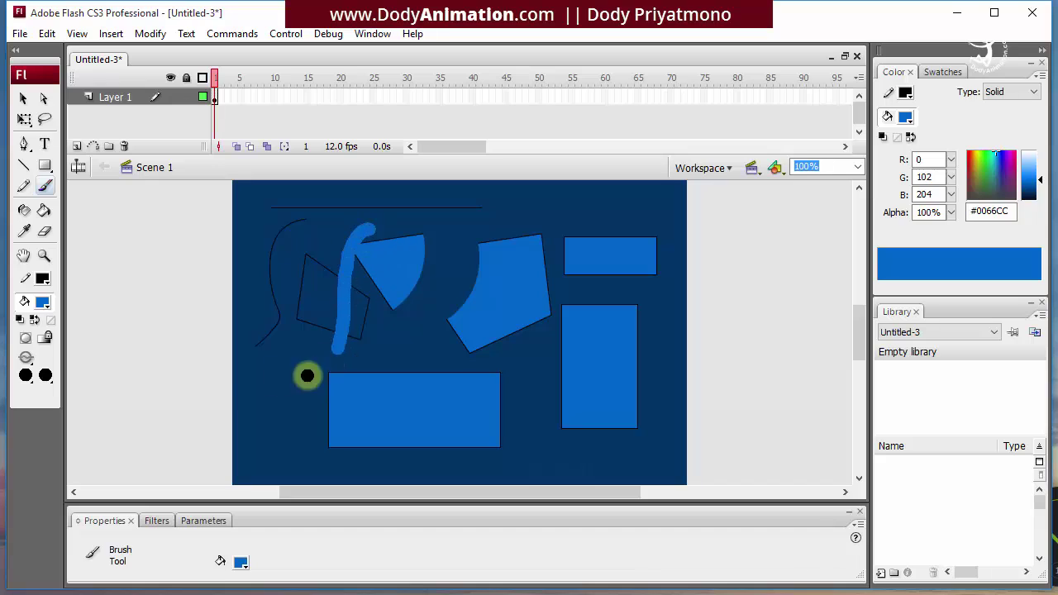
- Recolour the pencil curve, part of the pen outline and the wedge's top edge bright green (#00FF00) with the Ink Bottle tool
{"action": "left_click", "coordinate": [25, 212]}
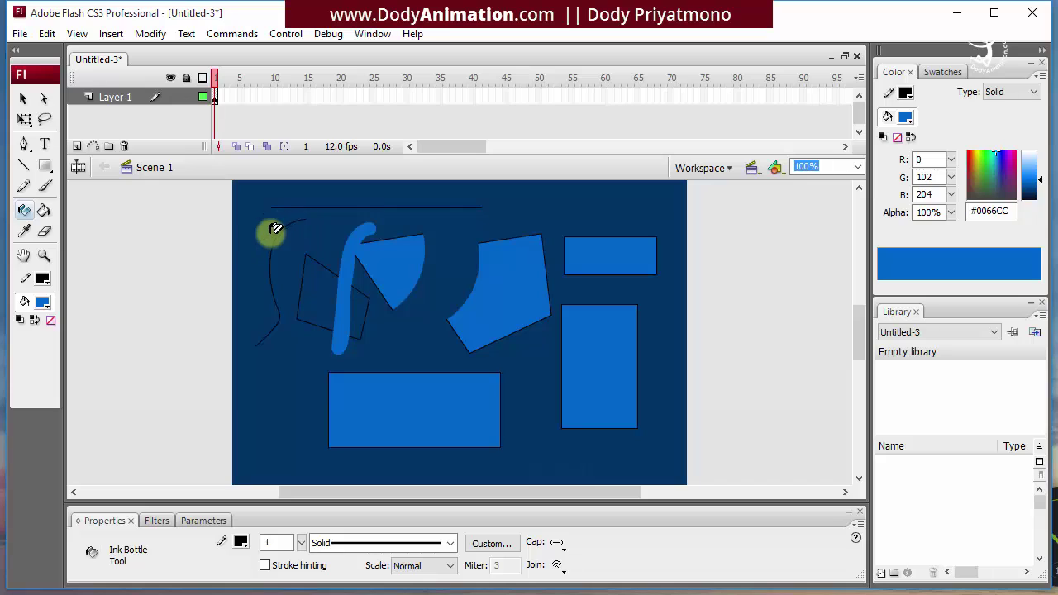
{"action": "left_click", "coordinate": [42, 279]}
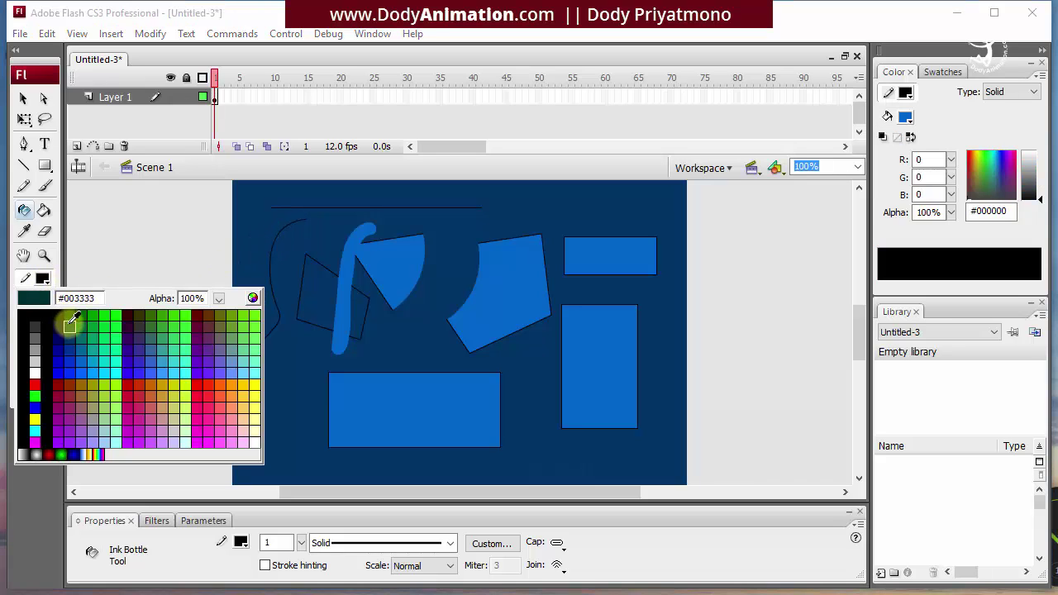
{"action": "left_click", "coordinate": [117, 315]}
{"action": "left_click", "coordinate": [282, 233]}
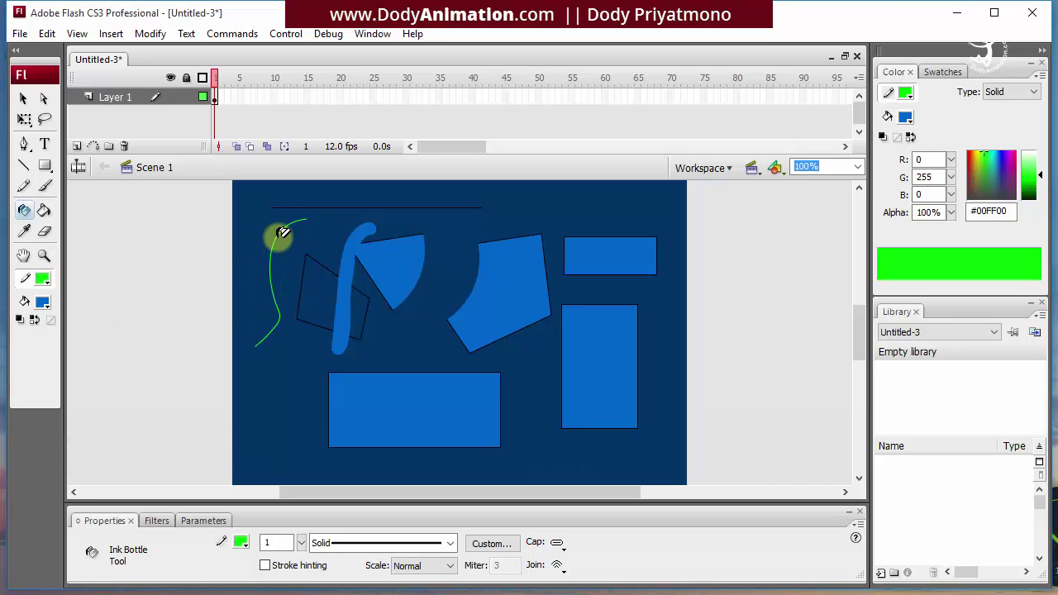
{"action": "left_click", "coordinate": [307, 256]}
{"action": "left_click", "coordinate": [385, 239]}
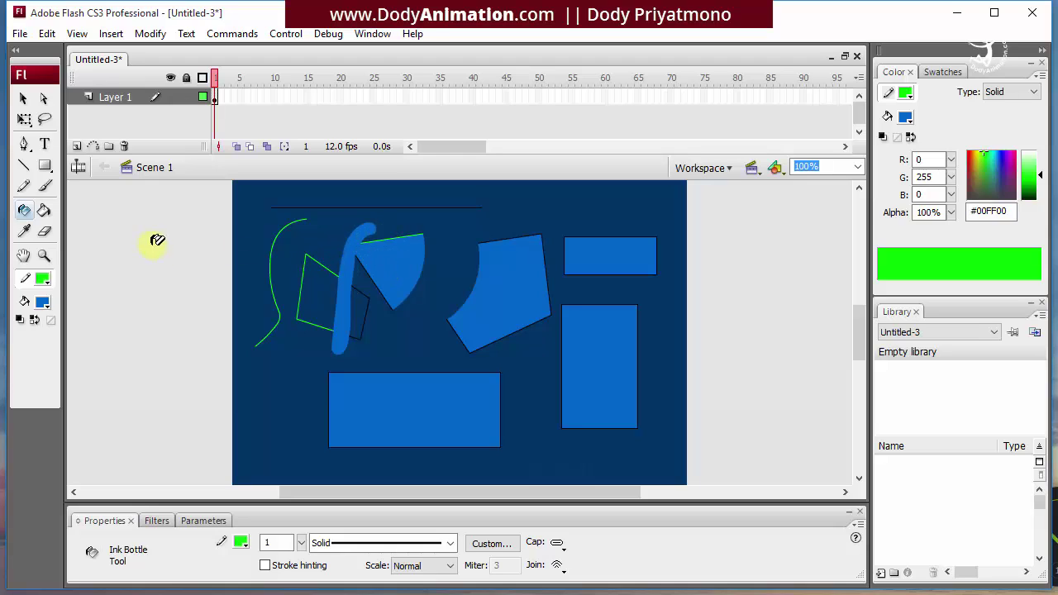
- Fill the wedge, the large cut piece, the wide rectangle and the tall rectangle with green #009900 using the Paint Bucket tool
{"action": "left_click", "coordinate": [44, 213]}
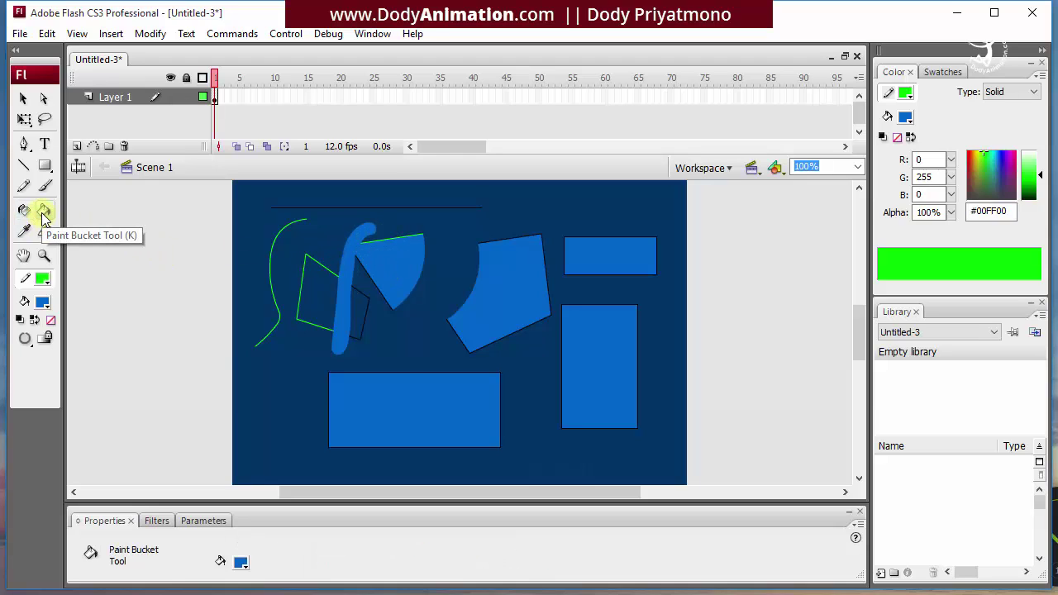
{"action": "left_click", "coordinate": [43, 302]}
{"action": "left_click", "coordinate": [100, 335]}
{"action": "left_click", "coordinate": [389, 271]}
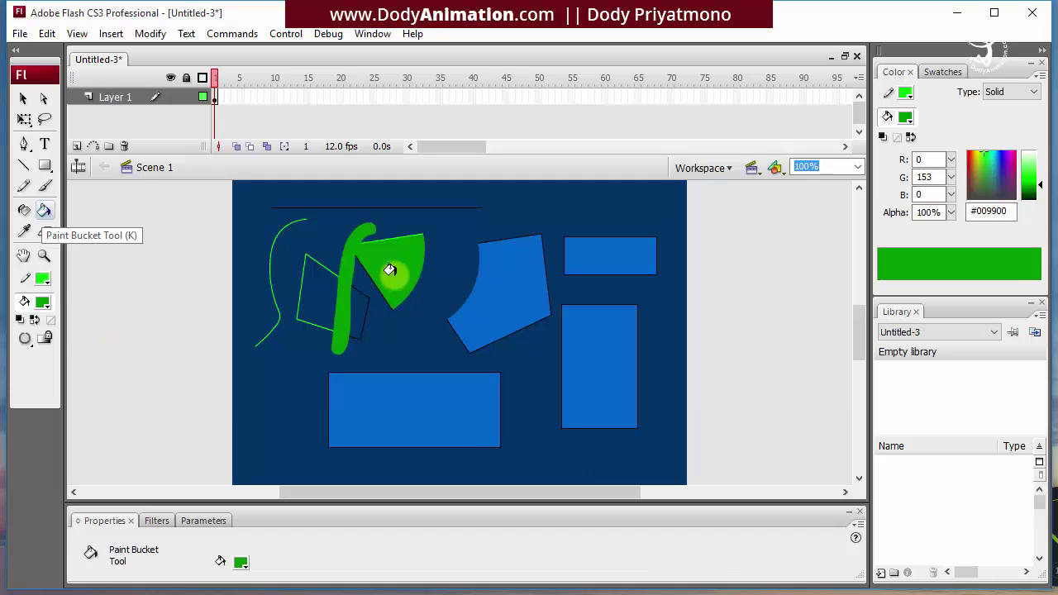
{"action": "left_click", "coordinate": [508, 291]}
{"action": "left_click", "coordinate": [457, 389]}
{"action": "left_click", "coordinate": [574, 378]}
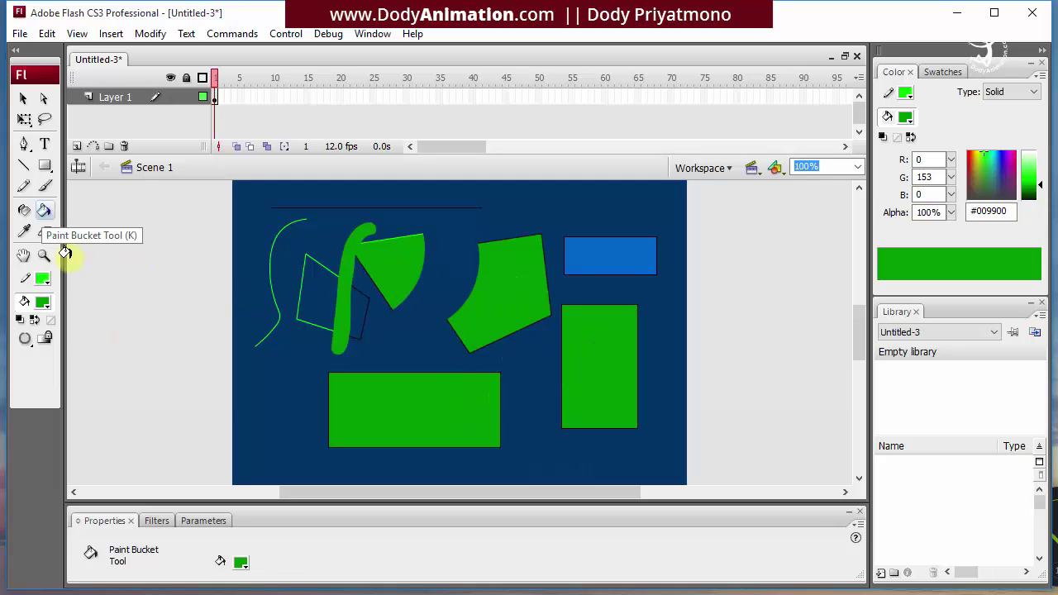
- Sample the wedge's green fill with the Eyedropper tool and apply it to the small blue rectangle
{"action": "left_click", "coordinate": [24, 231]}
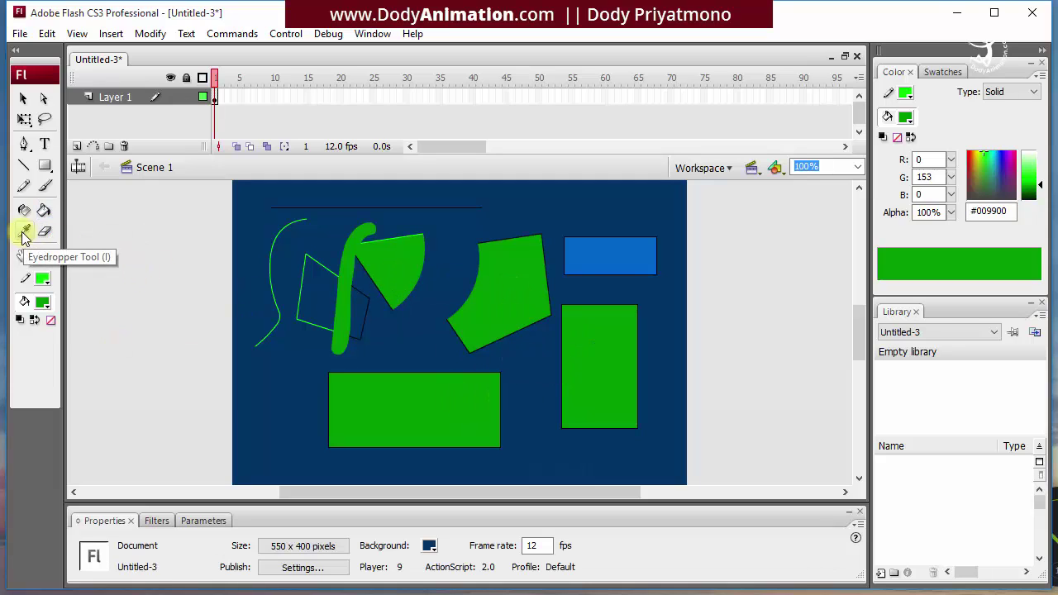
{"action": "left_click", "coordinate": [404, 260]}
{"action": "left_click", "coordinate": [581, 251]}
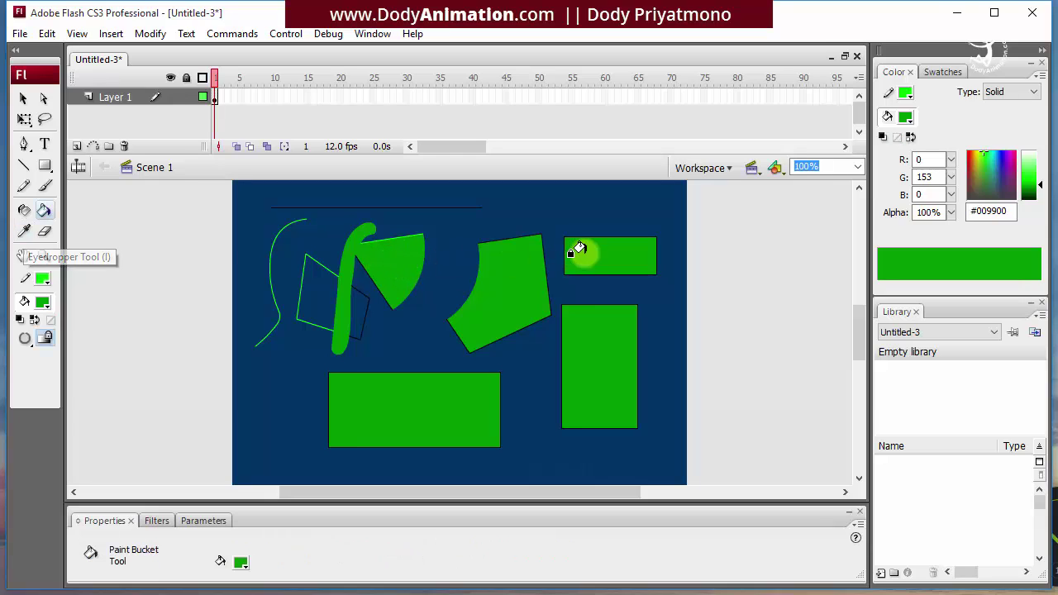
- Erase one curved strip through the large cut piece and another through the wide rectangle with the Eraser tool
{"action": "left_click", "coordinate": [44, 232]}
{"action": "left_click_drag", "start_coordinate": [487, 227], "coordinate": [514, 361]}
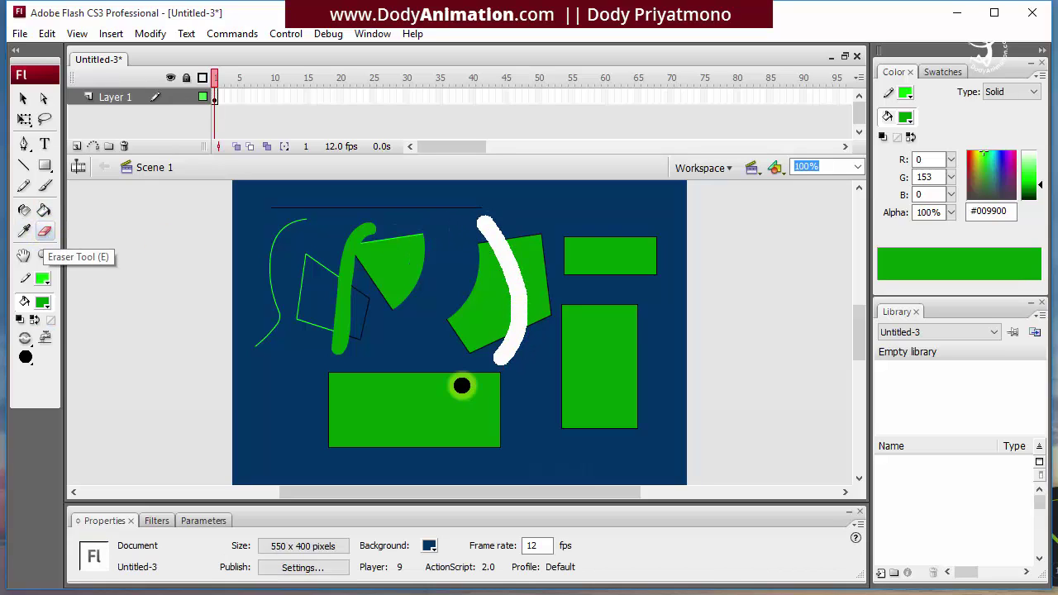
{"action": "left_click_drag", "start_coordinate": [433, 363], "coordinate": [378, 473]}
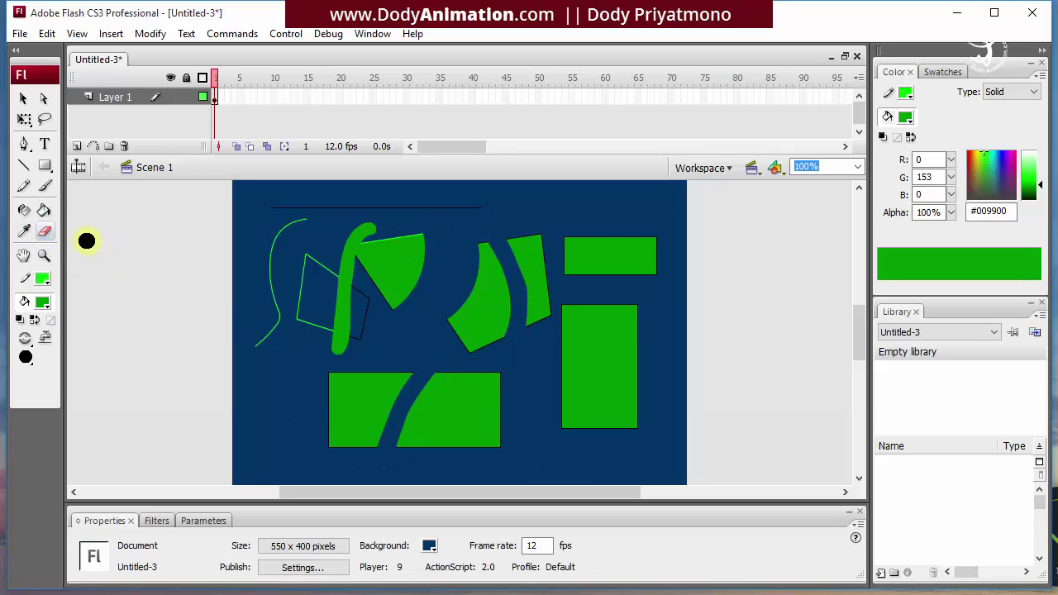
- Pan the stage with the Hand tool, then with the temporary hand while the Selection tool is active
{"action": "left_click", "coordinate": [23, 258]}
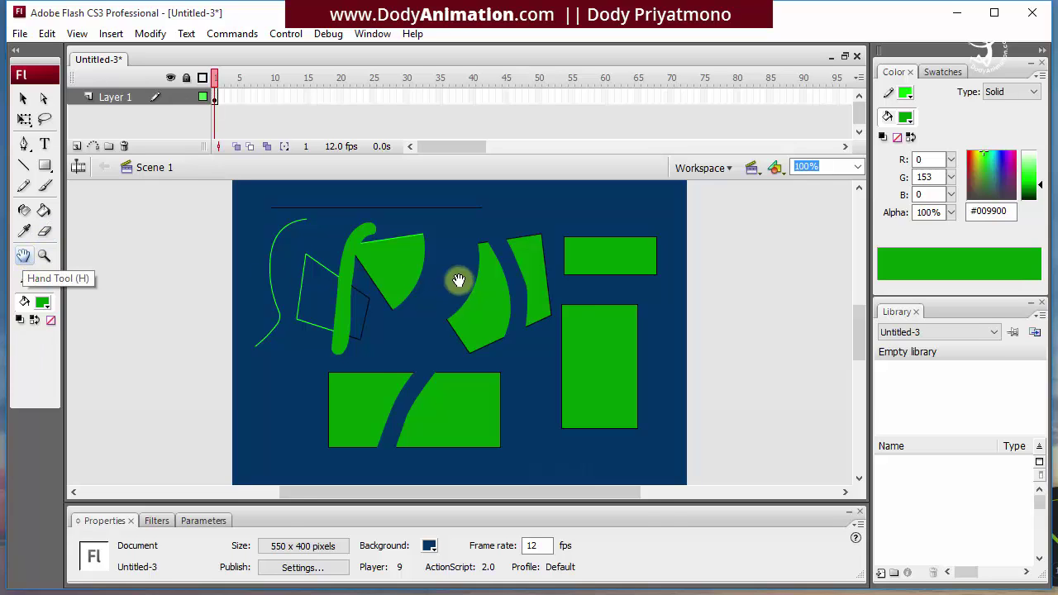
{"action": "mouse_move", "coordinate": [455, 281]}
{"action": "left_mouse_down"}
{"action": "mouse_move", "coordinate": [491, 303]}
{"action": "mouse_move", "coordinate": [451, 282]}
{"action": "left_mouse_up"}
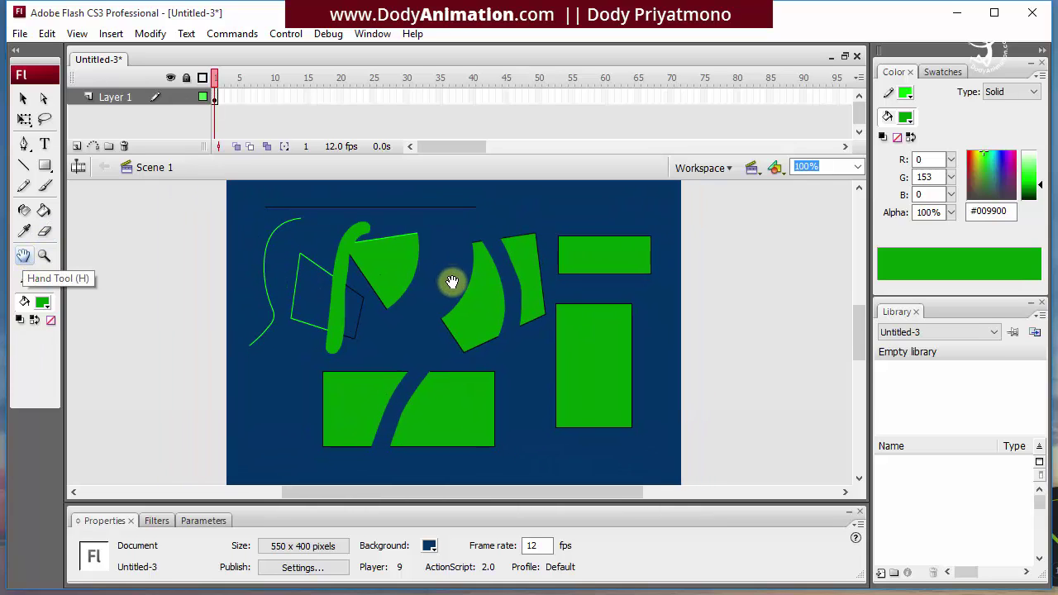
{"action": "key", "text": "space"}
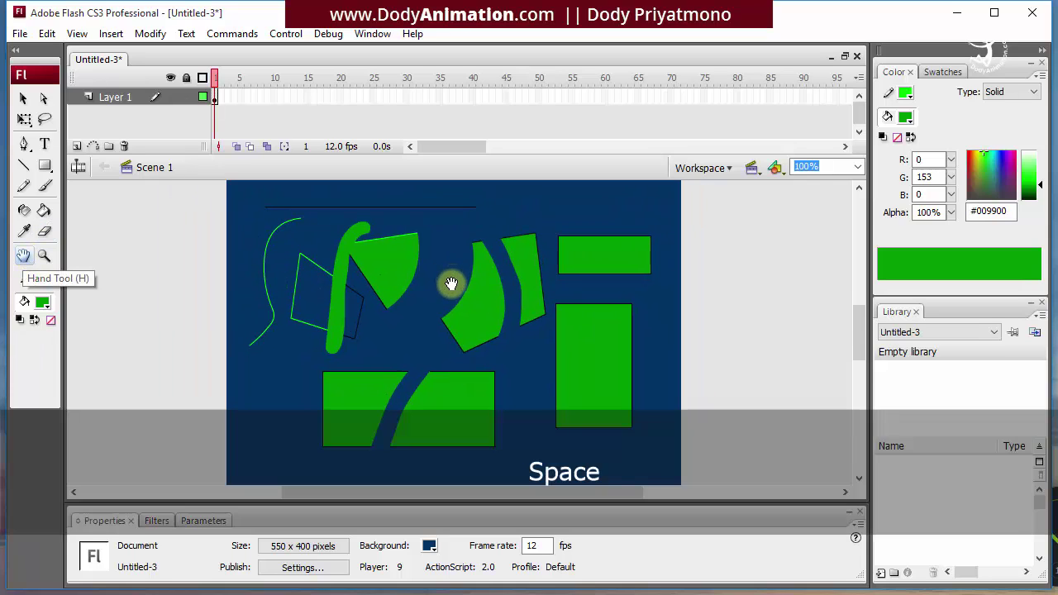
{"action": "left_click", "coordinate": [23, 99]}
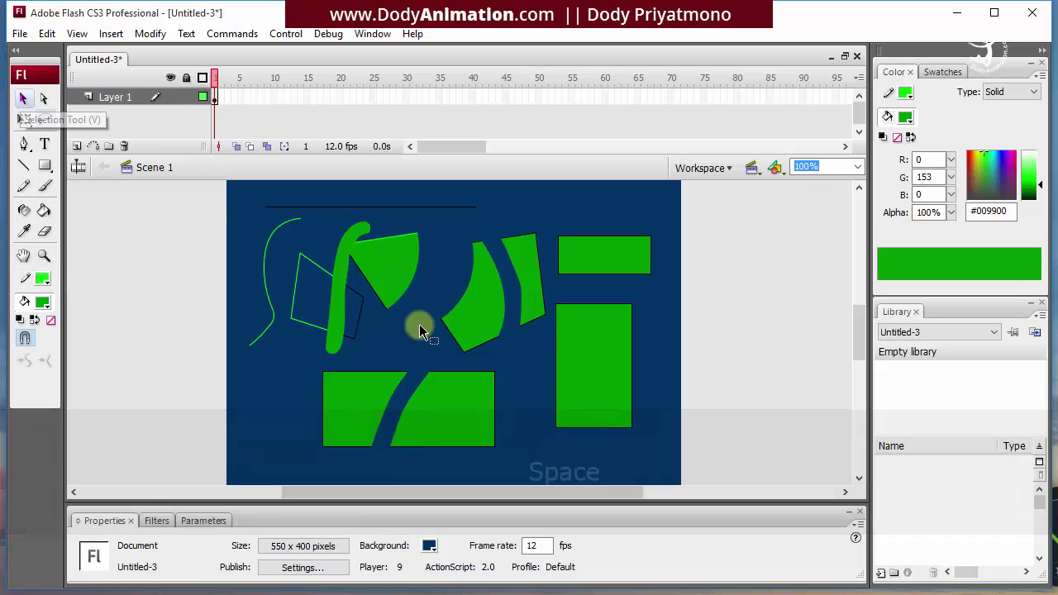
{"action": "key", "text": "space"}
{"action": "mouse_move", "coordinate": [416, 323]}
{"action": "left_mouse_down"}
{"action": "mouse_move", "coordinate": [525, 344]}
{"action": "mouse_move", "coordinate": [397, 324]}
{"action": "mouse_move", "coordinate": [410, 333]}
{"action": "left_mouse_up"}
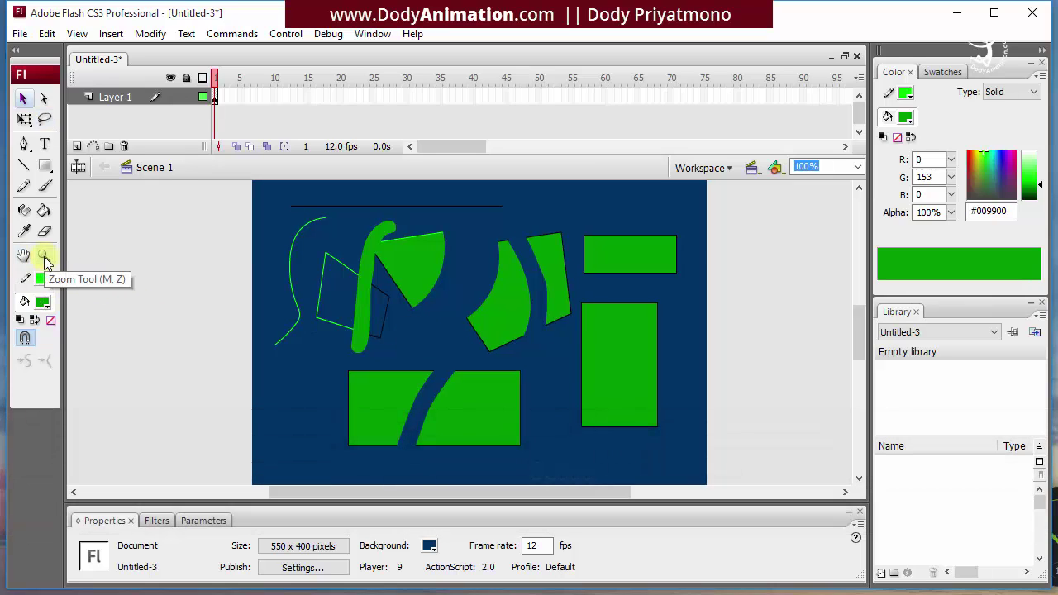
- Zoom the stage in and out between 200% and 50% with the Zoom tool, then return to 100% and recentre the artwork
{"action": "left_click", "coordinate": [44, 258]}
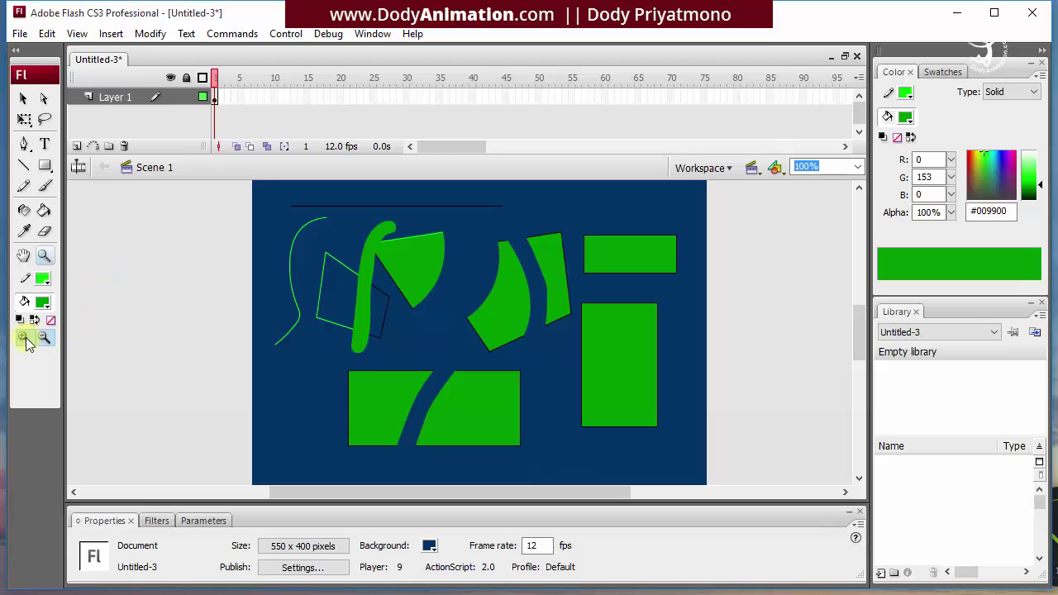
{"action": "left_click", "coordinate": [432, 321]}
{"action": "left_click", "coordinate": [44, 338]}
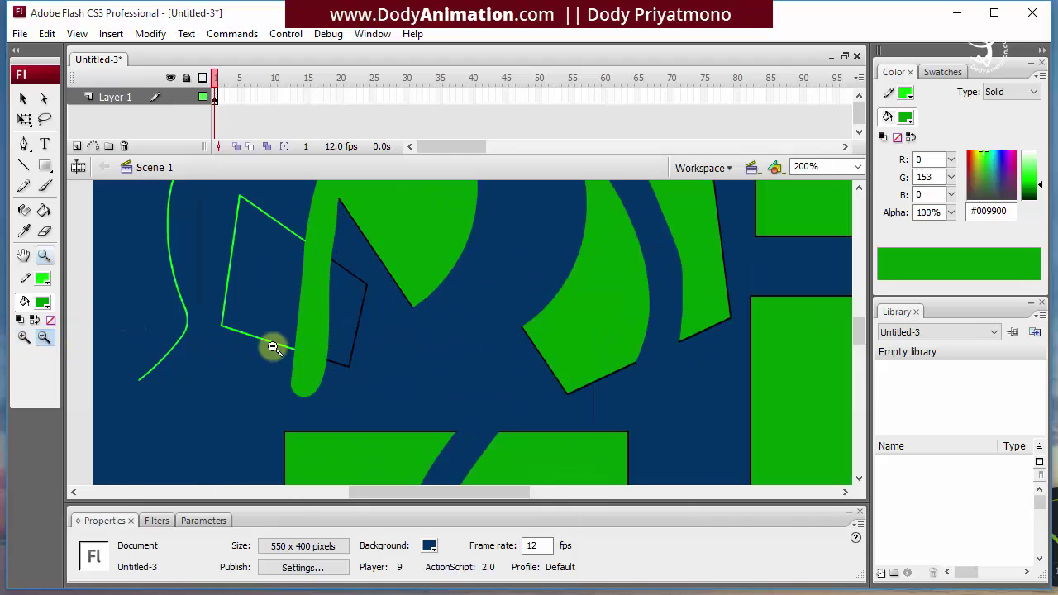
{"action": "left_click", "coordinate": [430, 337]}
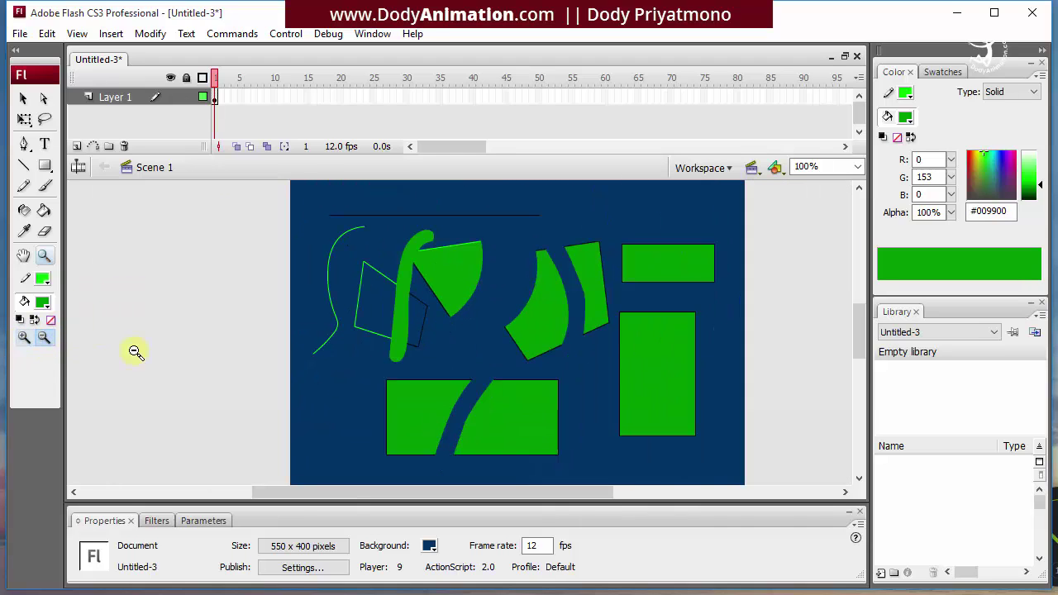
{"action": "left_click", "coordinate": [24, 337]}
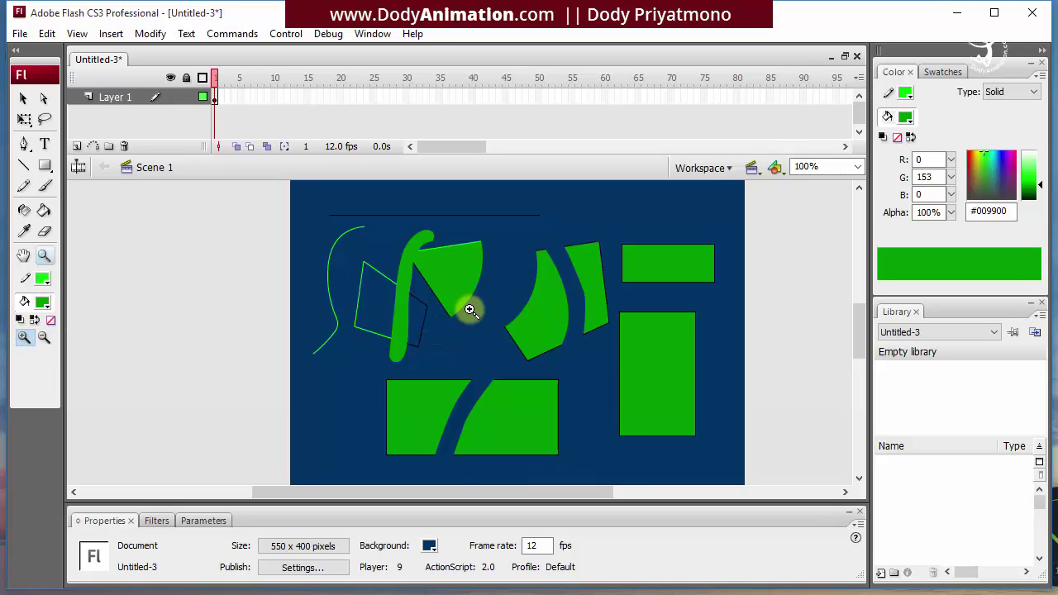
{"action": "left_click", "coordinate": [470, 310]}
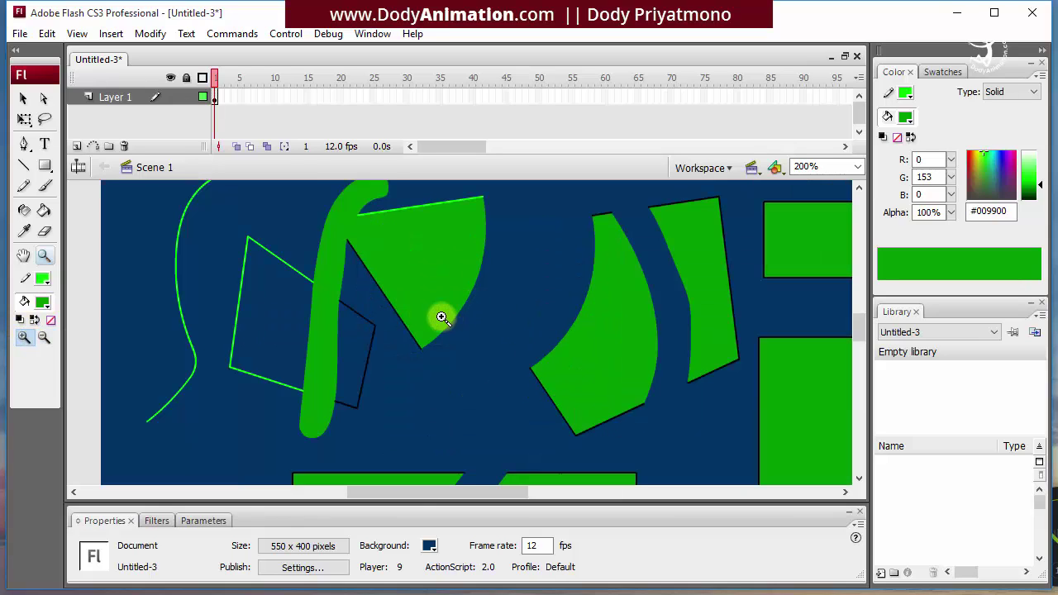
{"action": "left_click", "coordinate": [443, 318], "text": "alt"}
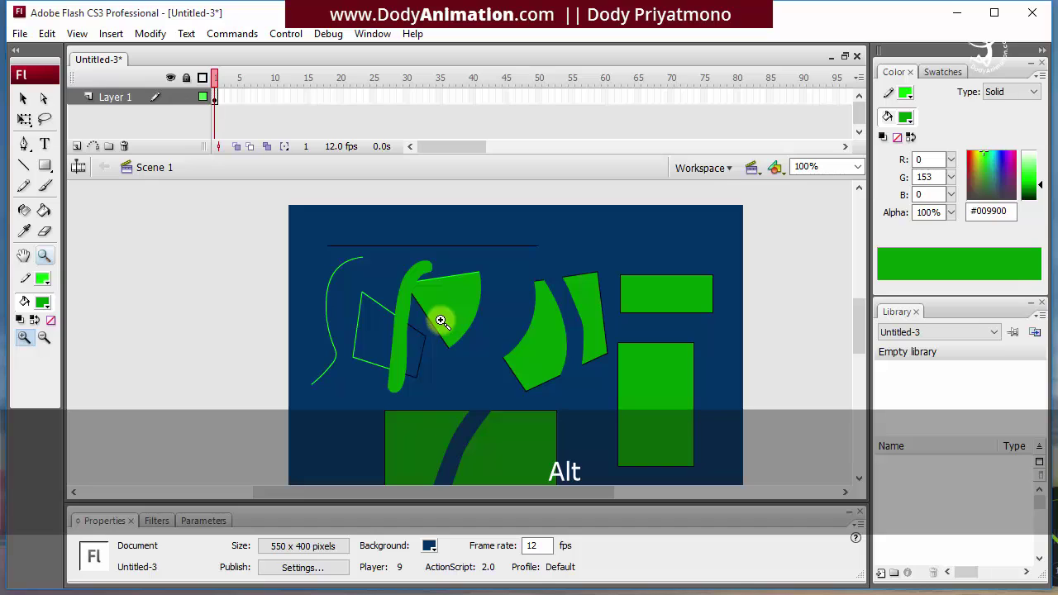
{"action": "left_click", "coordinate": [503, 330], "text": "alt"}
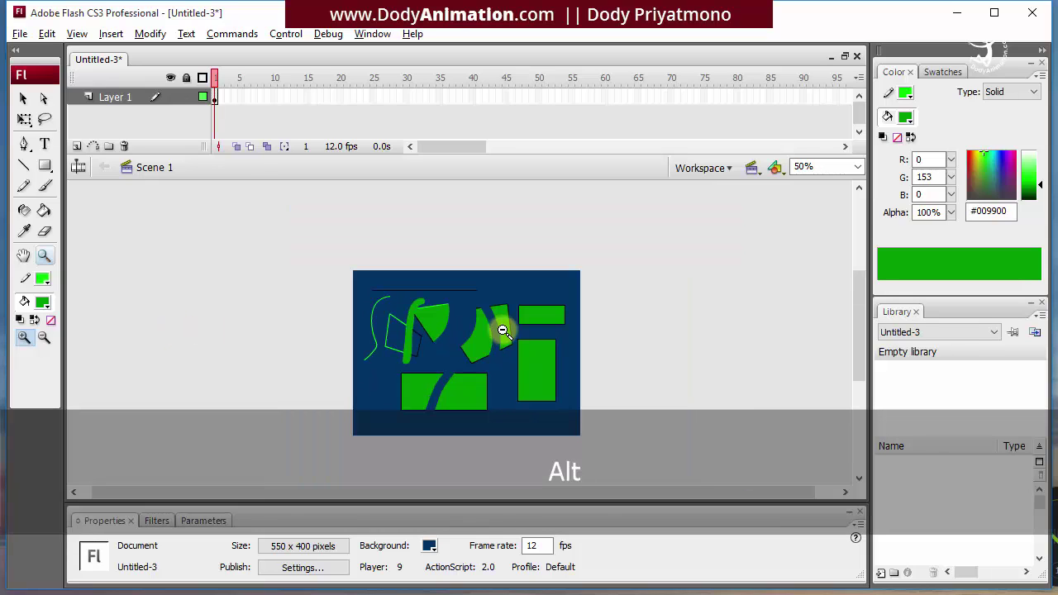
{"action": "left_click", "coordinate": [502, 330], "text": "alt"}
{"action": "left_click", "coordinate": [272, 340]}
{"action": "left_click", "coordinate": [272, 341]}
{"action": "key", "text": "space"}
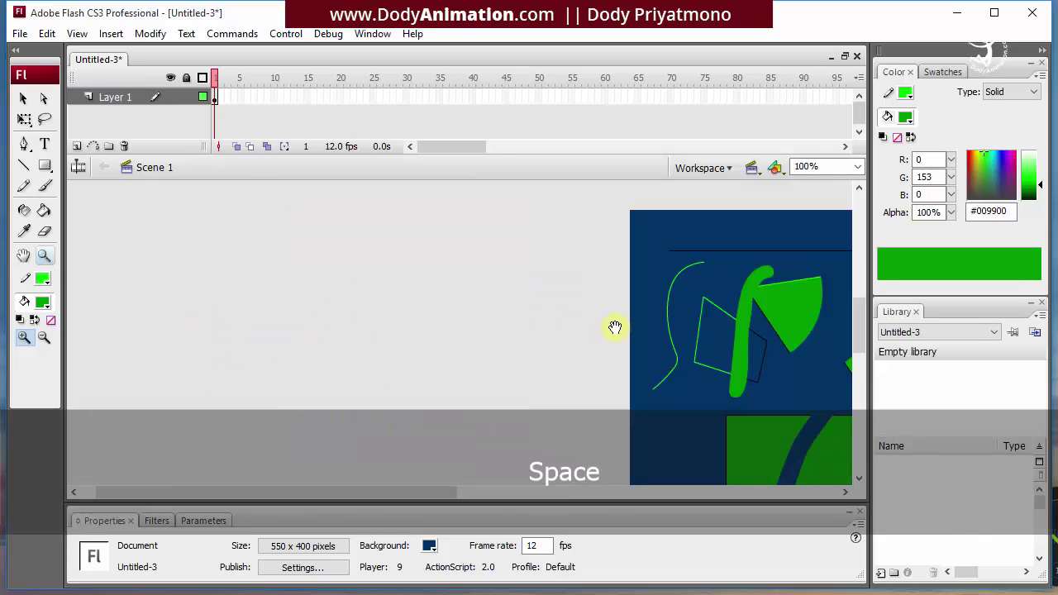
{"action": "left_click_drag", "start_coordinate": [615, 327], "coordinate": [218, 305]}
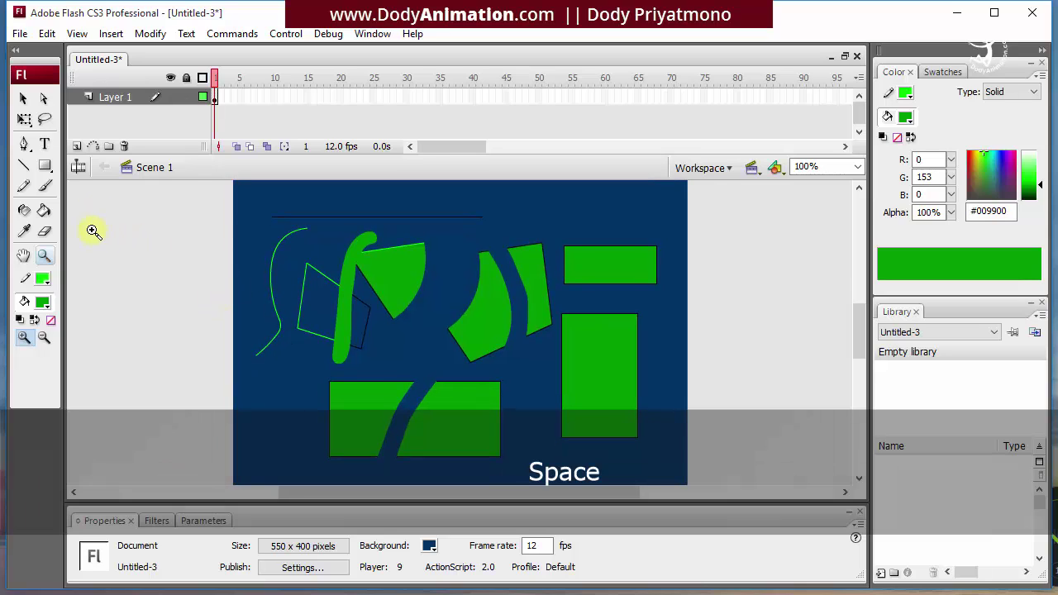
- Select all the artwork on the stage and delete it
{"action": "left_click", "coordinate": [23, 98]}
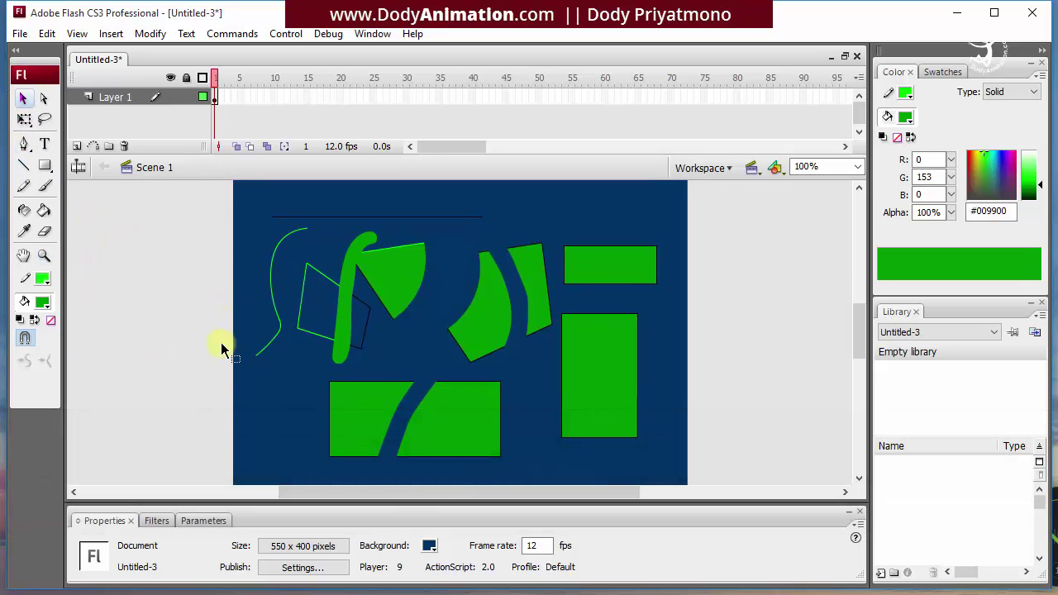
{"action": "left_click_drag", "start_coordinate": [225, 182], "coordinate": [687, 480]}
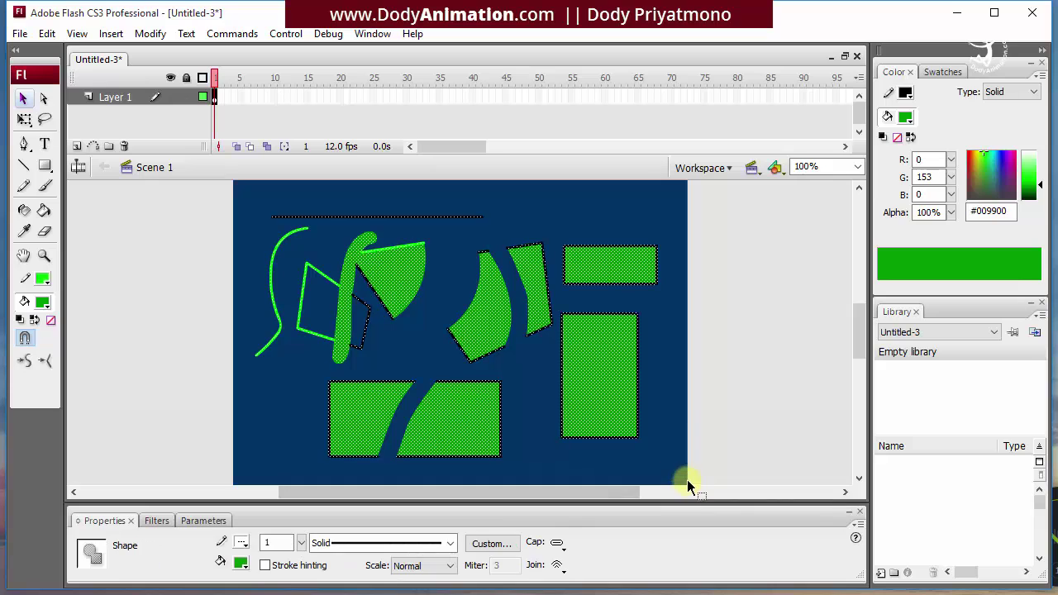
{"action": "key", "text": "Delete"}
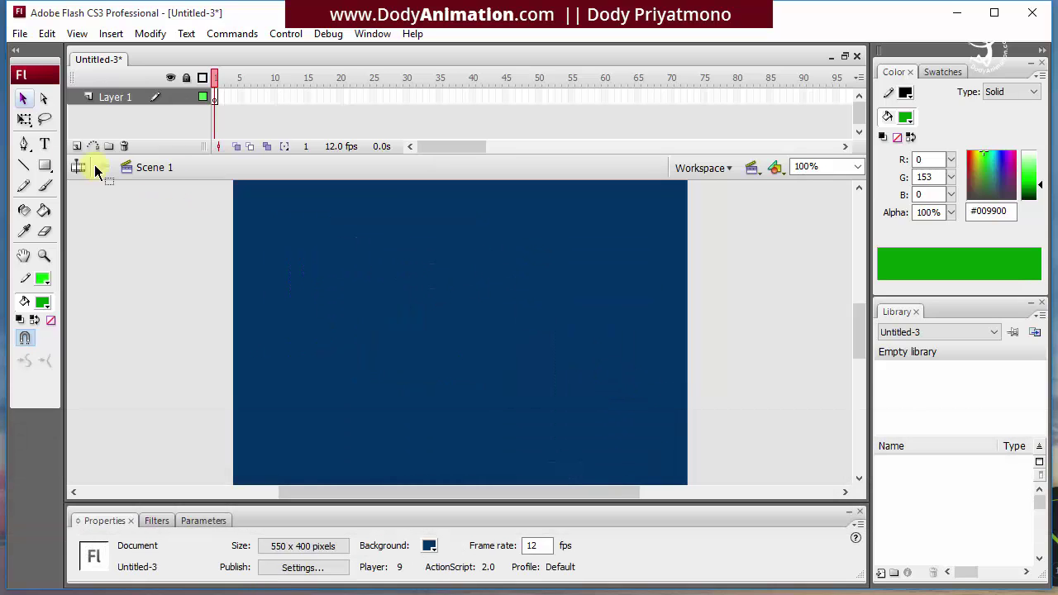
- Add a static text reading "menu utama" near the middle of the stage and select it as an object
{"action": "key", "text": "t"}
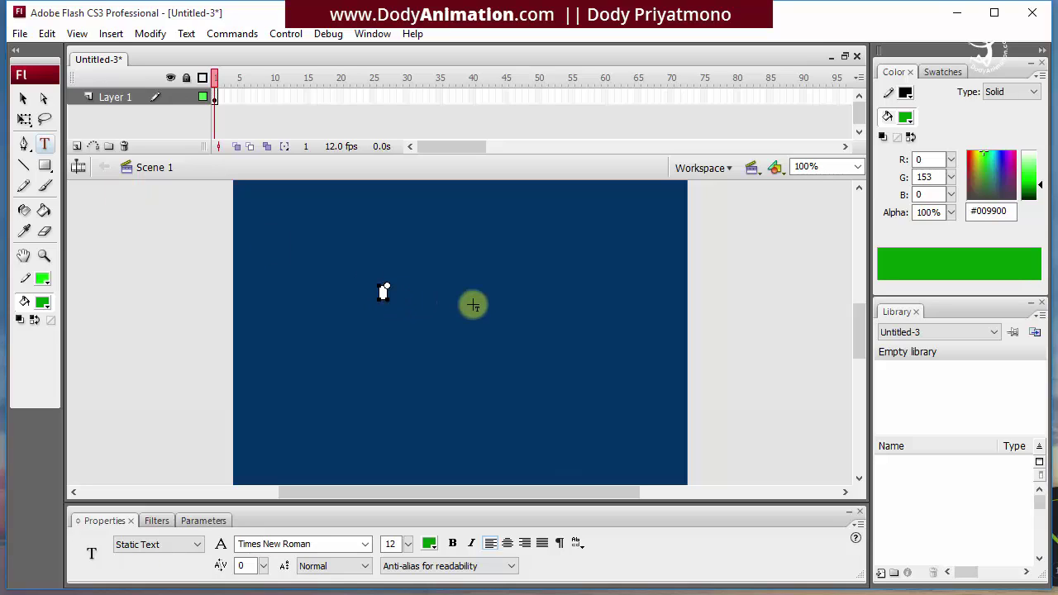
{"action": "type", "text": "menu utama"}
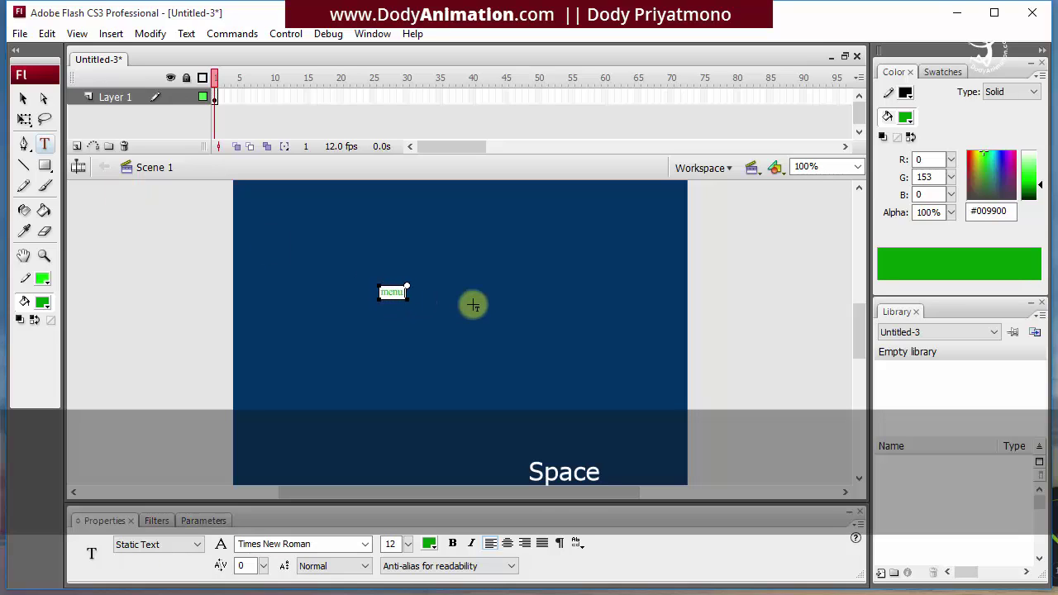
{"action": "left_click", "coordinate": [24, 99]}
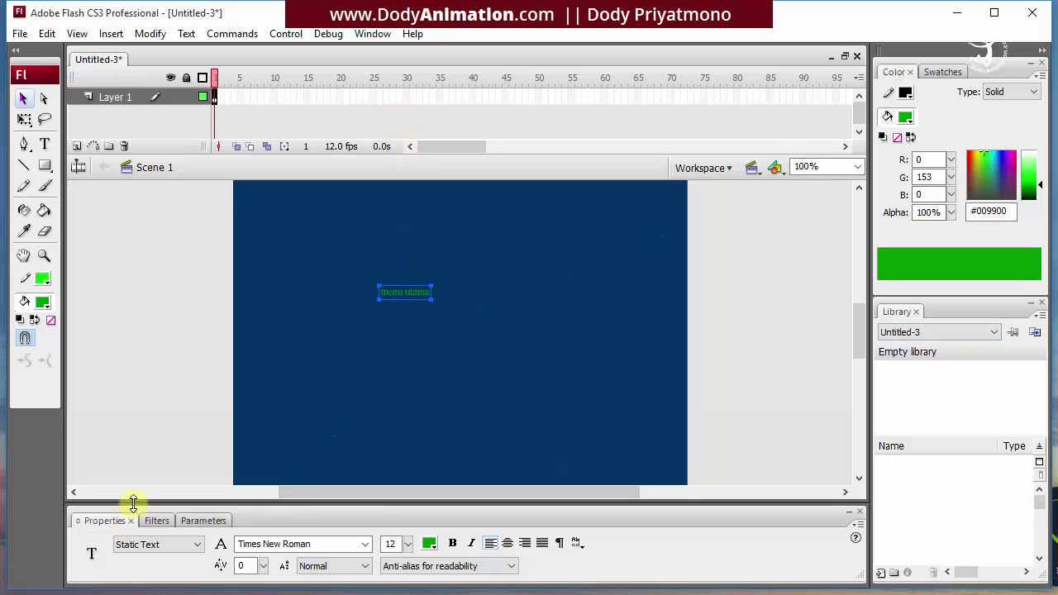
- Set the "menu utama" text's font size to 39 and its colour to yellow (#FFFF00)
{"action": "left_click_drag", "start_coordinate": [132, 503], "coordinate": [132, 478]}
{"action": "left_click", "coordinate": [407, 519]}
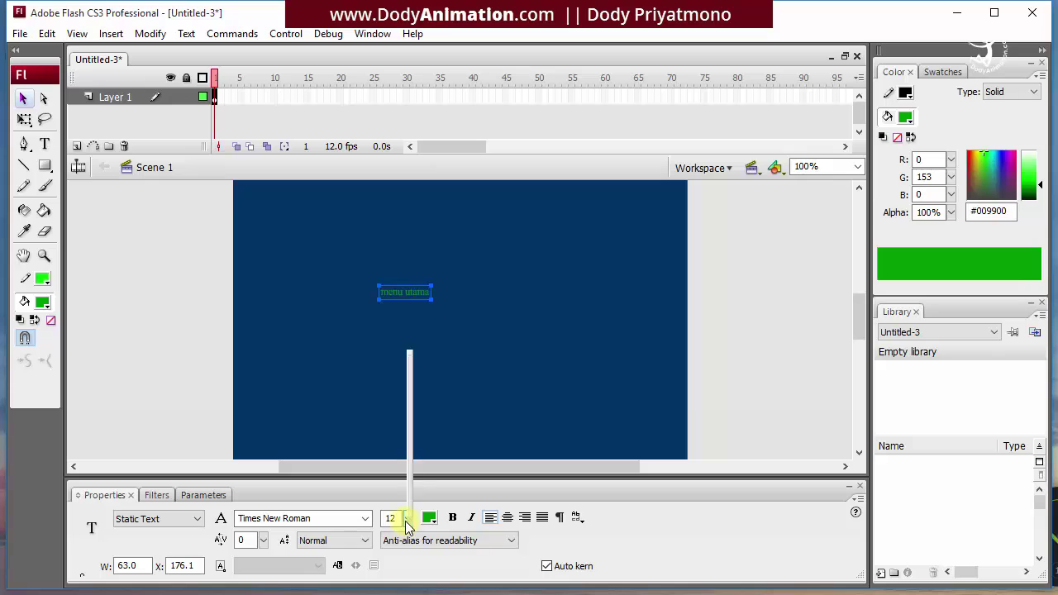
{"action": "left_click_drag", "start_coordinate": [408, 520], "coordinate": [410, 462]}
{"action": "left_click", "coordinate": [429, 518]}
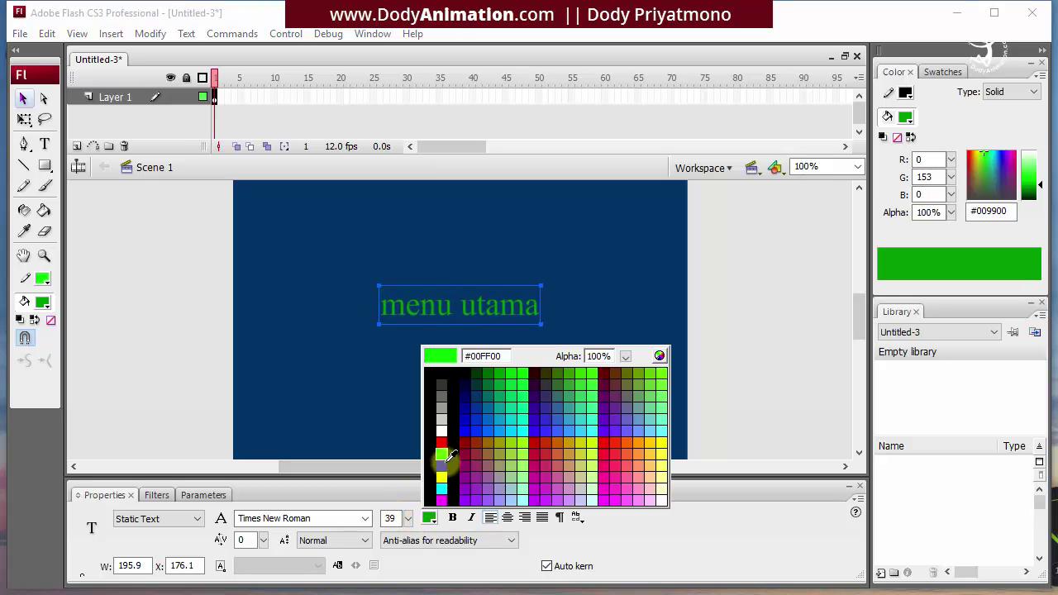
{"action": "left_click", "coordinate": [441, 477]}
- Move the "menu utama" text to the stage's upper-left corner, at about X 18
{"action": "left_click_drag", "start_coordinate": [476, 303], "coordinate": [347, 219]}
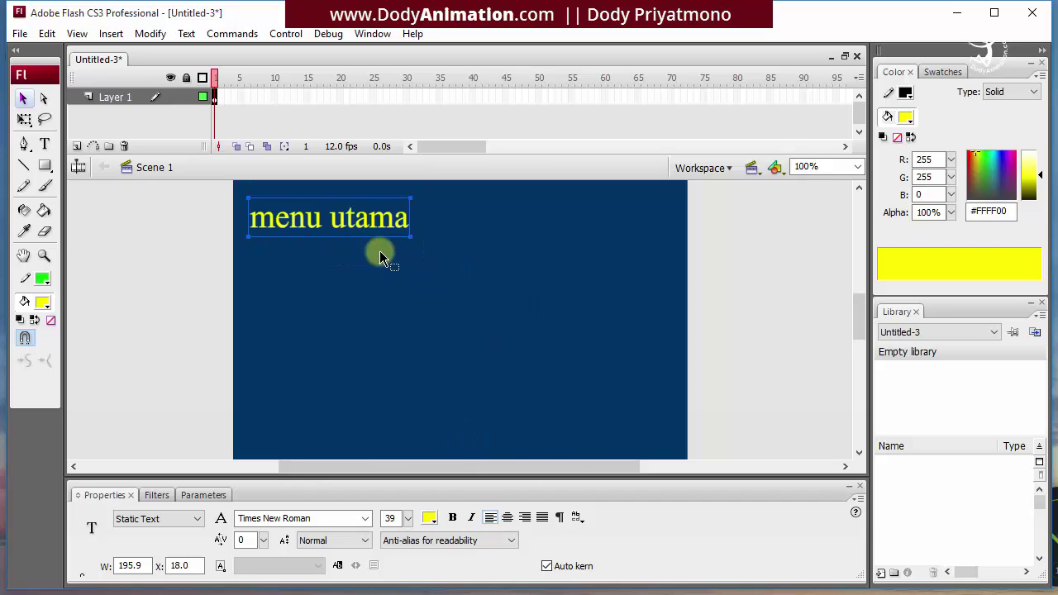
{"action": "key", "text": "space"}
{"action": "left_click_drag", "start_coordinate": [382, 280], "coordinate": [388, 297]}
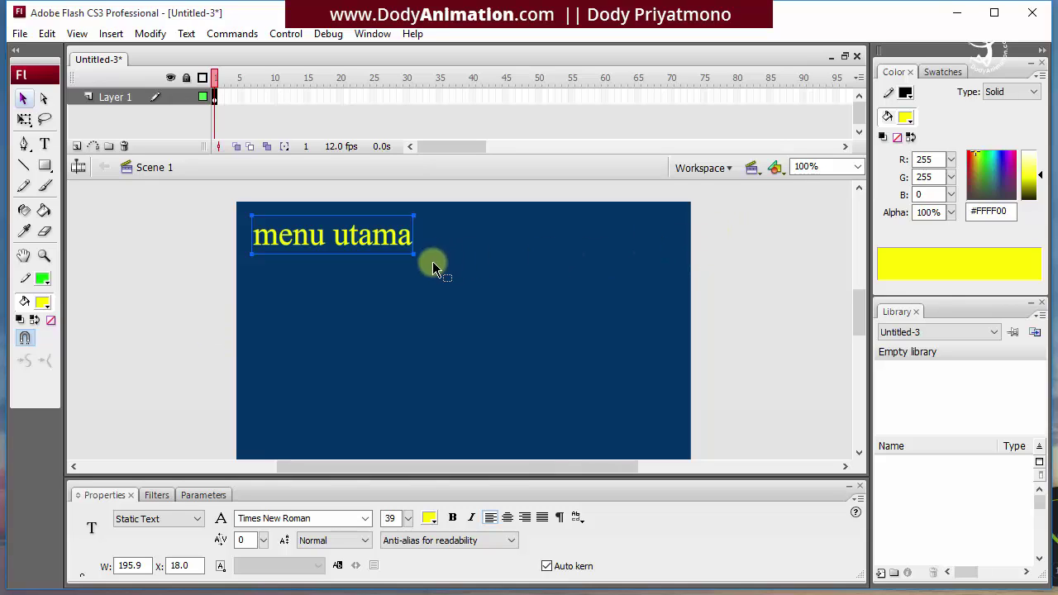
- Nudge the "menu utama" text slightly closer to the stage's left edge and deselect it
{"action": "left_click", "coordinate": [200, 279]}
{"action": "left_click_drag", "start_coordinate": [344, 234], "coordinate": [336, 234]}
{"action": "left_click", "coordinate": [192, 276]}
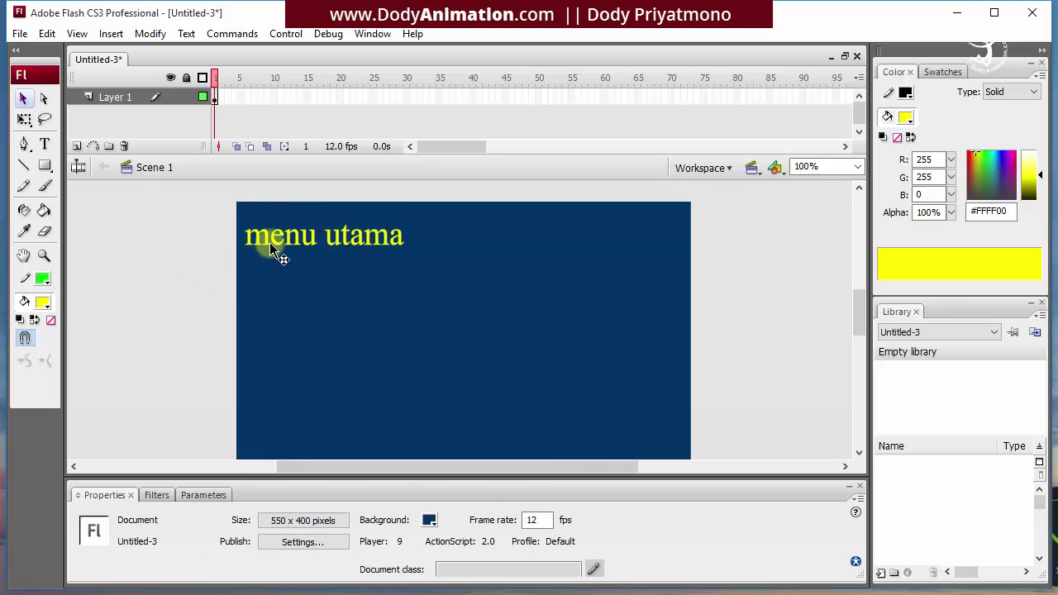
- Insert a blank keyframe at frame 5 of Layer 1
{"action": "left_click", "coordinate": [240, 98]}
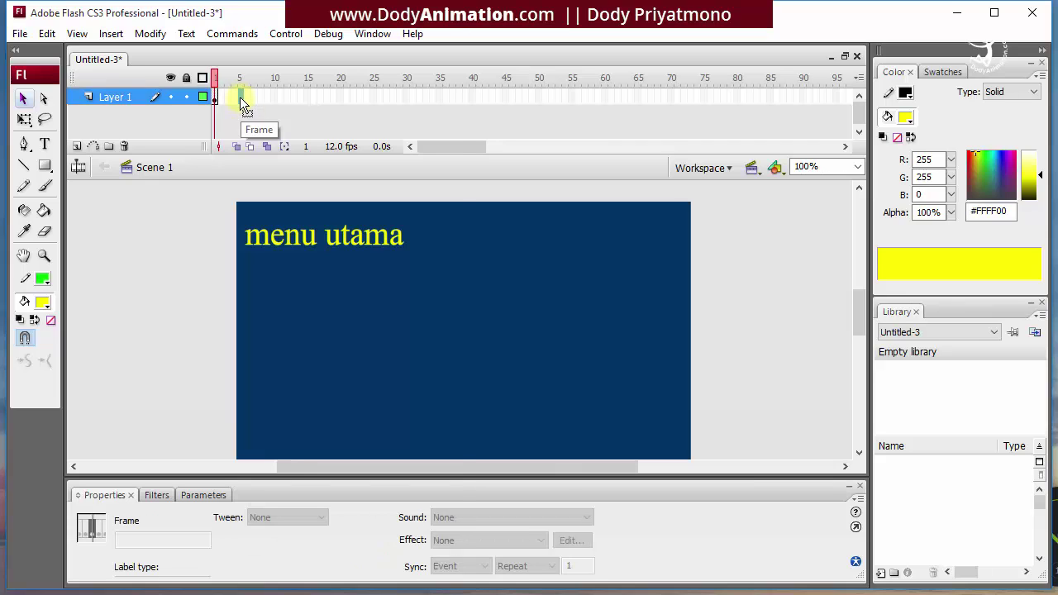
{"action": "right_click", "coordinate": [239, 97]}
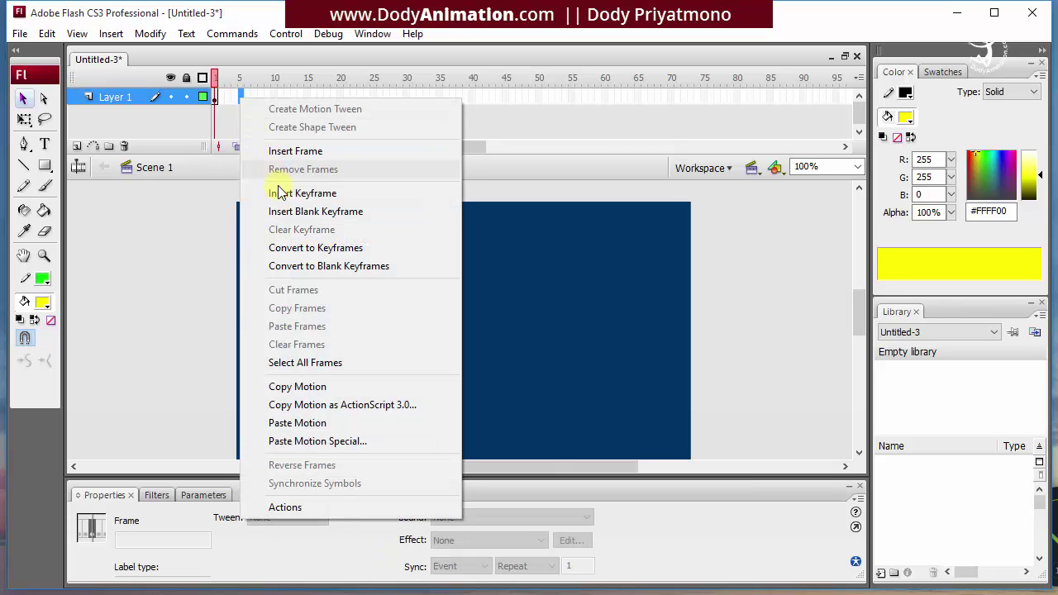
{"action": "left_click", "coordinate": [295, 213]}
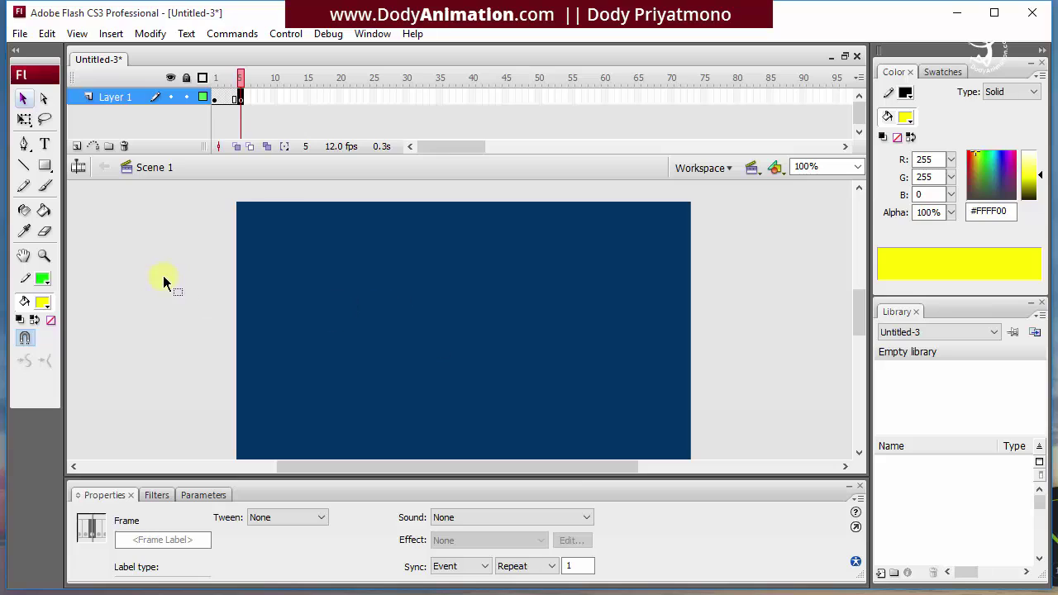
- Add the static text "halaman 1" on frame 5 and move it to the stage's upper-right corner, at about X 374
{"action": "left_click", "coordinate": [46, 145]}
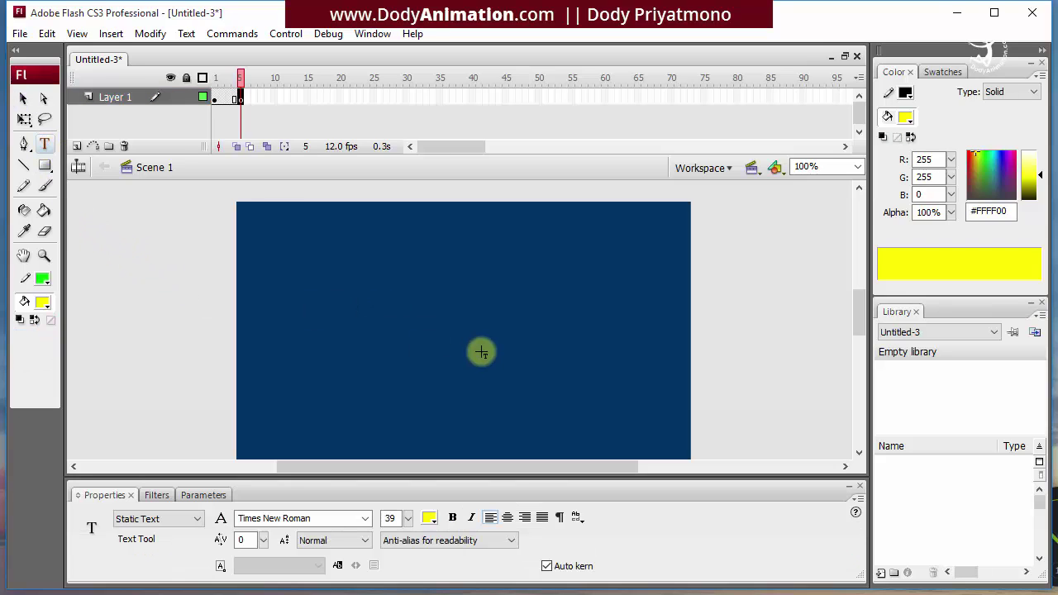
{"action": "left_click", "coordinate": [496, 247]}
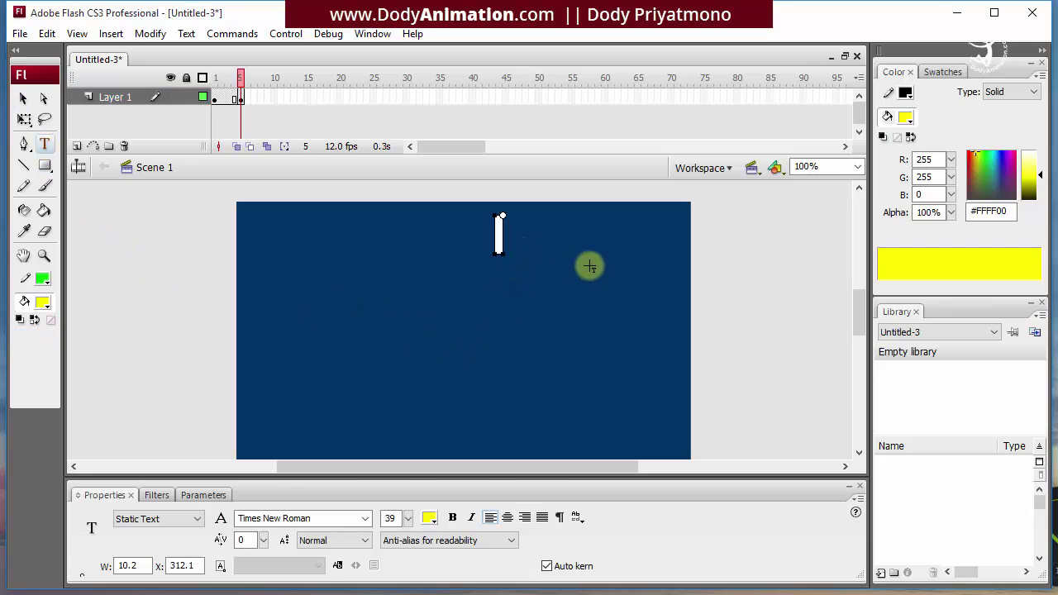
{"action": "type", "text": "halaman 1"}
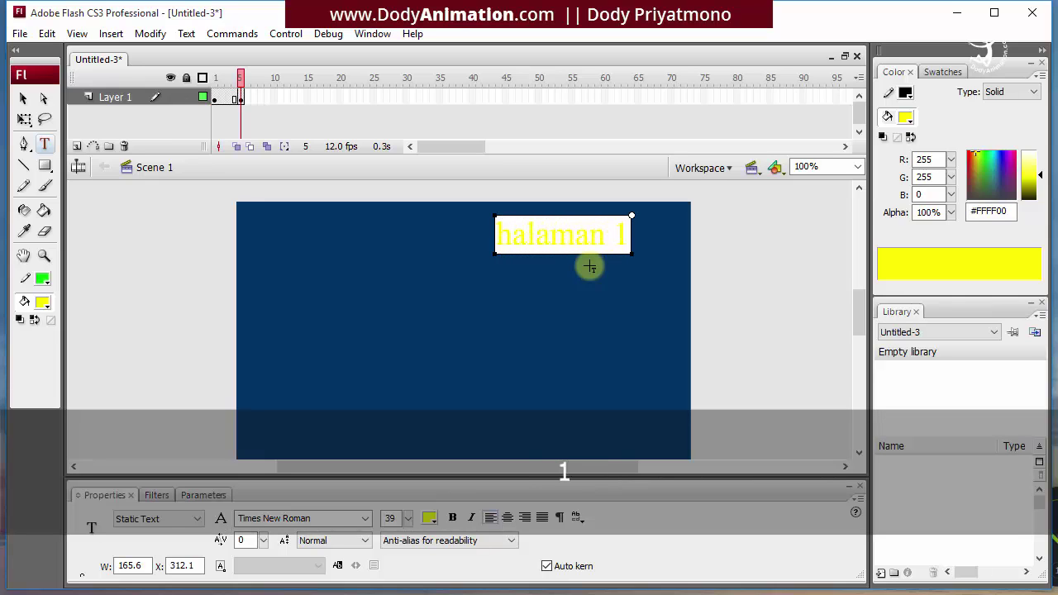
{"action": "left_click", "coordinate": [23, 97]}
{"action": "left_click_drag", "start_coordinate": [563, 239], "coordinate": [614, 240]}
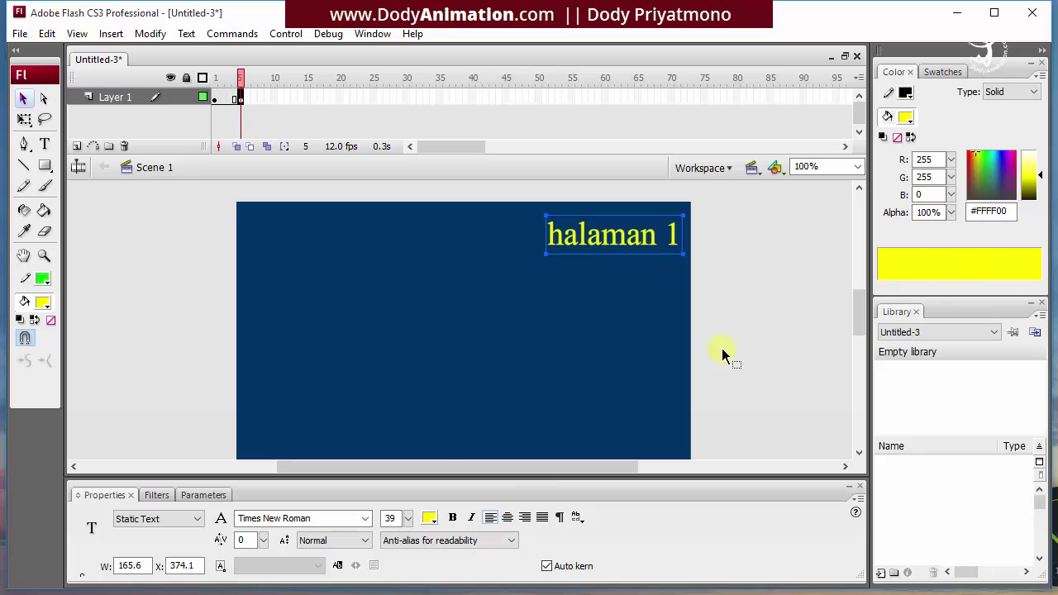
- Set the "halaman 1" text's colour to green (#00FF00) and deselect it
{"action": "left_click", "coordinate": [429, 517]}
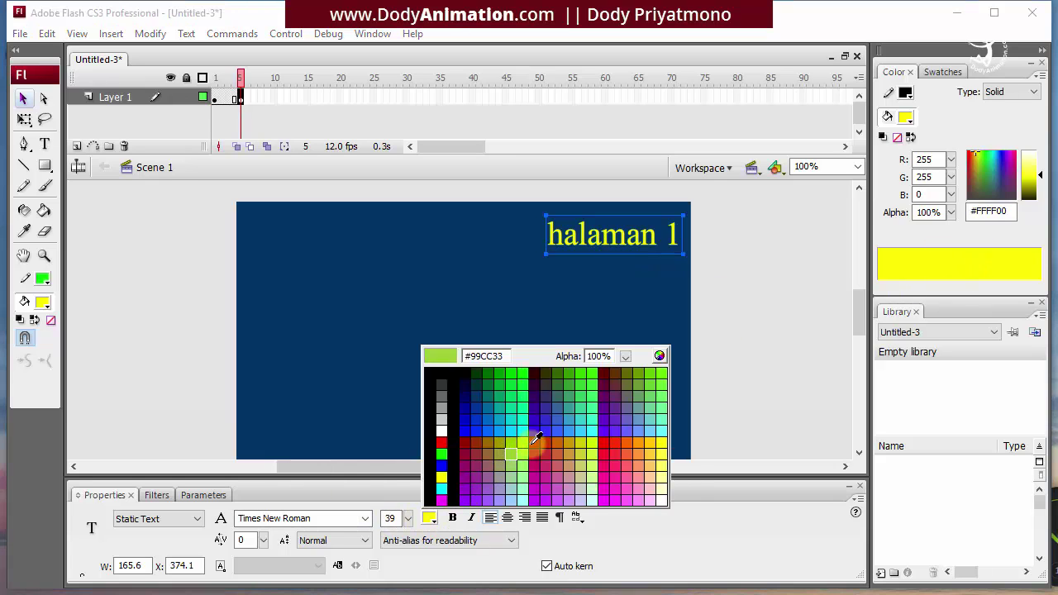
{"action": "left_click", "coordinate": [526, 372]}
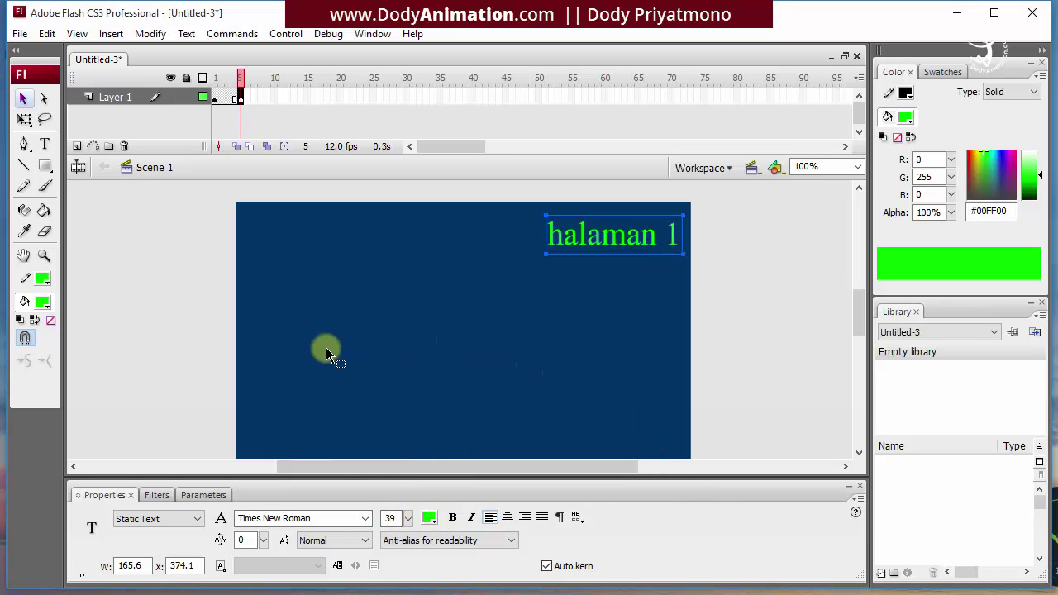
{"action": "left_click", "coordinate": [209, 256]}
- Try a blank keyframe at frame 10 of Layer 1 and undo it
{"action": "left_click", "coordinate": [274, 99]}
{"action": "right_click", "coordinate": [274, 99]}
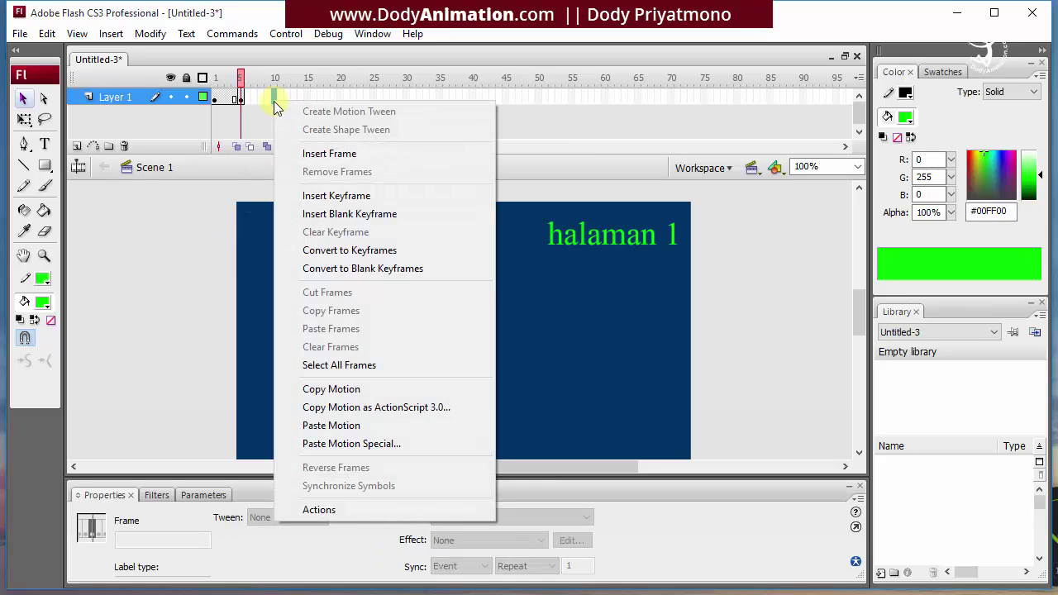
{"action": "left_click", "coordinate": [321, 213]}
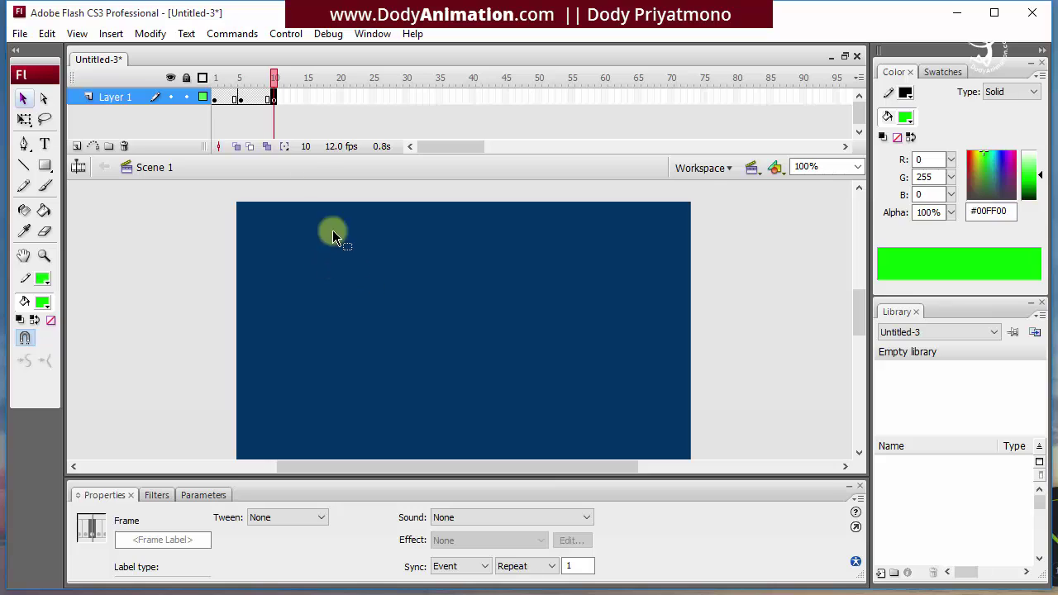
{"action": "key", "text": "ctrl+z"}
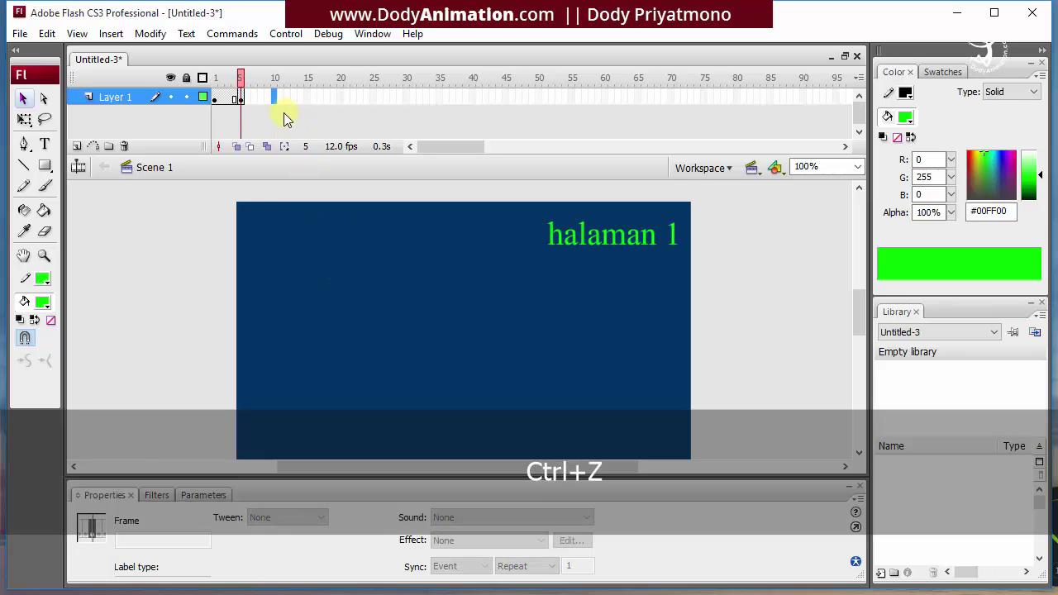
- Insert a regular keyframe at frame 10 of Layer 1 and compare it with frame 5
{"action": "right_click", "coordinate": [273, 98]}
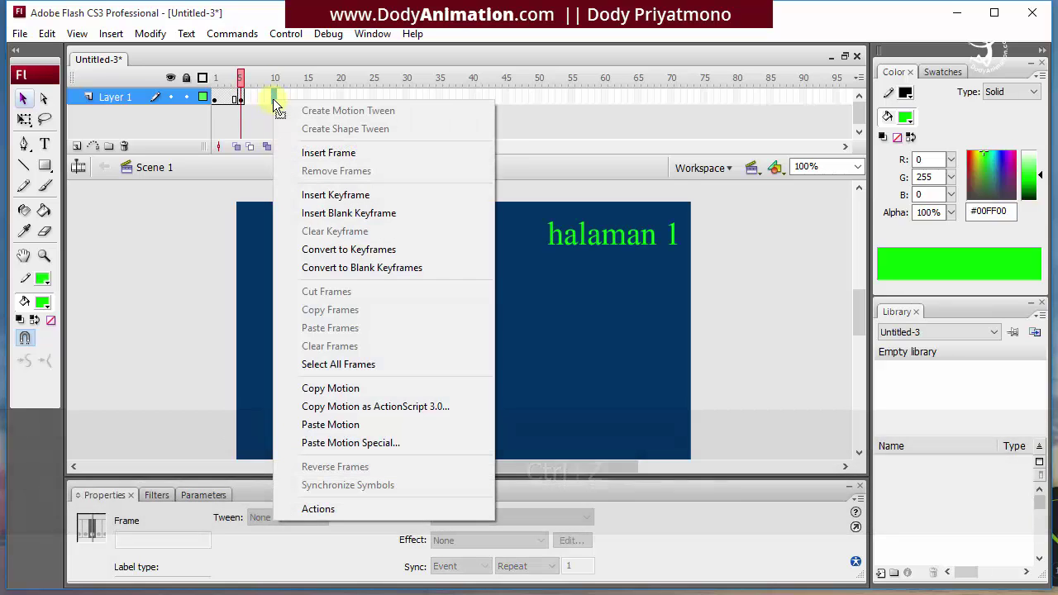
{"action": "left_click", "coordinate": [342, 195]}
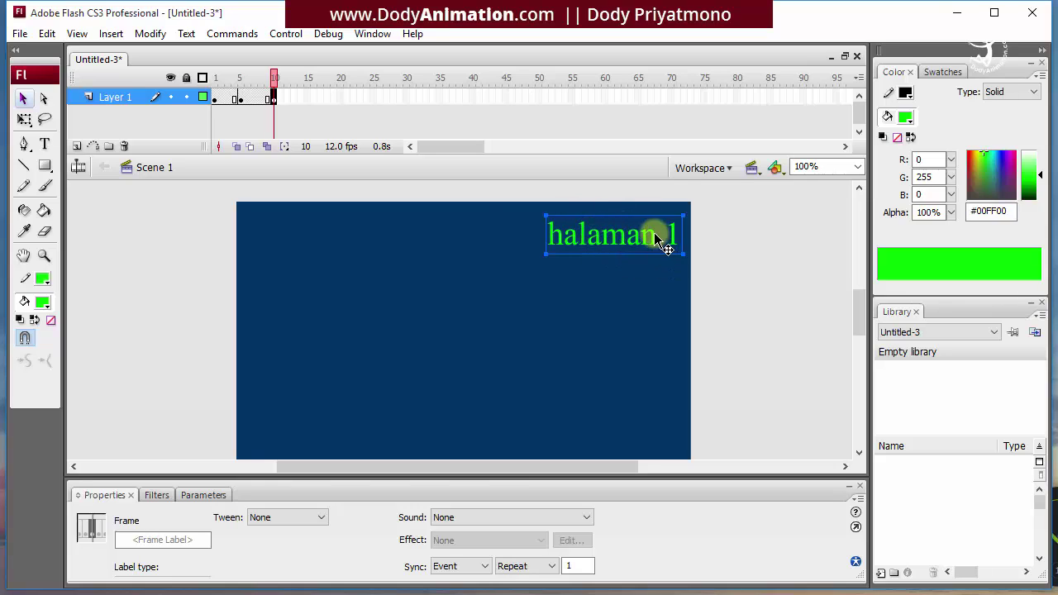
{"action": "left_click", "coordinate": [240, 99]}
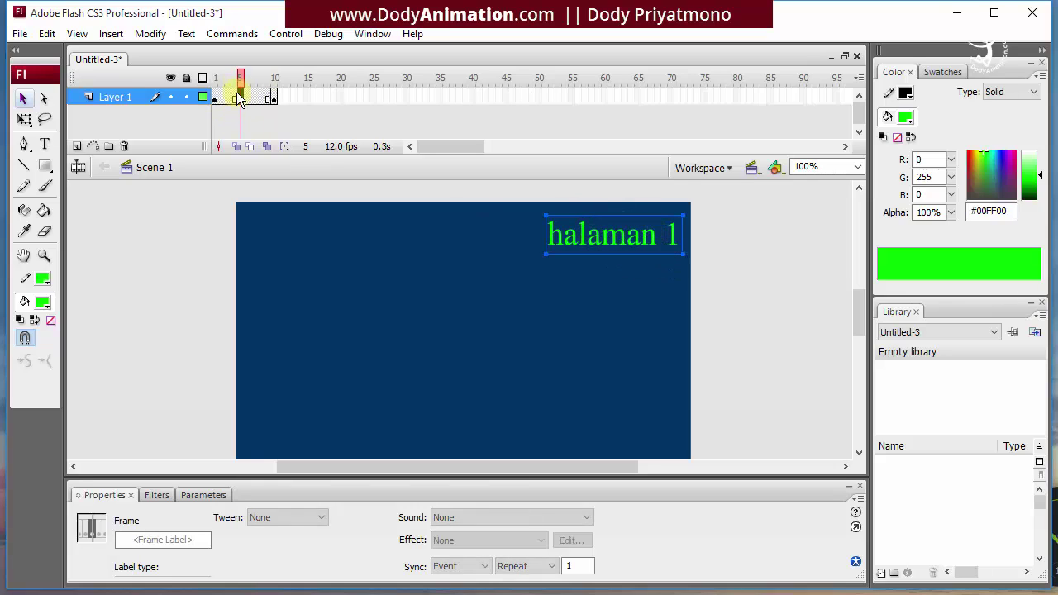
{"action": "left_click", "coordinate": [276, 100]}
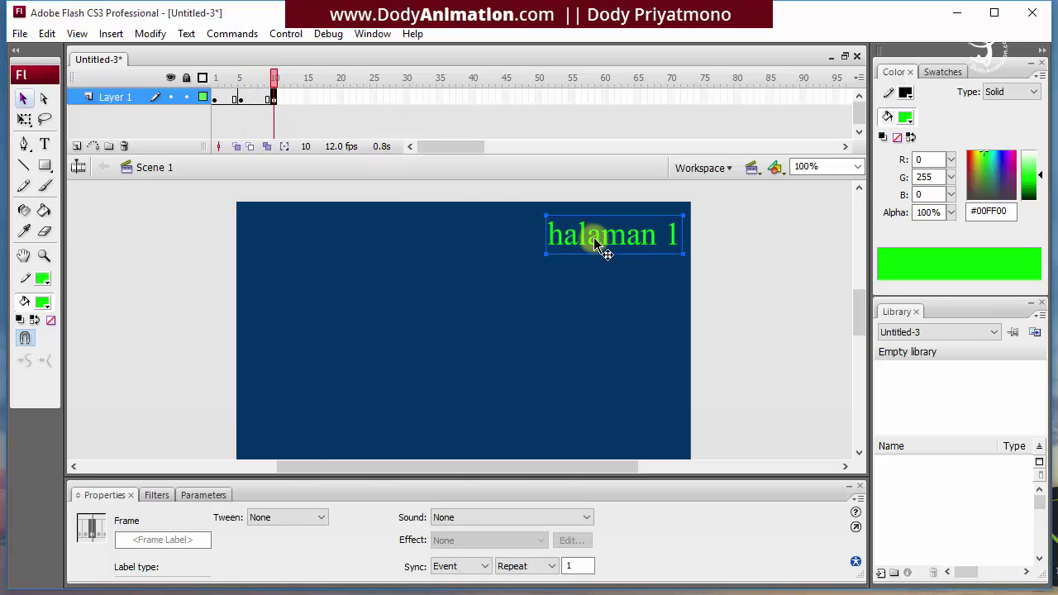
- Change the text on frame 10 to "halaman 2" and select it as an object
{"action": "double_click", "coordinate": [601, 240]}
{"action": "type", "text": "2"}
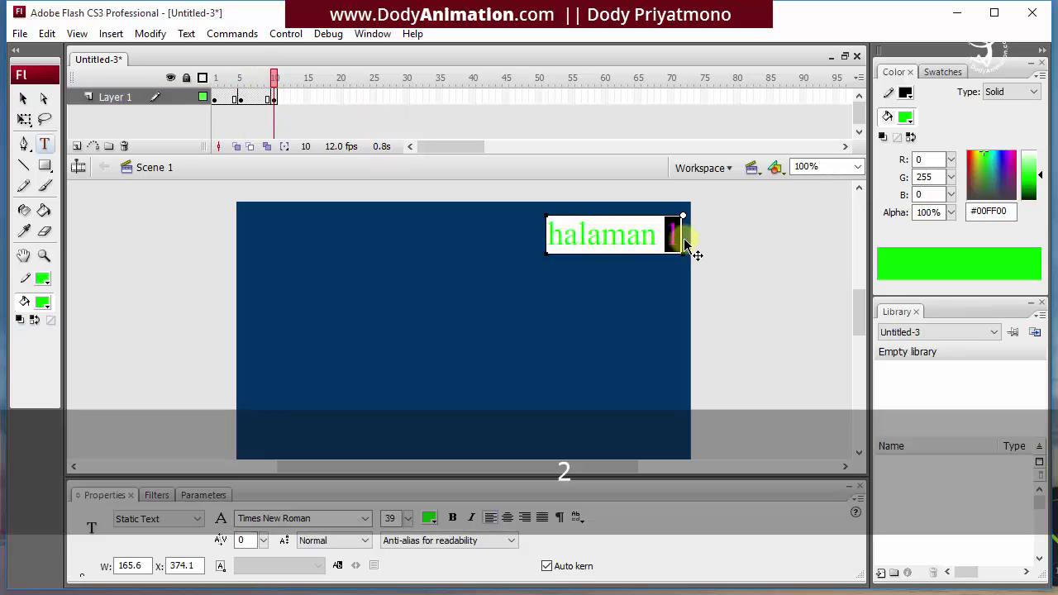
{"action": "left_click", "coordinate": [25, 100]}
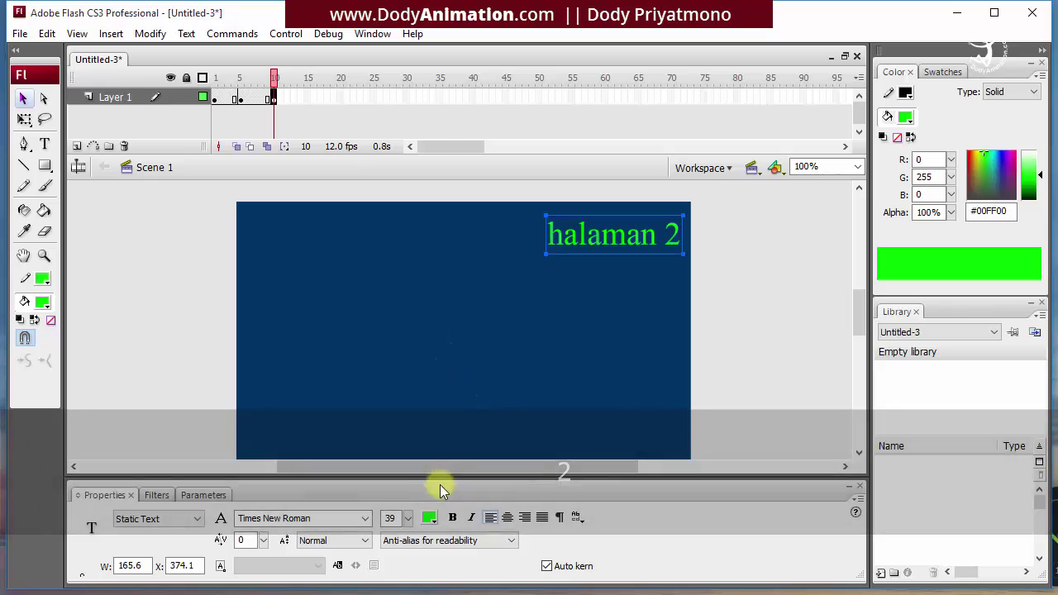
- Set the "halaman 2" text's colour to purple (#9966FF)
{"action": "left_click", "coordinate": [429, 518]}
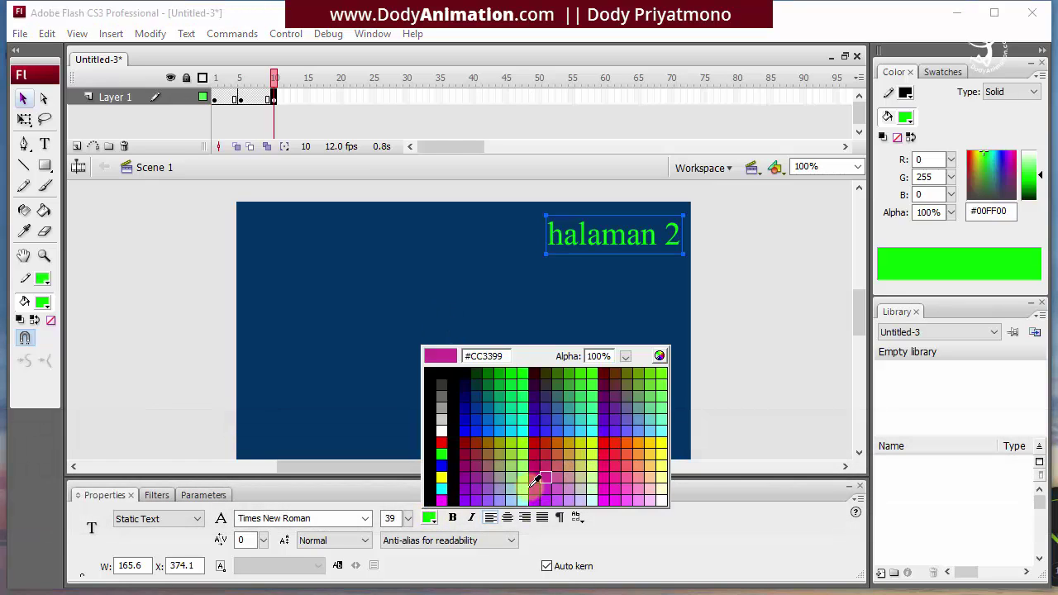
{"action": "left_click", "coordinate": [497, 495]}
{"action": "left_click", "coordinate": [519, 366]}
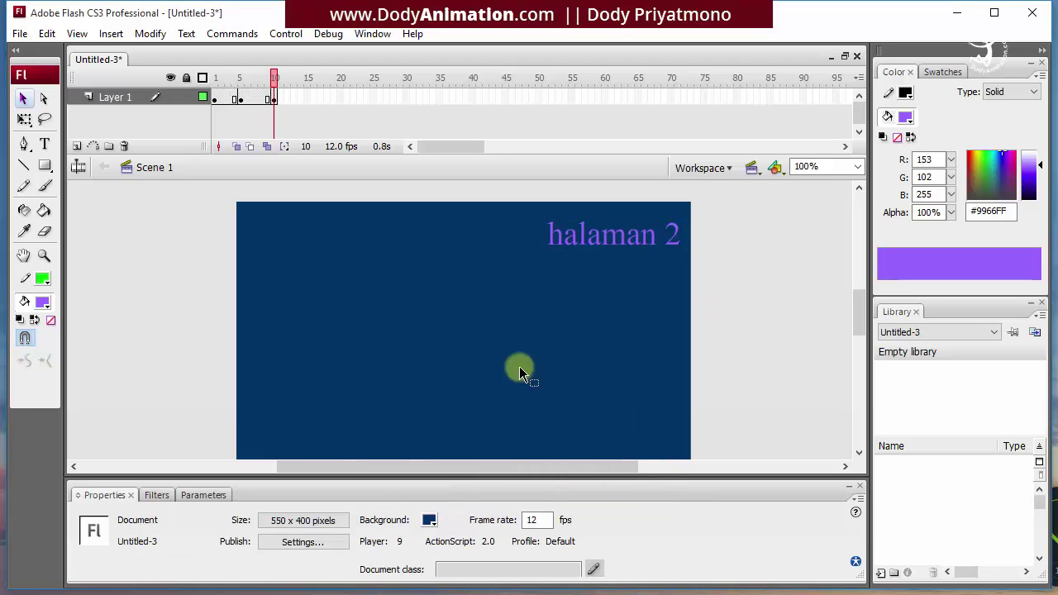
- Set the "halaman 2" text's colour to light lavender (#CCCCFF) and deselect it
{"action": "left_click", "coordinate": [569, 228]}
{"action": "left_click", "coordinate": [428, 518]}
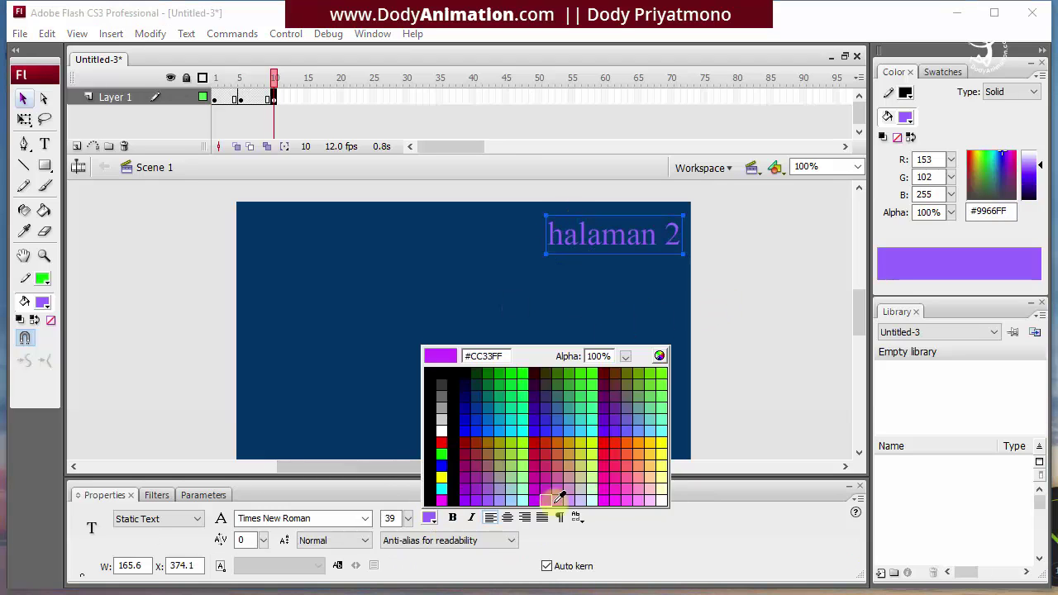
{"action": "left_click", "coordinate": [584, 496]}
{"action": "left_click", "coordinate": [754, 330]}
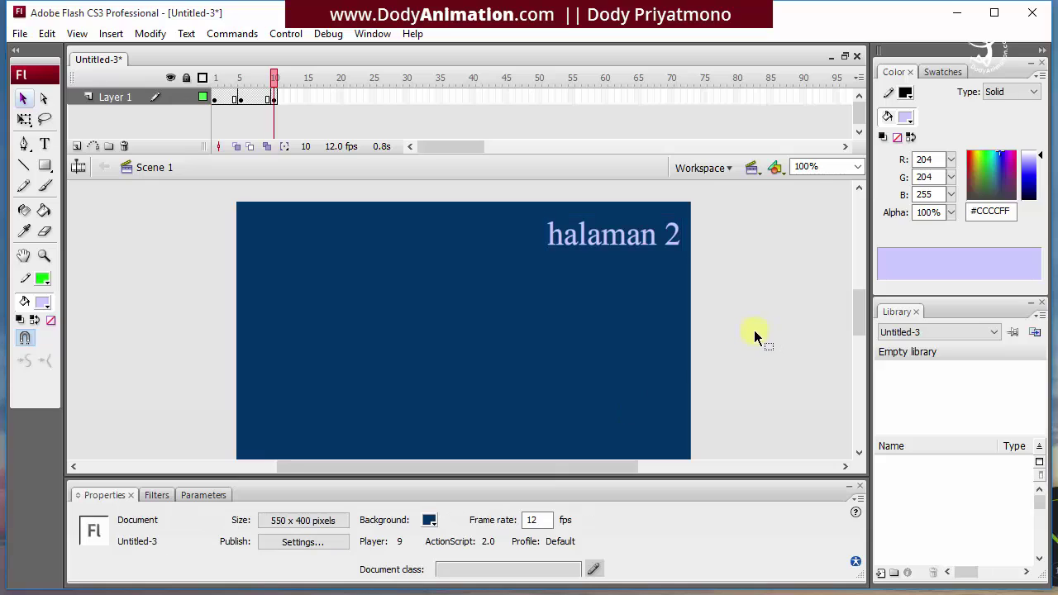
- Review the page titles on the keyframes at frames 5, 10 and 1, ending on frame 1 with nothing selected
{"action": "left_click", "coordinate": [621, 236]}
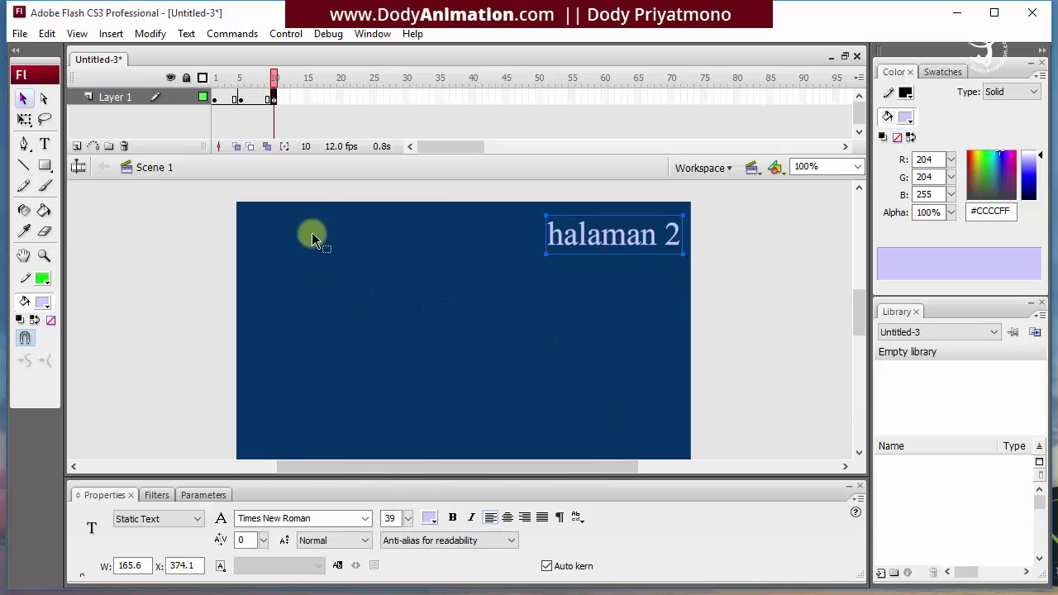
{"action": "left_click", "coordinate": [239, 97]}
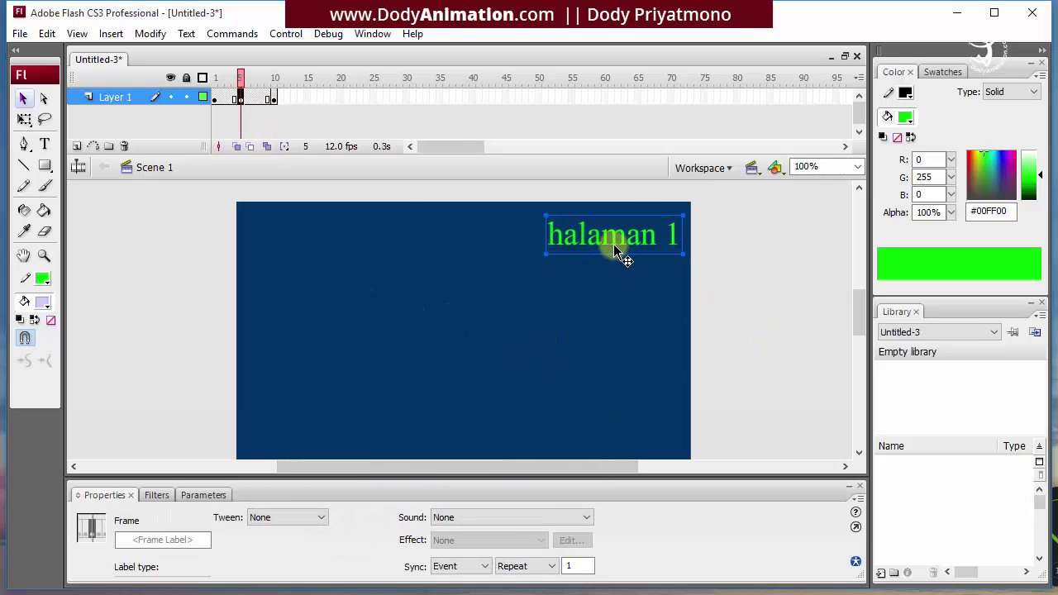
{"action": "left_click", "coordinate": [273, 98]}
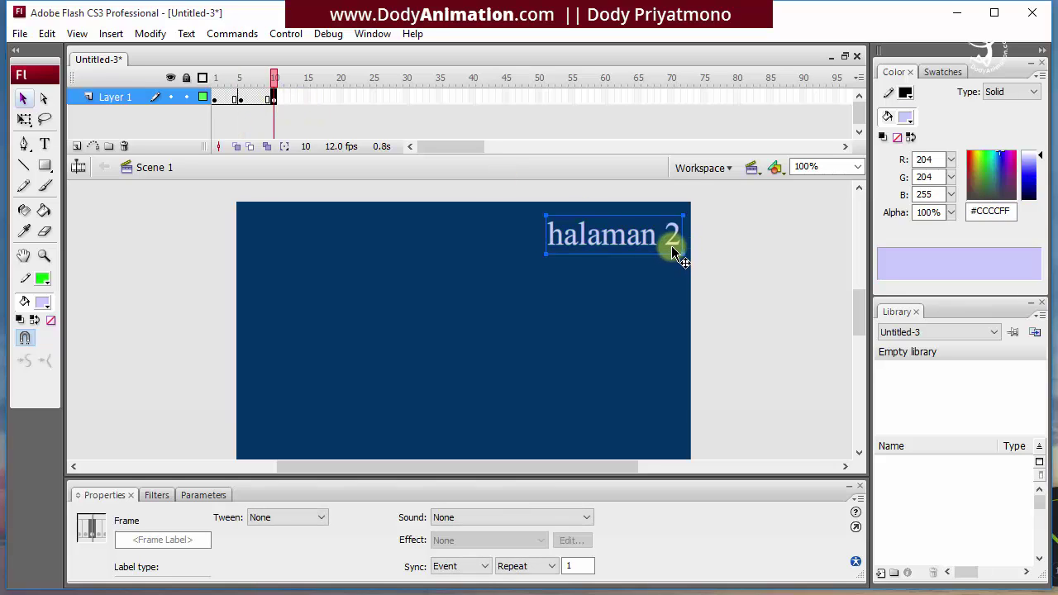
{"action": "left_click", "coordinate": [214, 103]}
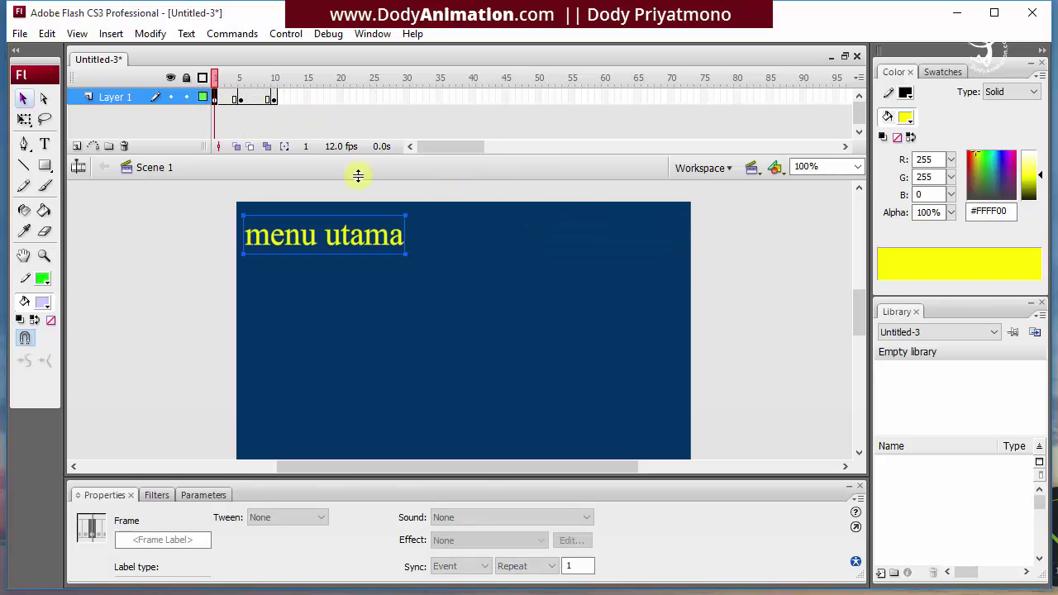
{"action": "left_click", "coordinate": [170, 267]}
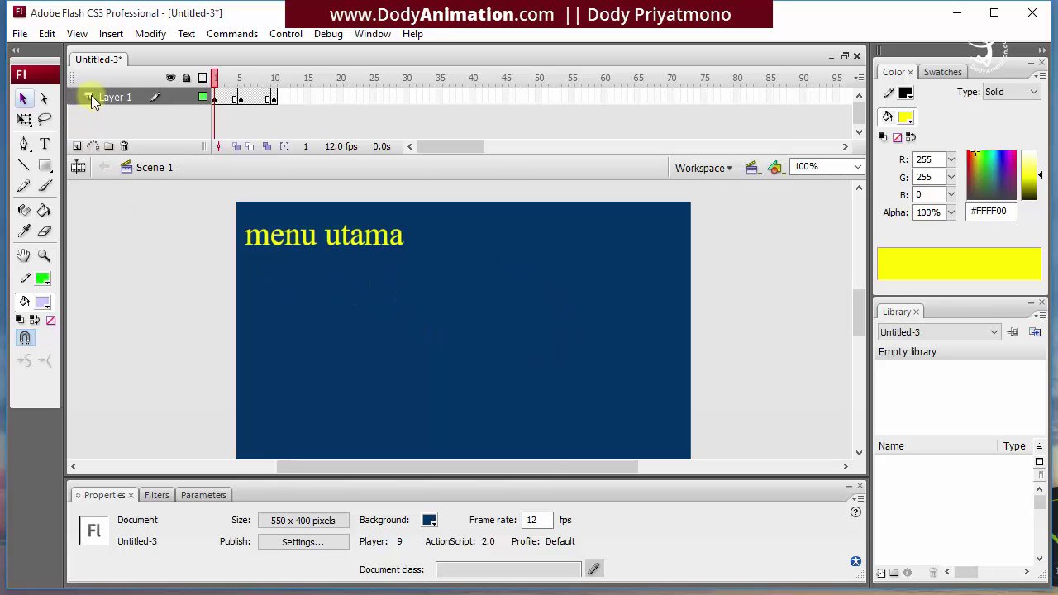
- Add a new layer above Layer 1 and rename Layer 1 as "teks"
{"action": "left_click", "coordinate": [77, 146]}
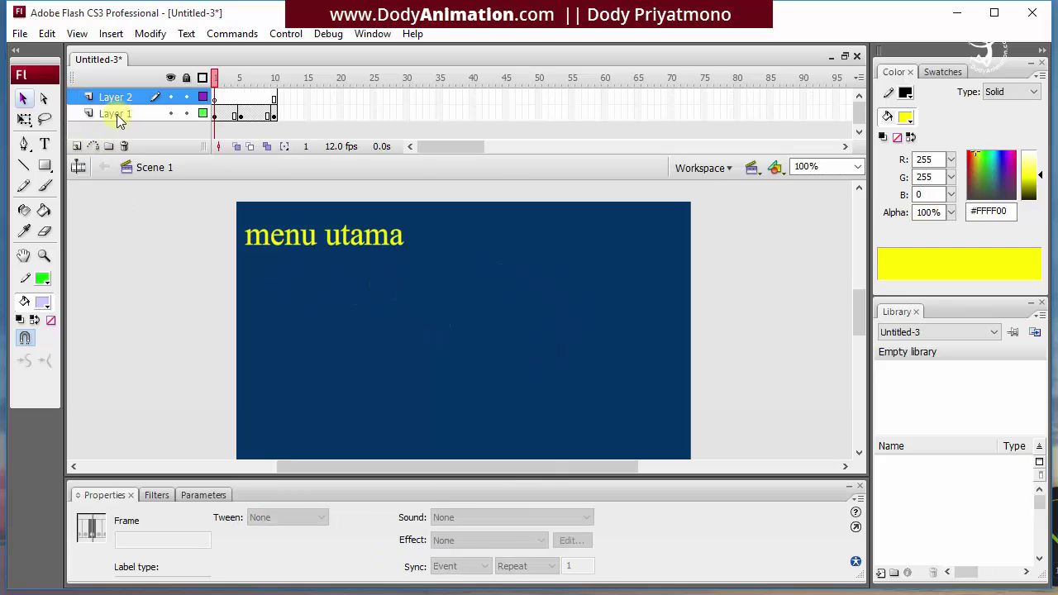
{"action": "double_click", "coordinate": [124, 115]}
{"action": "type", "text": "teks"}
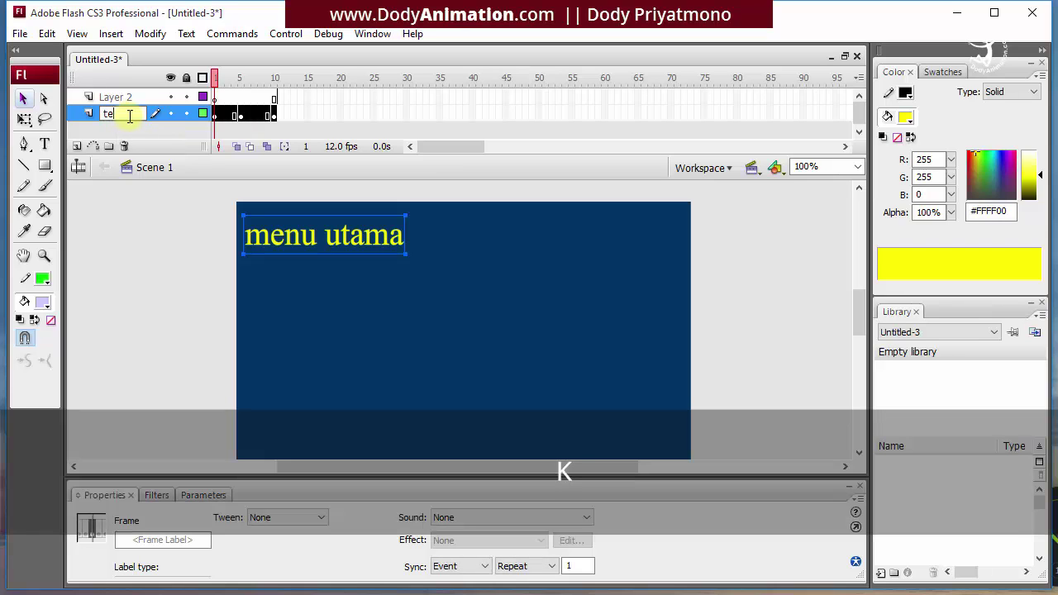
{"action": "left_click", "coordinate": [107, 225]}
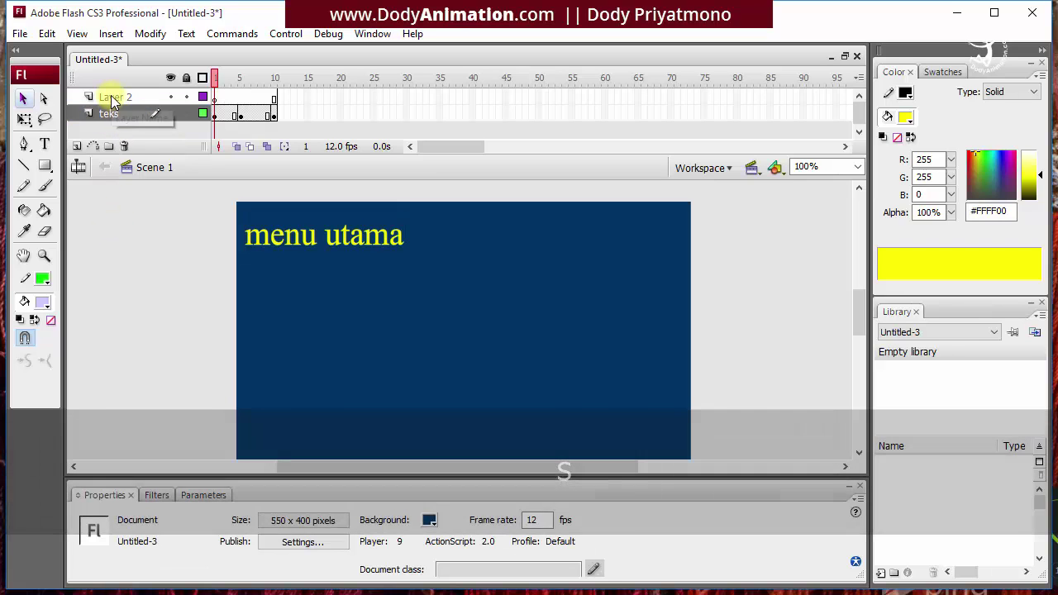
- Rename Layer 2 as "konten"
{"action": "double_click", "coordinate": [120, 97]}
{"action": "type", "text": "kon"}
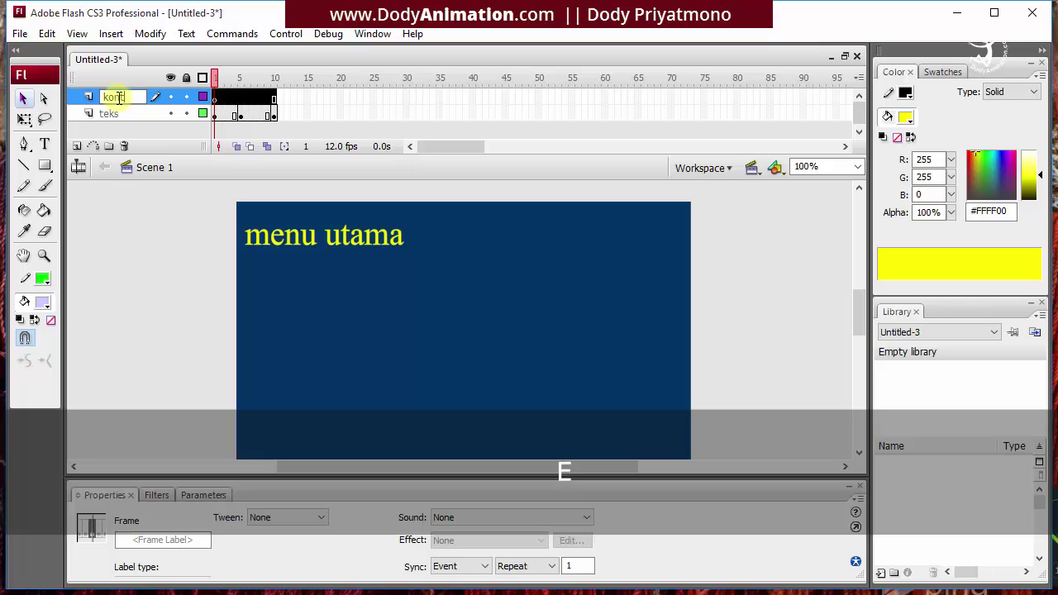
{"action": "type", "text": "ten"}
{"action": "key", "text": "Return"}
- Import the "loncat color" PNG from the ICON folder onto the stage at frame 1 of the "konten" layer
{"action": "left_click", "coordinate": [213, 103]}
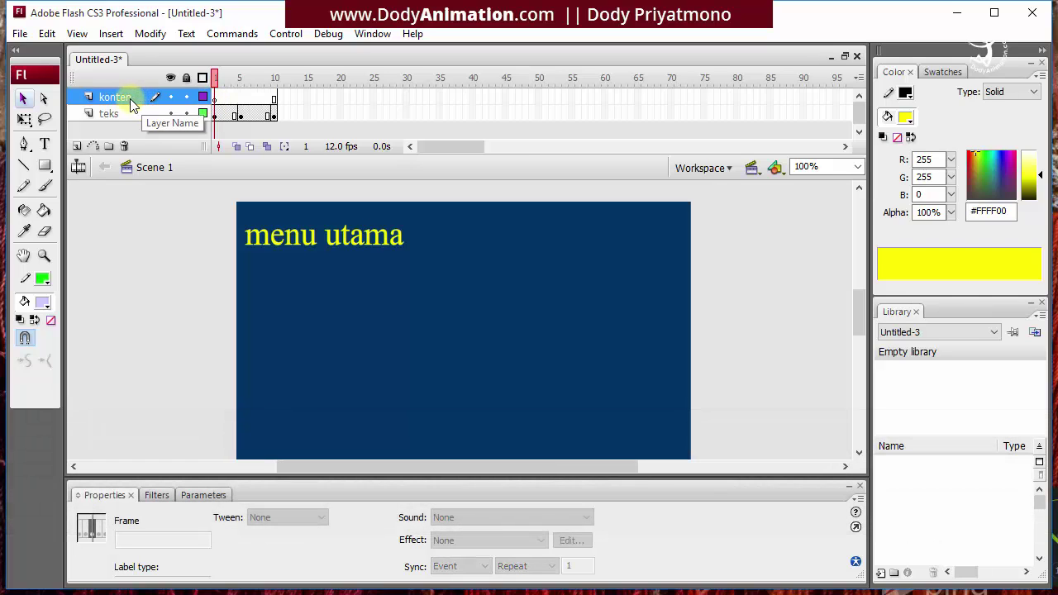
{"action": "left_click", "coordinate": [25, 36]}
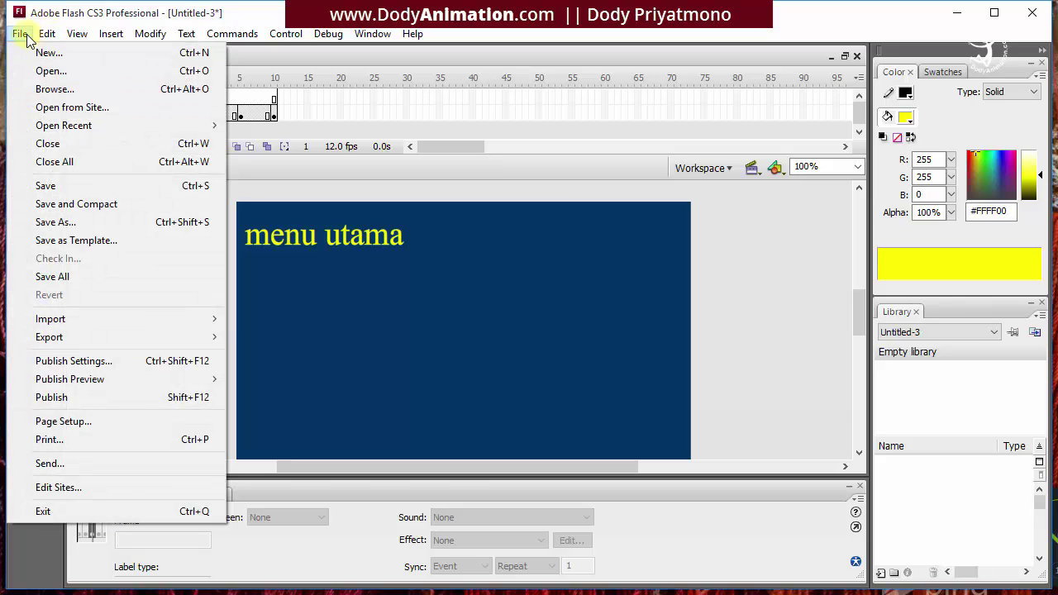
{"action": "mouse_move", "coordinate": [132, 320]}
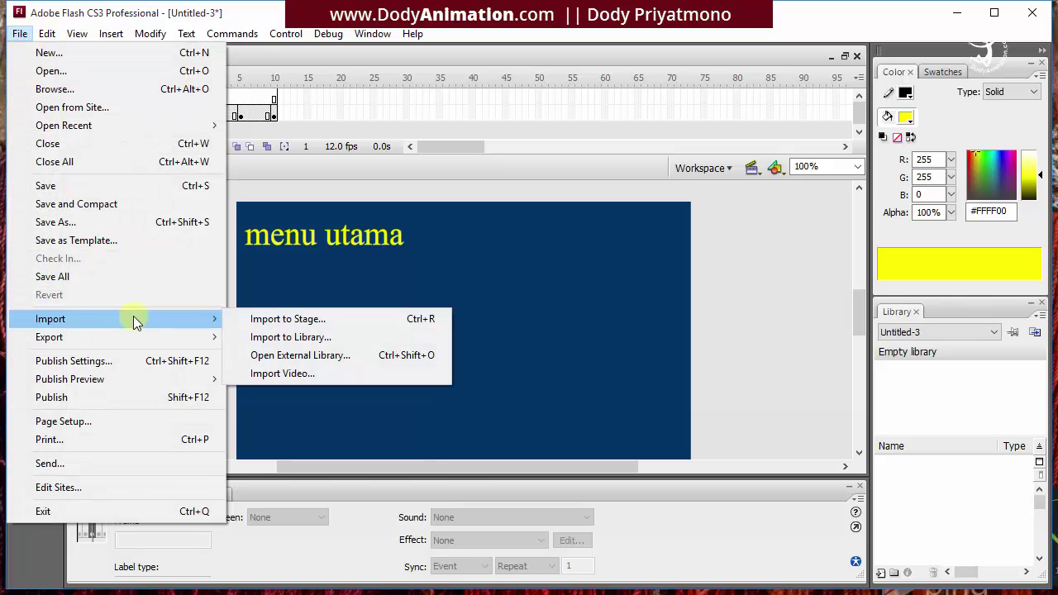
{"action": "left_click", "coordinate": [304, 322]}
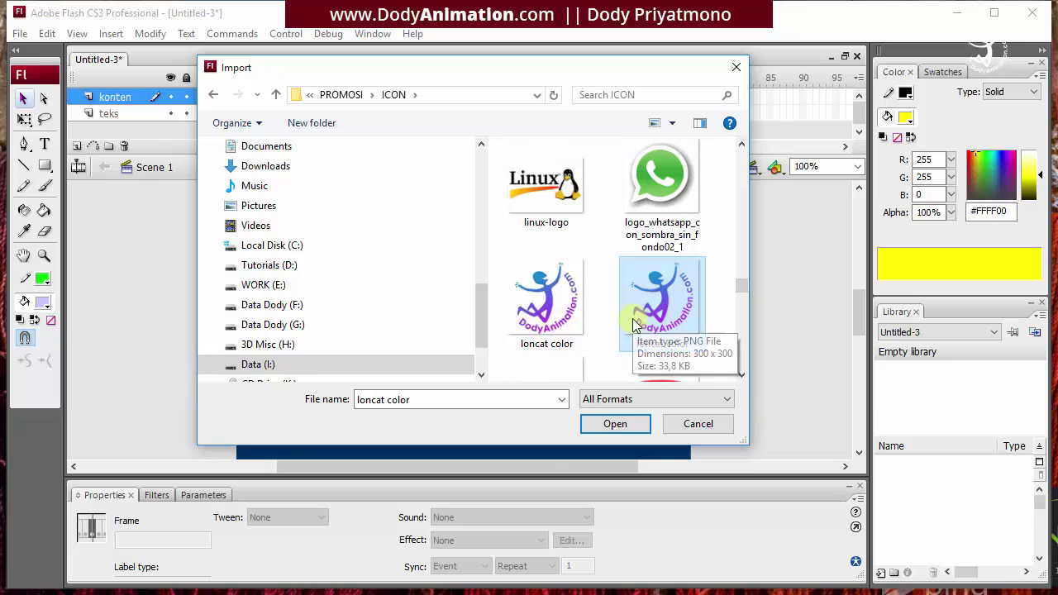
{"action": "double_click", "coordinate": [633, 324]}
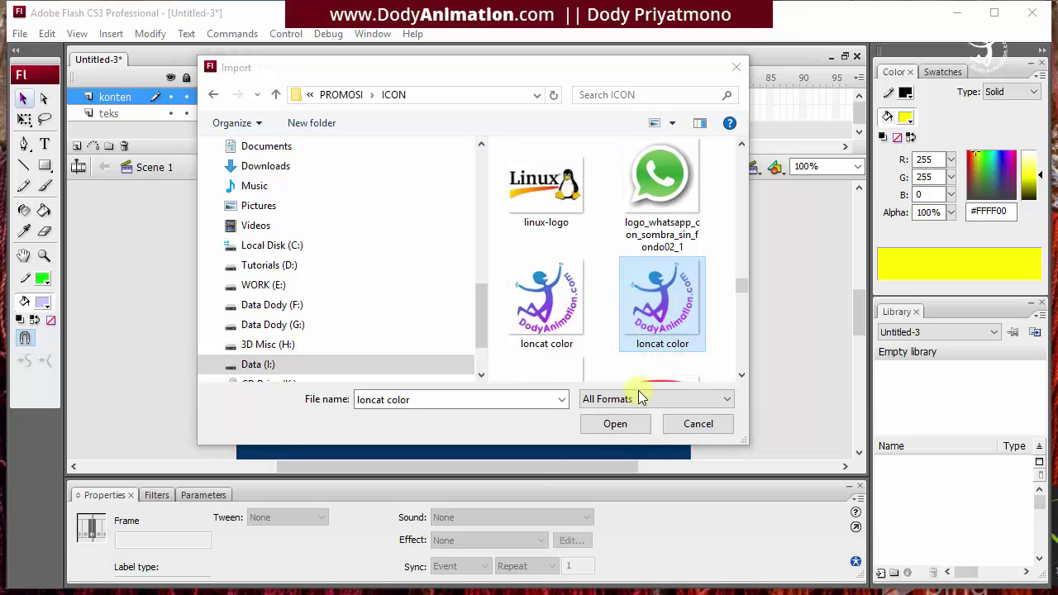
{"action": "left_click", "coordinate": [632, 426]}
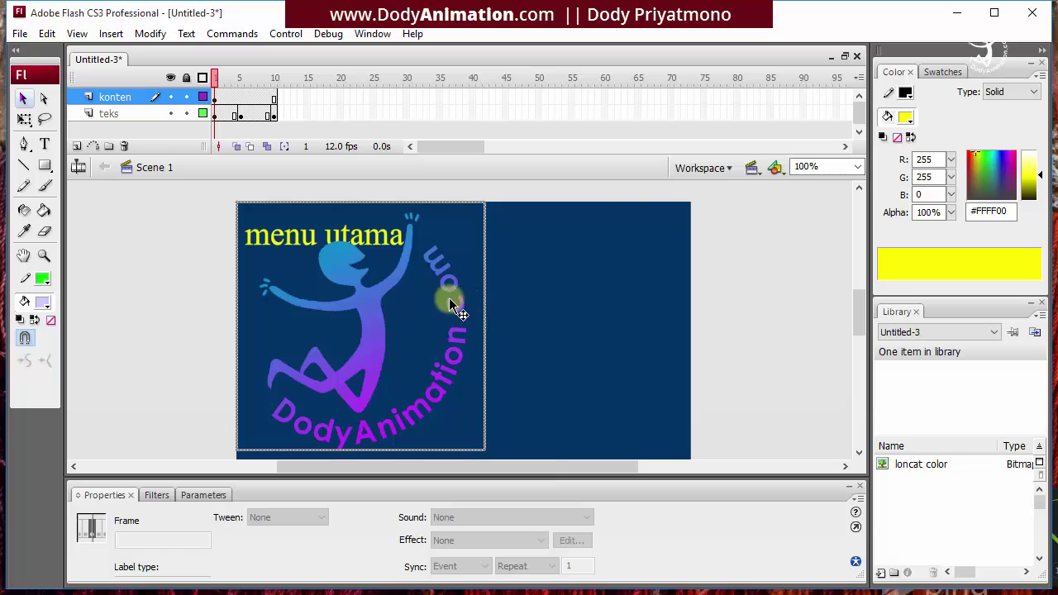
- Scale the logo proportionally to about 116 px wide, place it near the stage's centre and deselect it
{"action": "left_click_drag", "start_coordinate": [449, 299], "coordinate": [607, 299]}
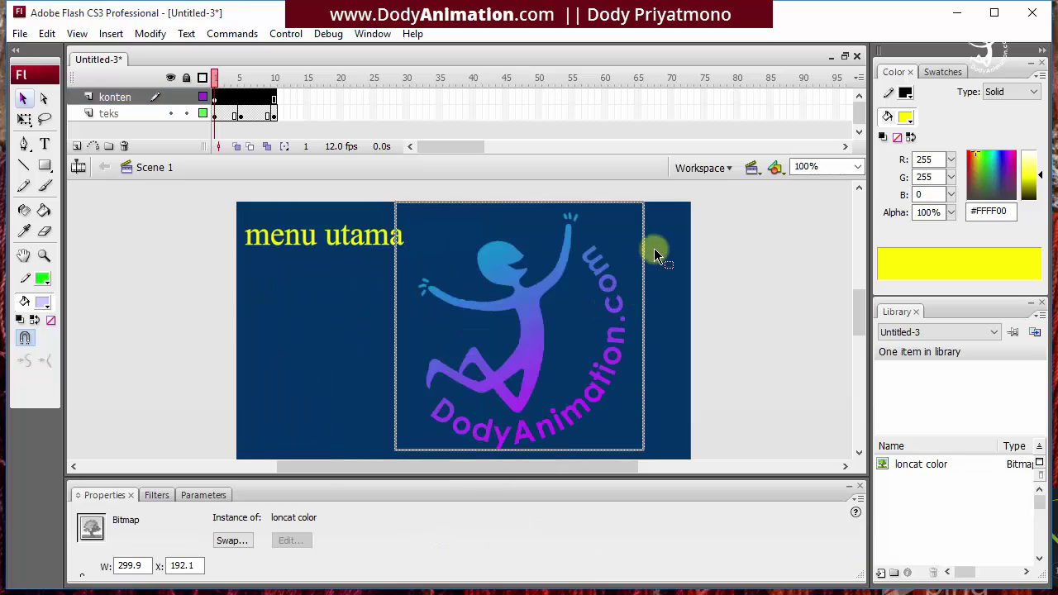
{"action": "left_click", "coordinate": [25, 121]}
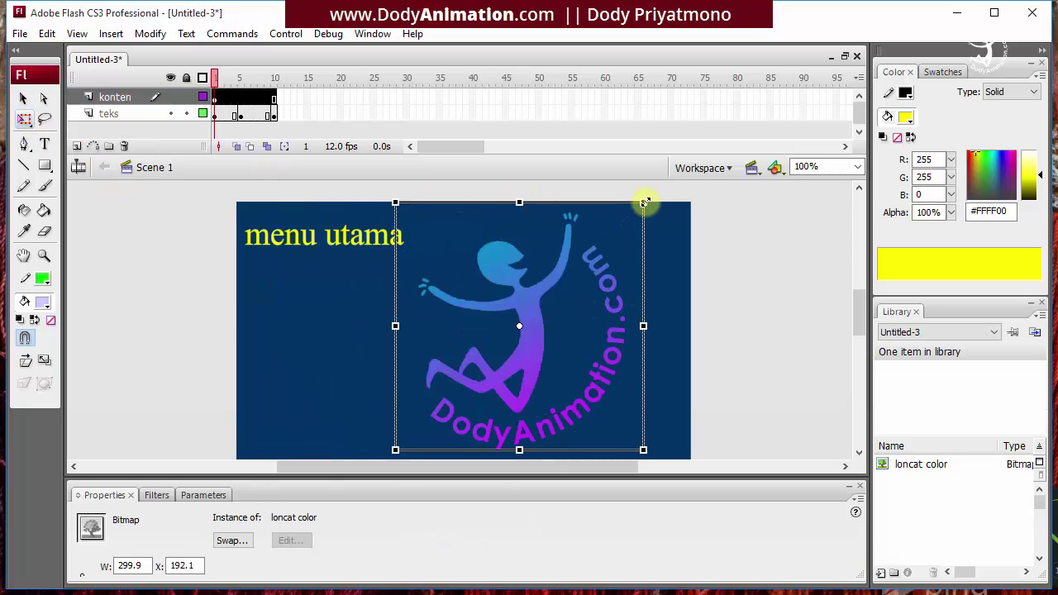
{"action": "left_click_drag", "start_coordinate": [644, 202], "coordinate": [567, 279]}
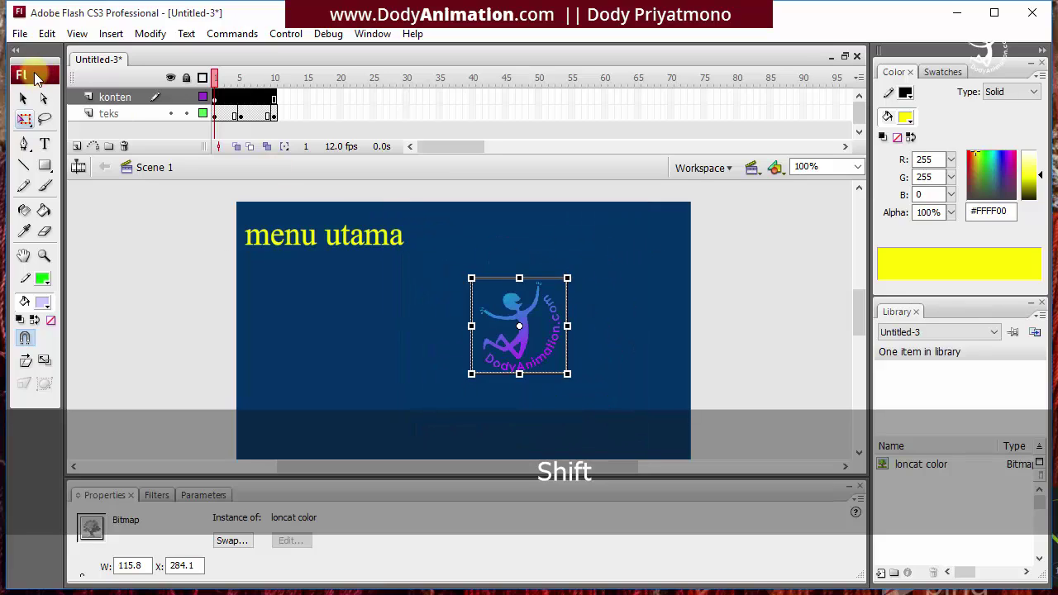
{"action": "left_click", "coordinate": [23, 97]}
{"action": "left_click_drag", "start_coordinate": [518, 322], "coordinate": [460, 335]}
{"action": "left_click", "coordinate": [772, 312]}
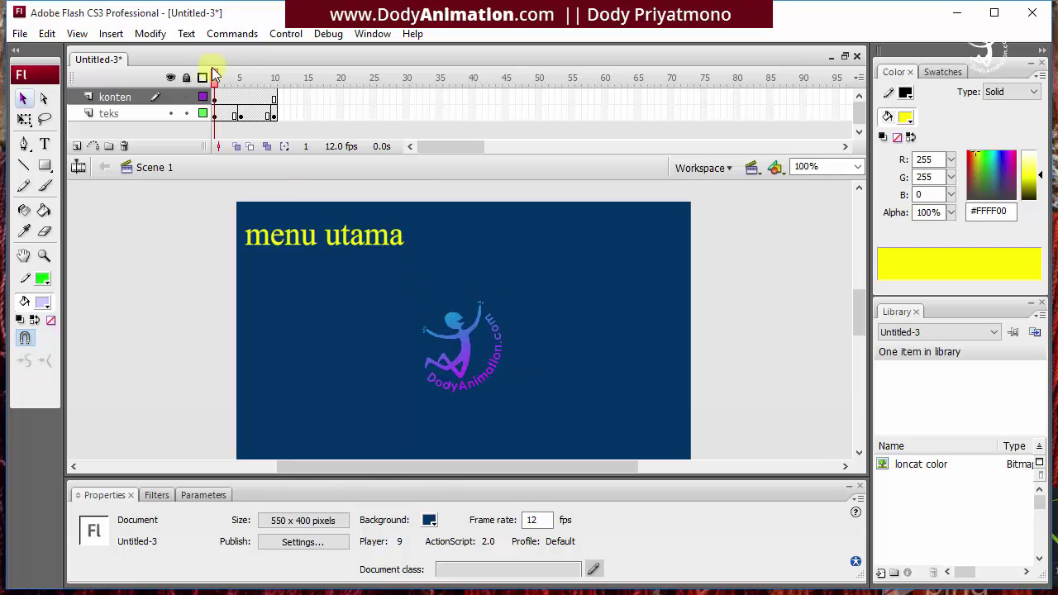
- Convert frame 5 of the "konten" layer to a blank keyframe
{"action": "left_click", "coordinate": [243, 83]}
{"action": "left_click", "coordinate": [243, 80]}
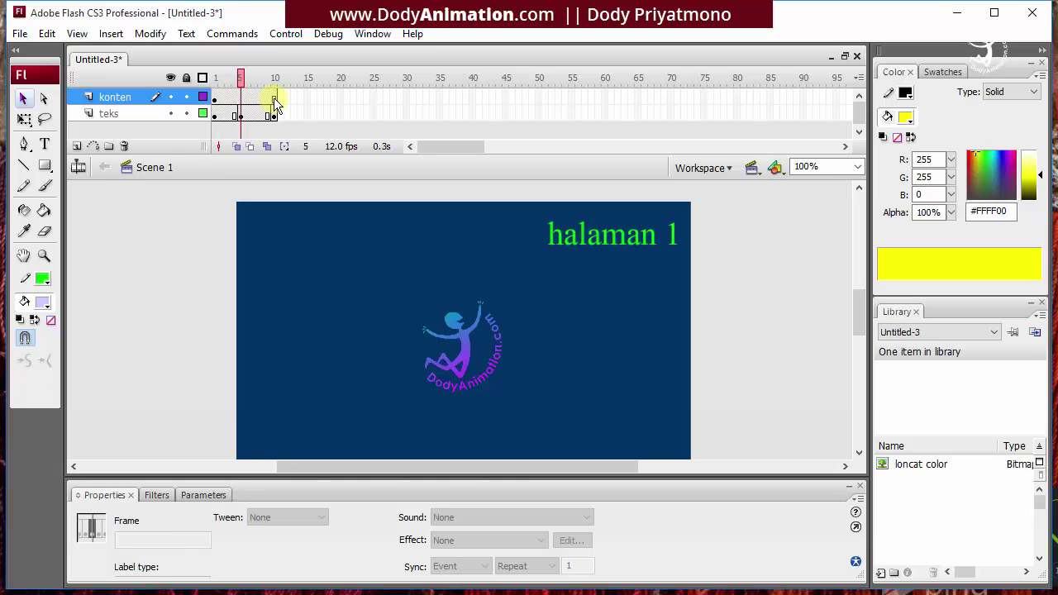
{"action": "mouse_move", "coordinate": [236, 87]}
{"action": "left_mouse_down"}
{"action": "mouse_move", "coordinate": [273, 87]}
{"action": "mouse_move", "coordinate": [215, 87]}
{"action": "mouse_move", "coordinate": [277, 95]}
{"action": "mouse_move", "coordinate": [217, 95]}
{"action": "mouse_move", "coordinate": [256, 95]}
{"action": "mouse_move", "coordinate": [246, 98]}
{"action": "left_mouse_up"}
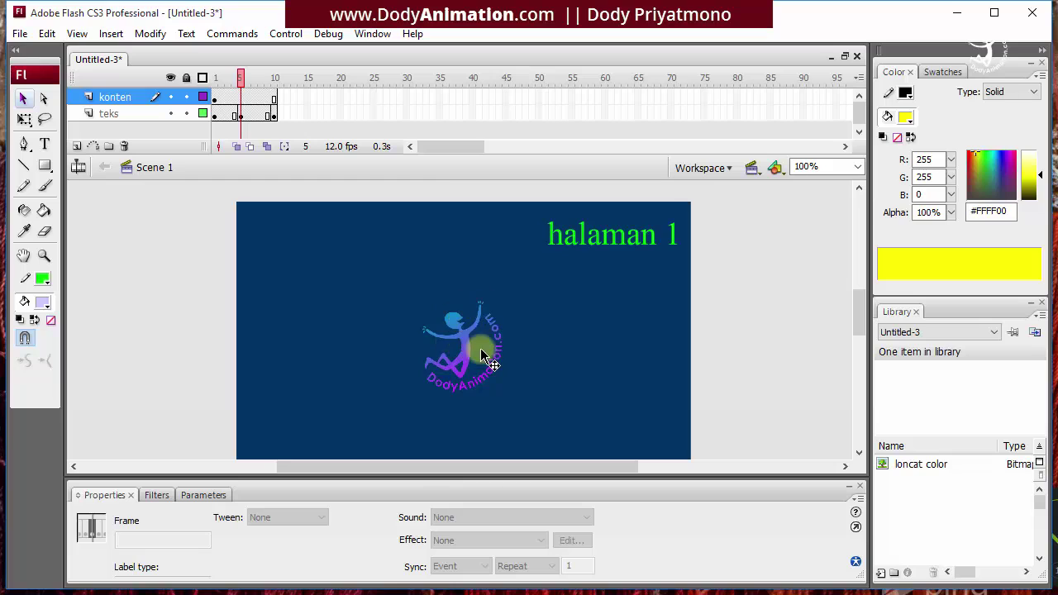
{"action": "left_click", "coordinate": [242, 105]}
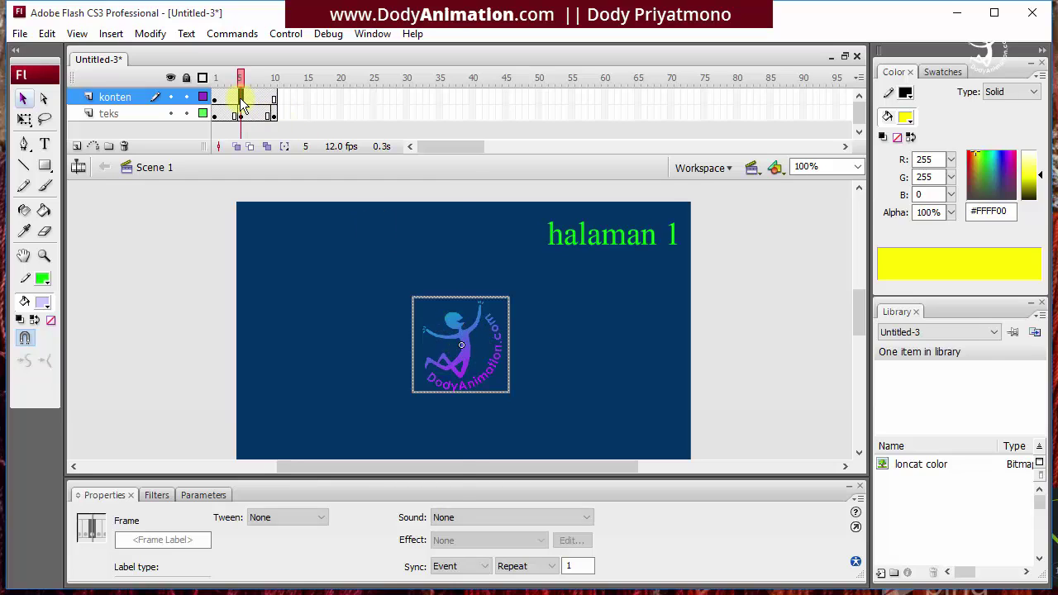
{"action": "right_click", "coordinate": [242, 105]}
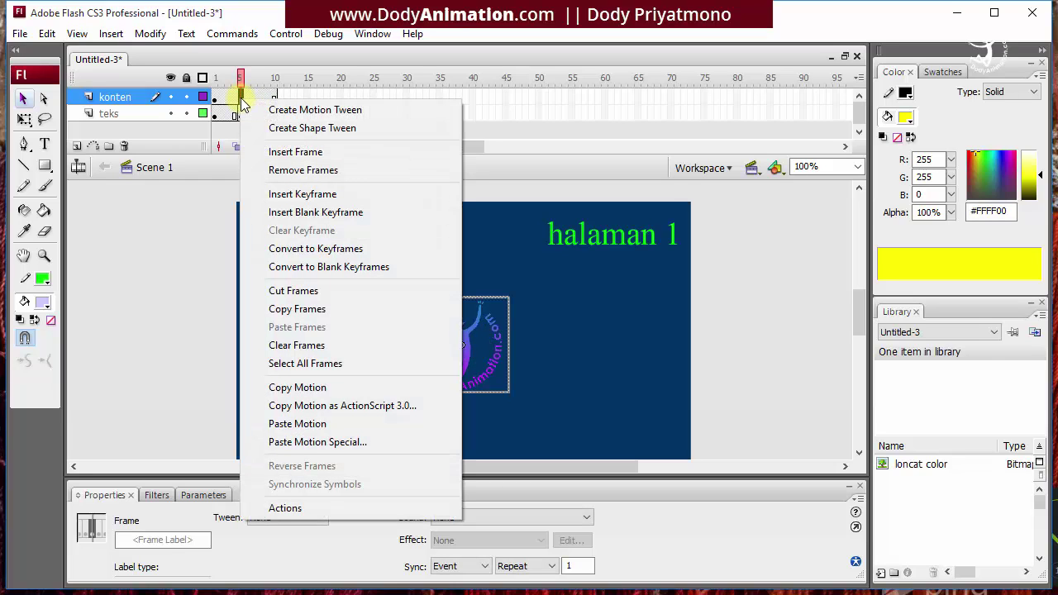
{"action": "left_click", "coordinate": [330, 267]}
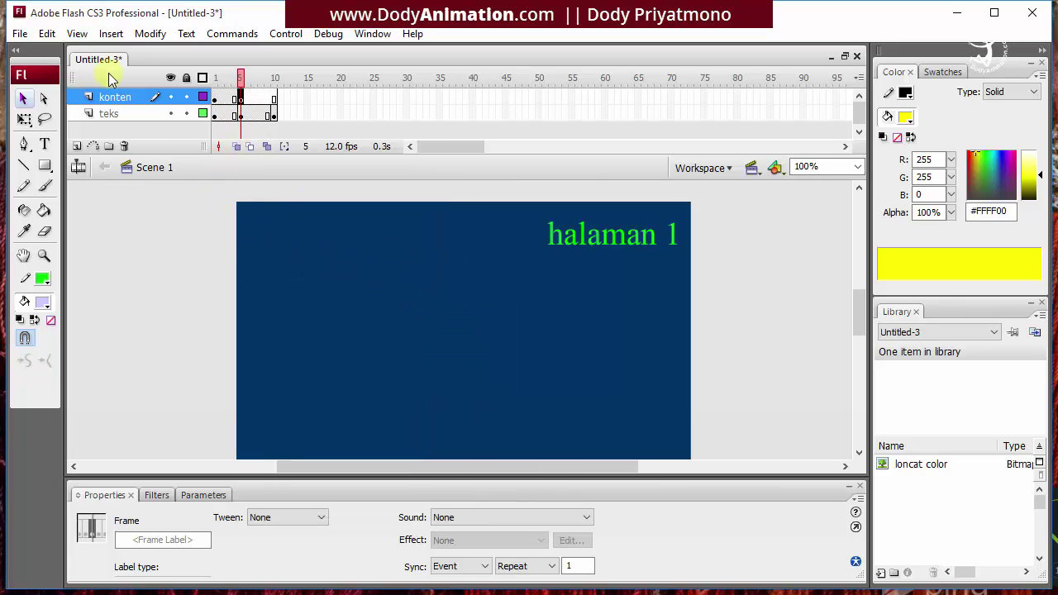
- Import the Adobe_After_Effects image onto the stage at frame 5 and scale it proportionally to about 124 px wide near the centre
{"action": "left_click", "coordinate": [20, 34]}
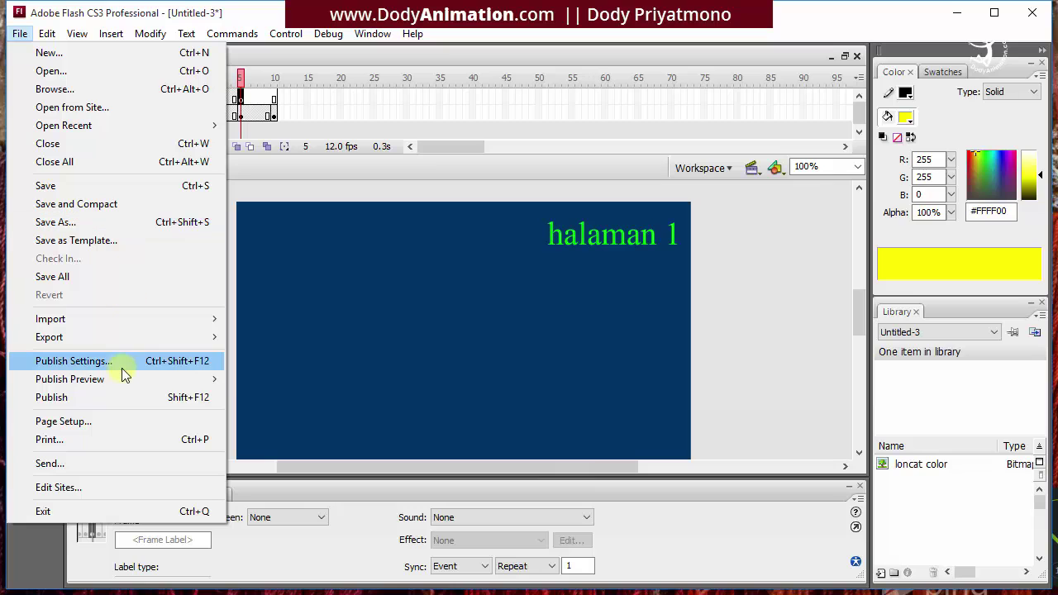
{"action": "mouse_move", "coordinate": [87, 319]}
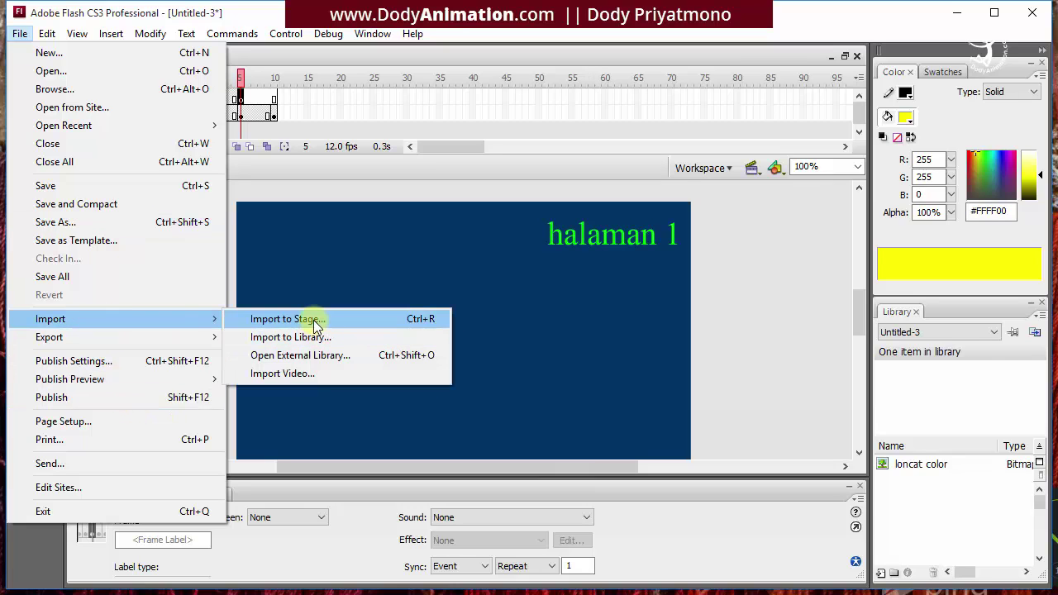
{"action": "left_click", "coordinate": [314, 319]}
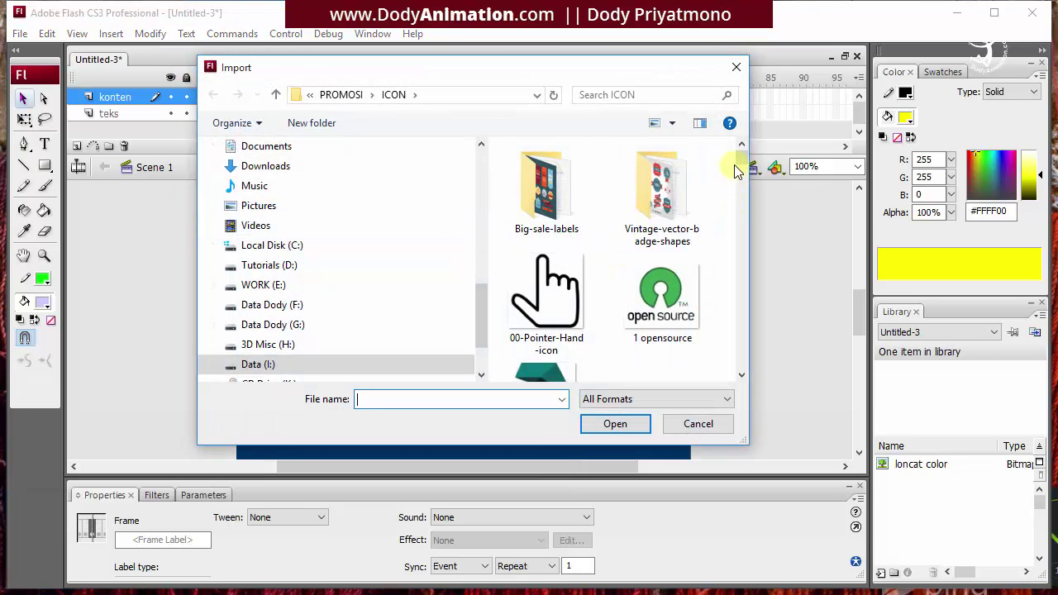
{"action": "mouse_move", "coordinate": [739, 165]}
{"action": "left_mouse_down"}
{"action": "mouse_move", "coordinate": [739, 207]}
{"action": "mouse_move", "coordinate": [740, 186]}
{"action": "left_mouse_up"}
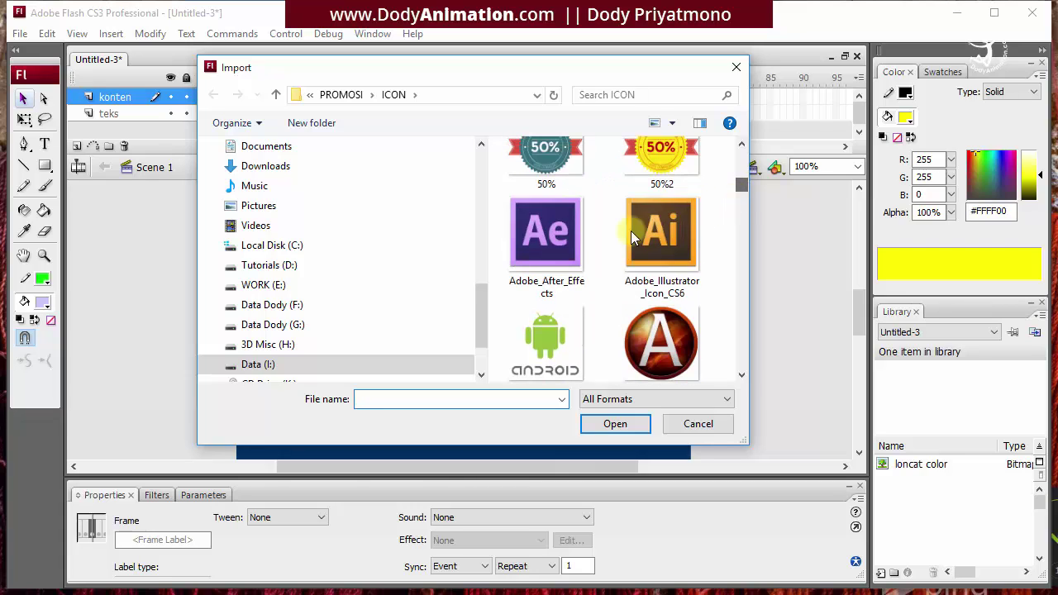
{"action": "left_click", "coordinate": [570, 243]}
{"action": "left_click", "coordinate": [616, 426]}
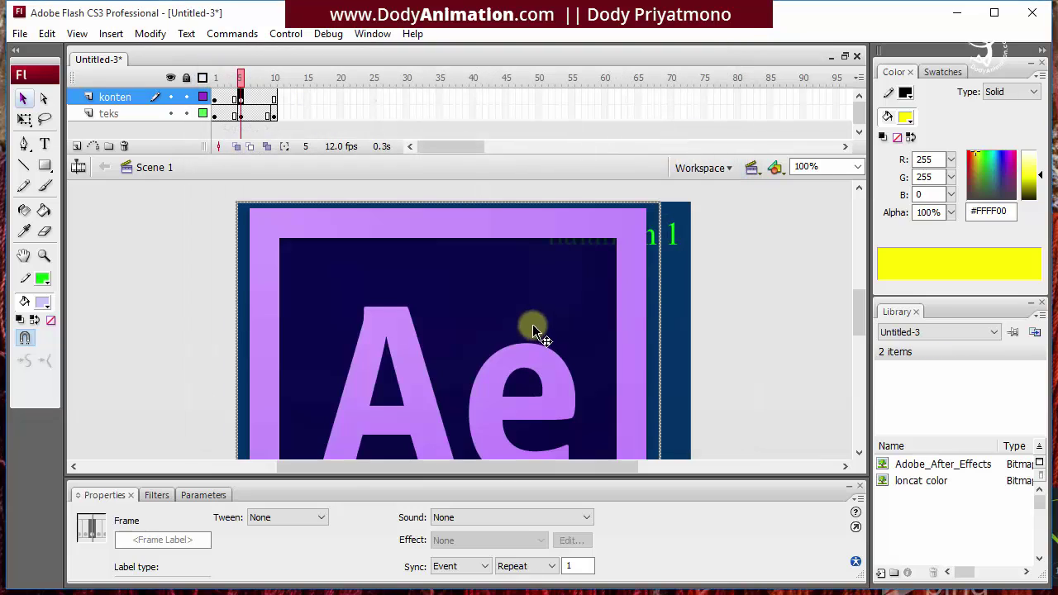
{"action": "left_click", "coordinate": [24, 118]}
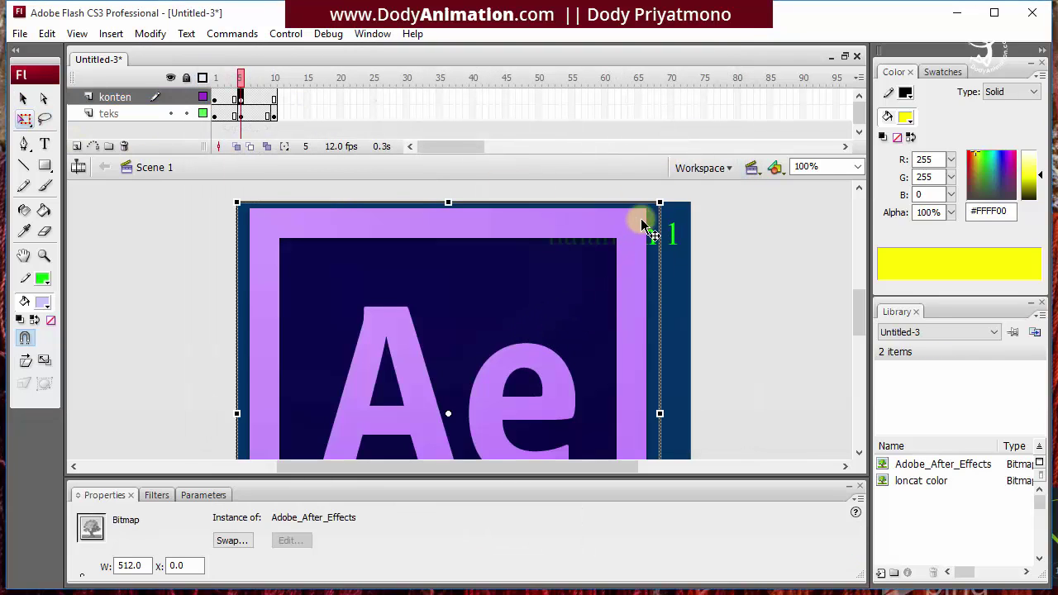
{"action": "left_click_drag", "start_coordinate": [659, 203], "coordinate": [494, 308]}
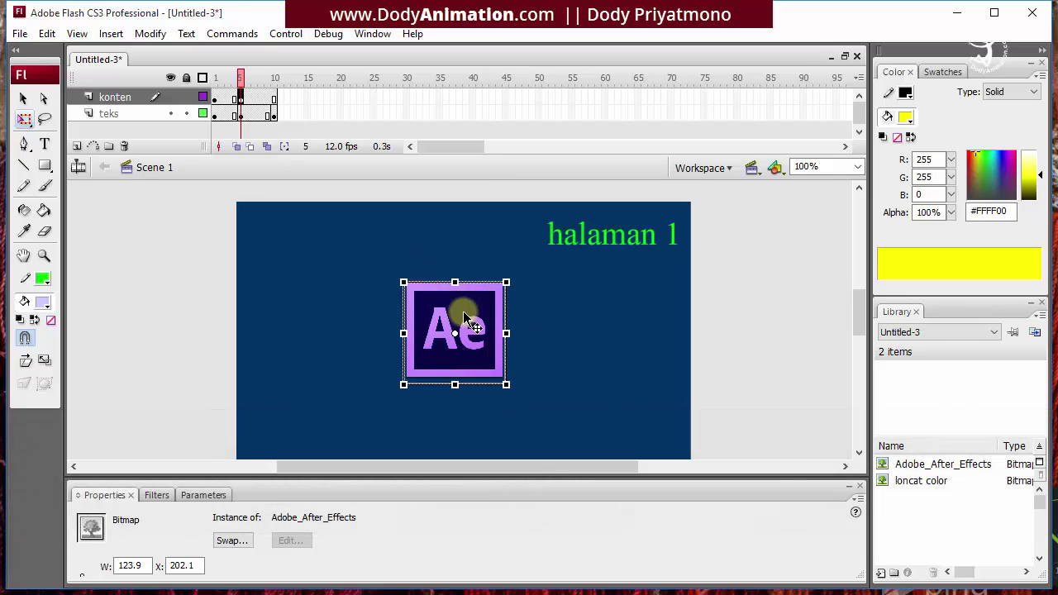
- Convert frame 10 of the "konten" layer to a blank keyframe
{"action": "left_click", "coordinate": [273, 98]}
{"action": "left_click", "coordinate": [272, 97]}
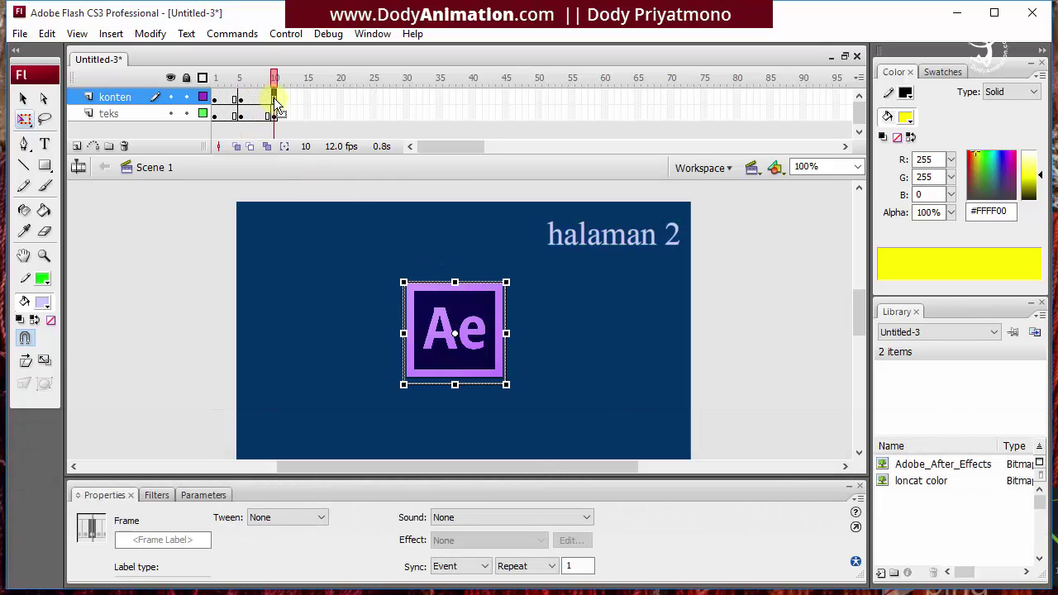
{"action": "right_click", "coordinate": [273, 101]}
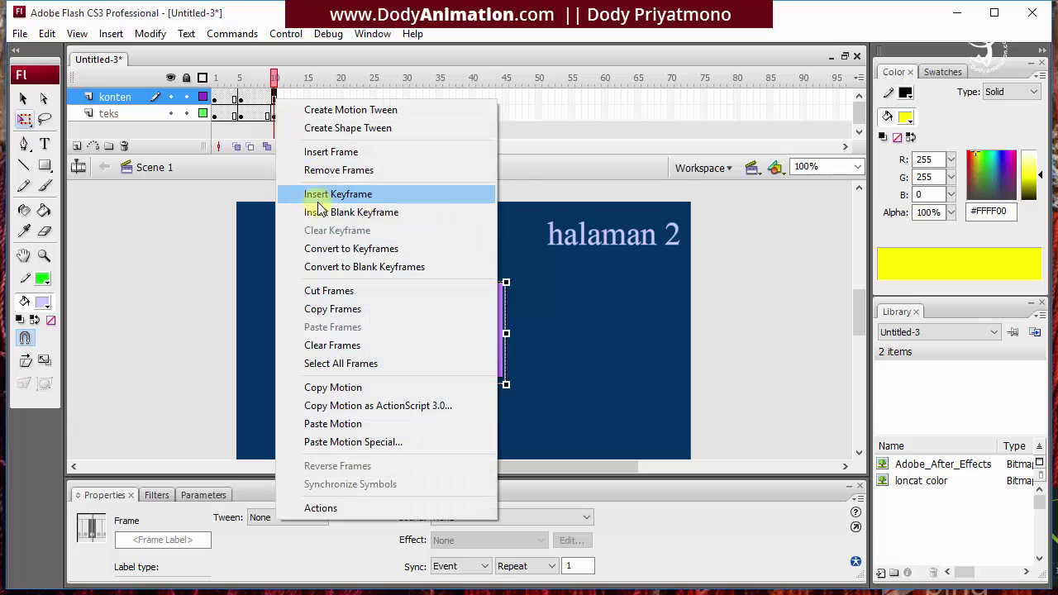
{"action": "left_click", "coordinate": [343, 269]}
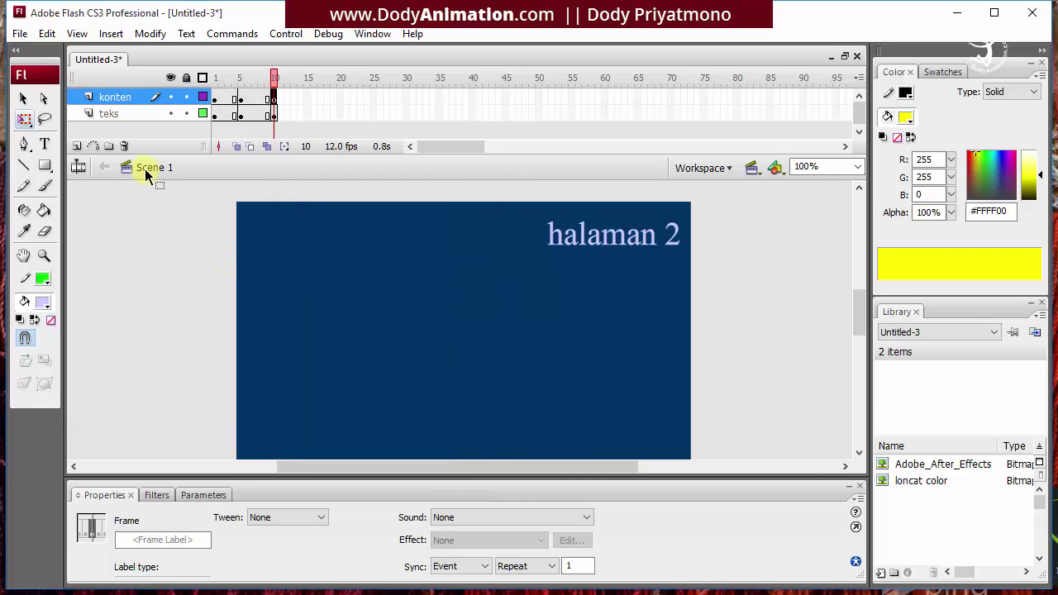
- Import the Adobe_Illustrator_Icon_CS6 image onto the stage at frame 10, shrink it to a small icon near the centre and deselect it
{"action": "left_click", "coordinate": [19, 33]}
{"action": "mouse_move", "coordinate": [66, 320]}
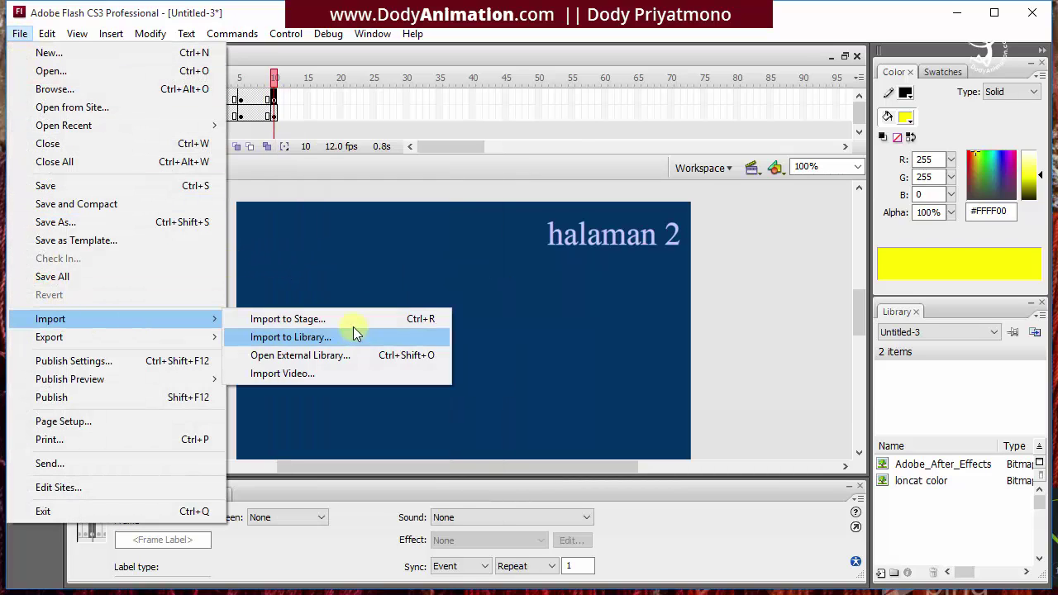
{"action": "left_click", "coordinate": [355, 332]}
{"action": "mouse_move", "coordinate": [741, 173]}
{"action": "left_mouse_down"}
{"action": "mouse_move", "coordinate": [738, 210]}
{"action": "mouse_move", "coordinate": [739, 186]}
{"action": "left_mouse_up"}
{"action": "left_click", "coordinate": [682, 213]}
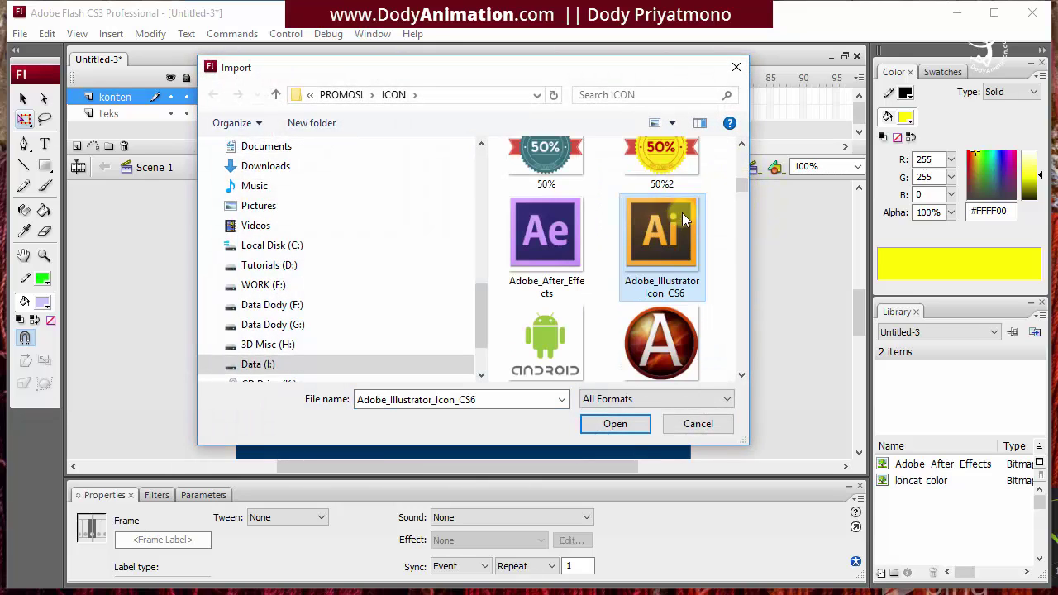
{"action": "left_click", "coordinate": [630, 418]}
{"action": "left_click_drag", "start_coordinate": [657, 202], "coordinate": [476, 313]}
{"action": "left_click", "coordinate": [24, 98]}
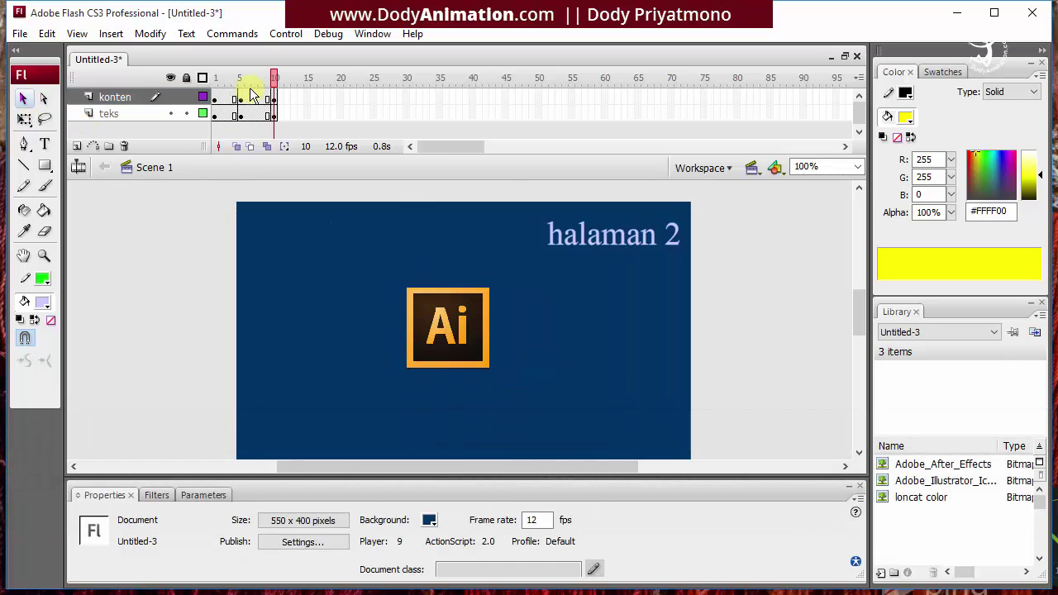
- Return to frame 1 and add a new layer named "tombol" above the "konten" layer
{"action": "left_click_drag", "start_coordinate": [285, 87], "coordinate": [217, 83]}
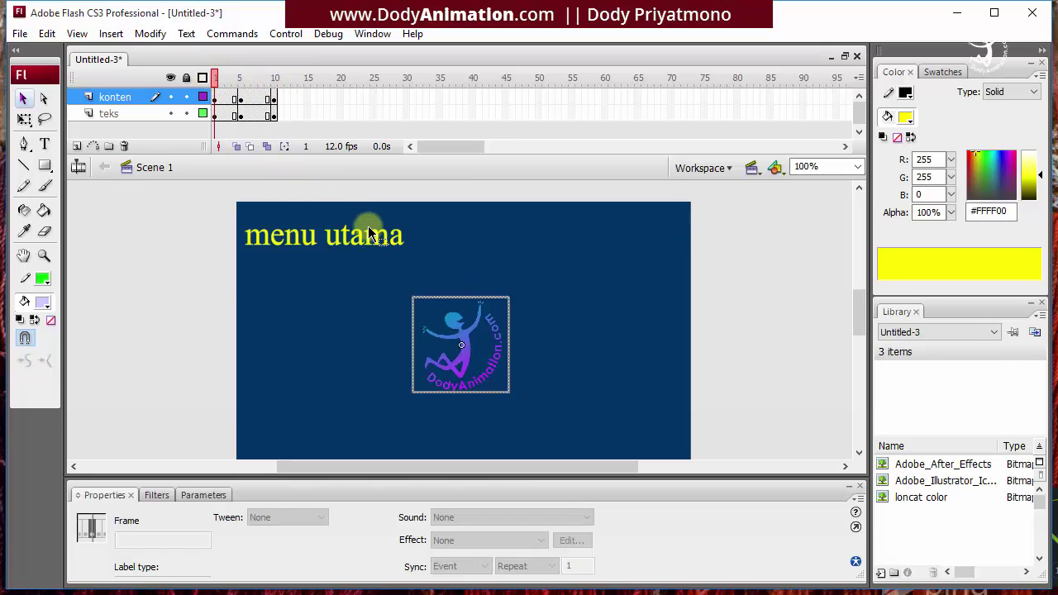
{"action": "left_click", "coordinate": [212, 284]}
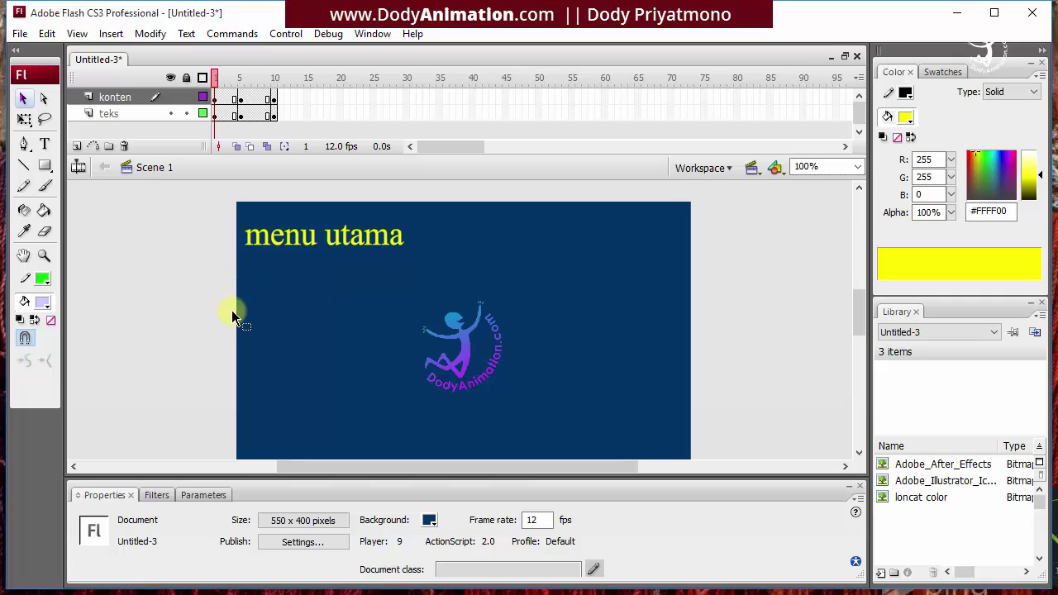
{"action": "left_click", "coordinate": [76, 145]}
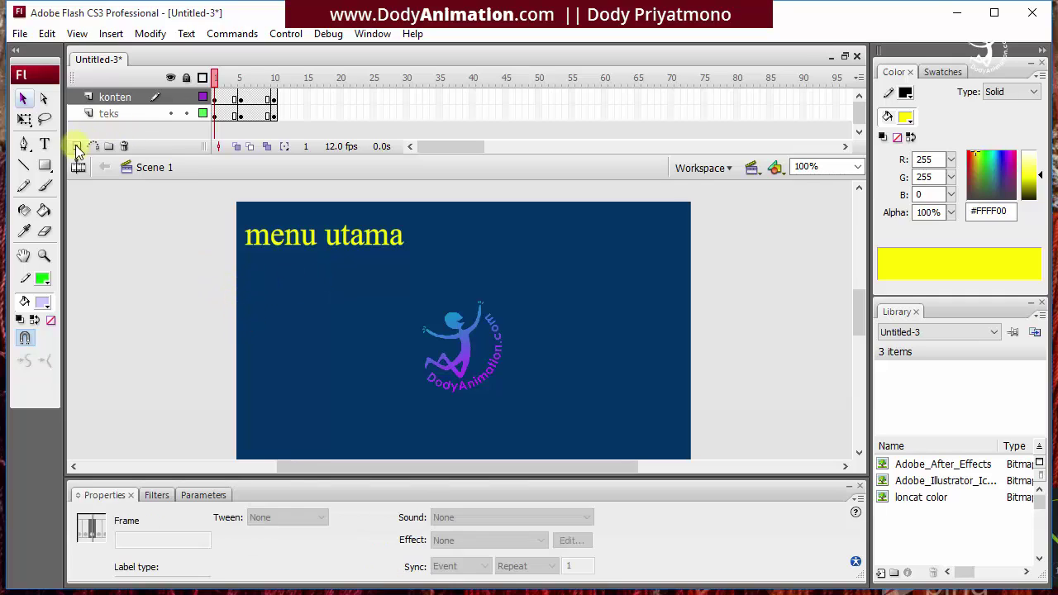
{"action": "double_click", "coordinate": [116, 96]}
{"action": "type", "text": "t"}
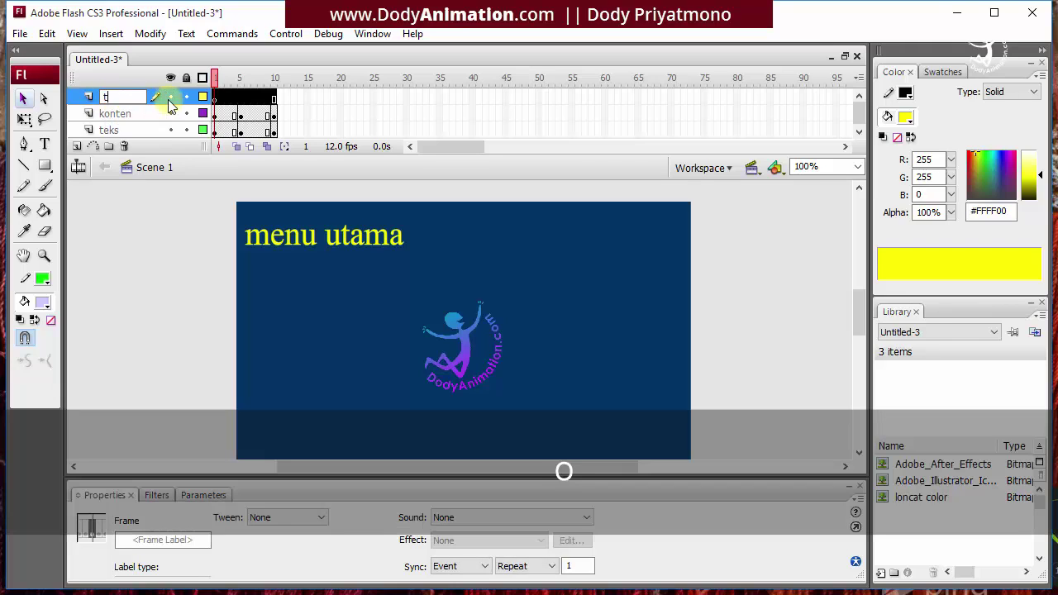
{"action": "type", "text": "ombol"}
{"action": "key", "text": "Return"}
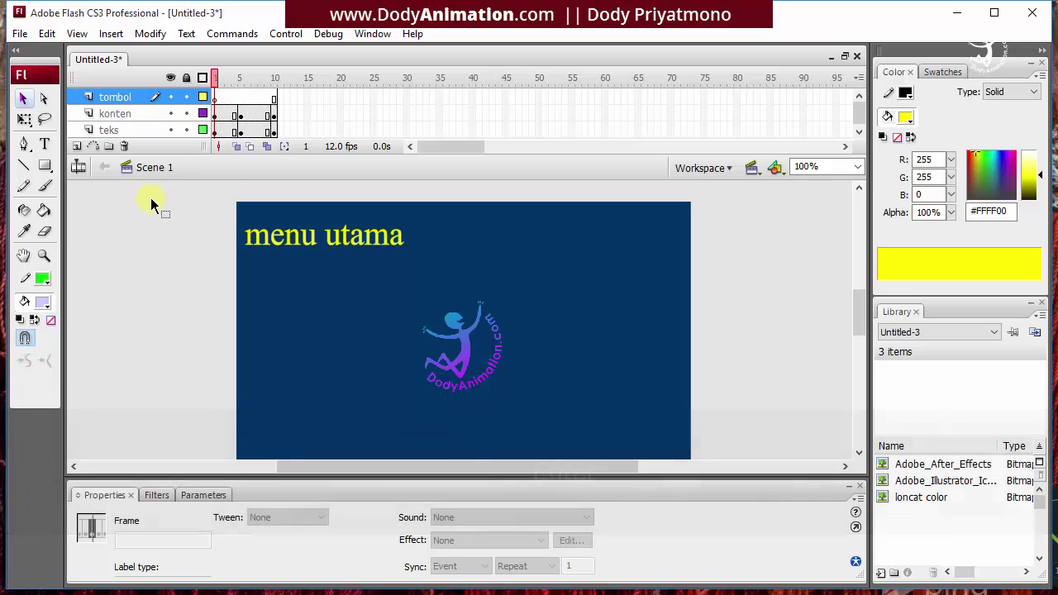
- Select the logo and the "menu utama" title in turn to check which layers hold them, leaving nothing selected
{"action": "left_click", "coordinate": [453, 342]}
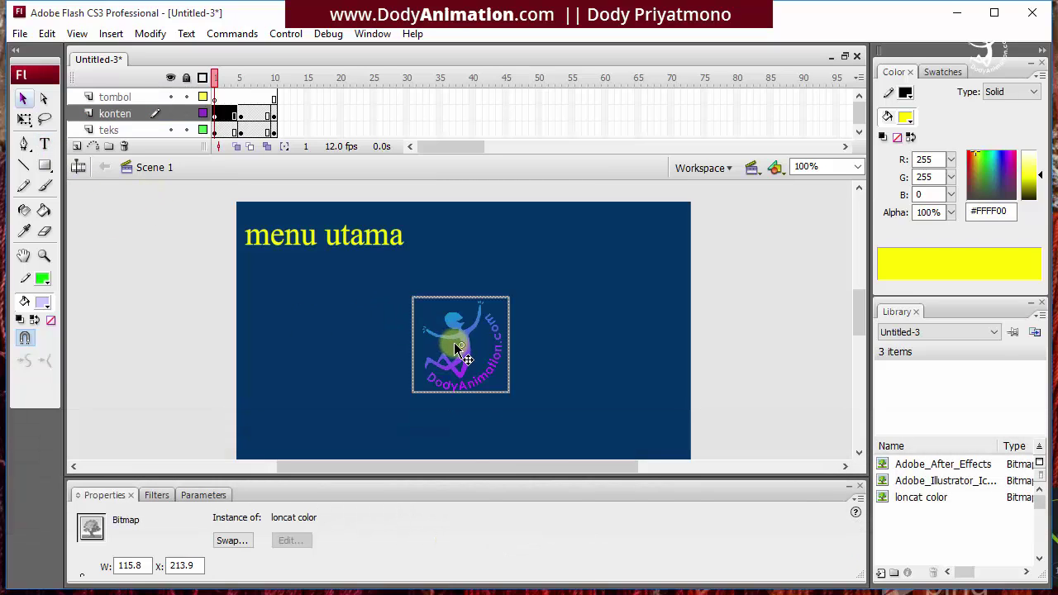
{"action": "left_click", "coordinate": [382, 249]}
{"action": "left_click", "coordinate": [189, 281]}
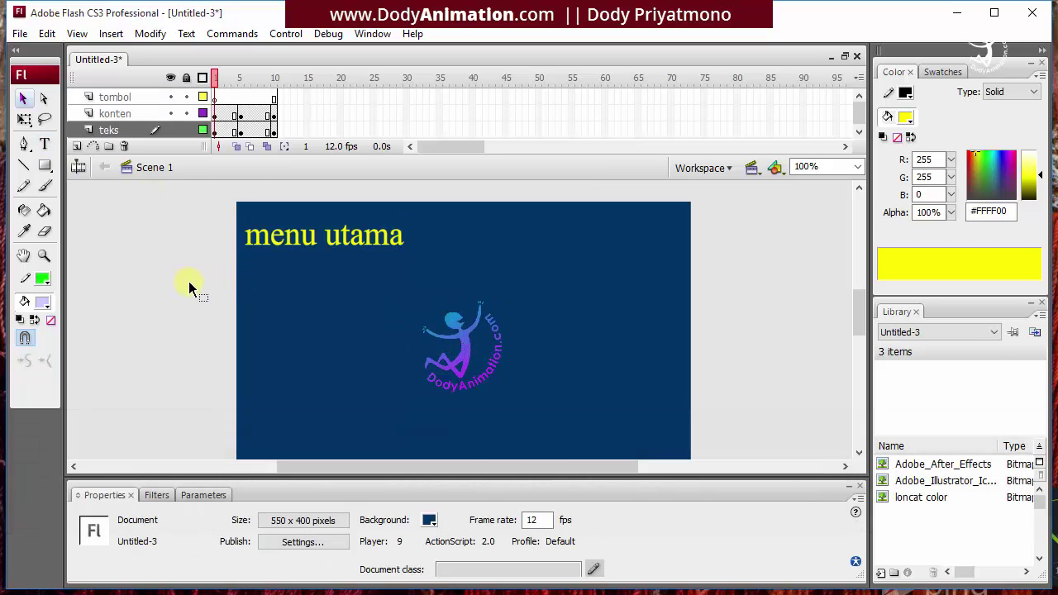
{"action": "left_click", "coordinate": [47, 167]}
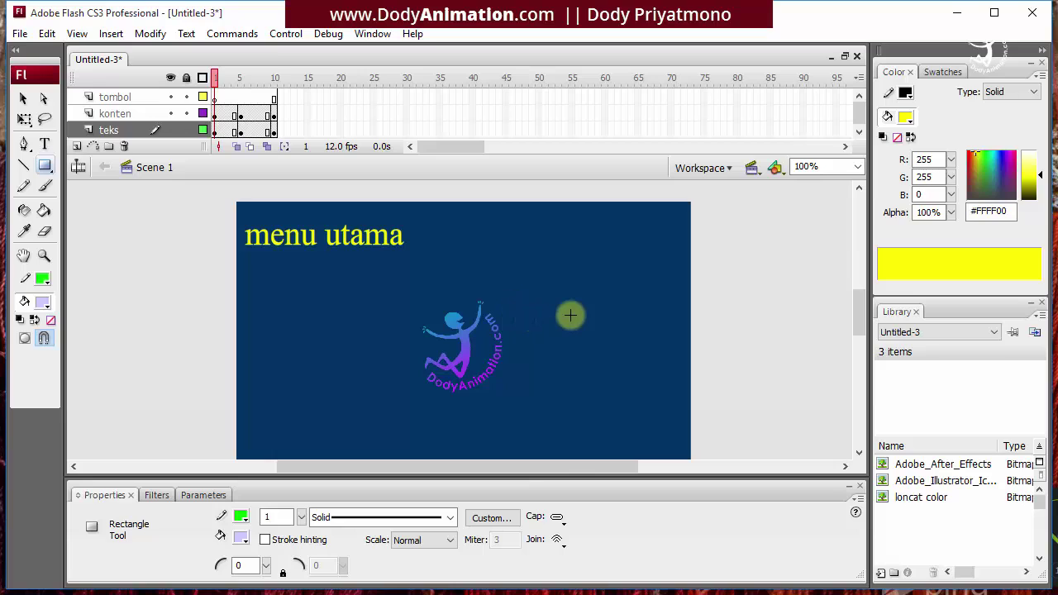
{"action": "left_click_drag", "start_coordinate": [560, 270], "coordinate": [668, 296]}
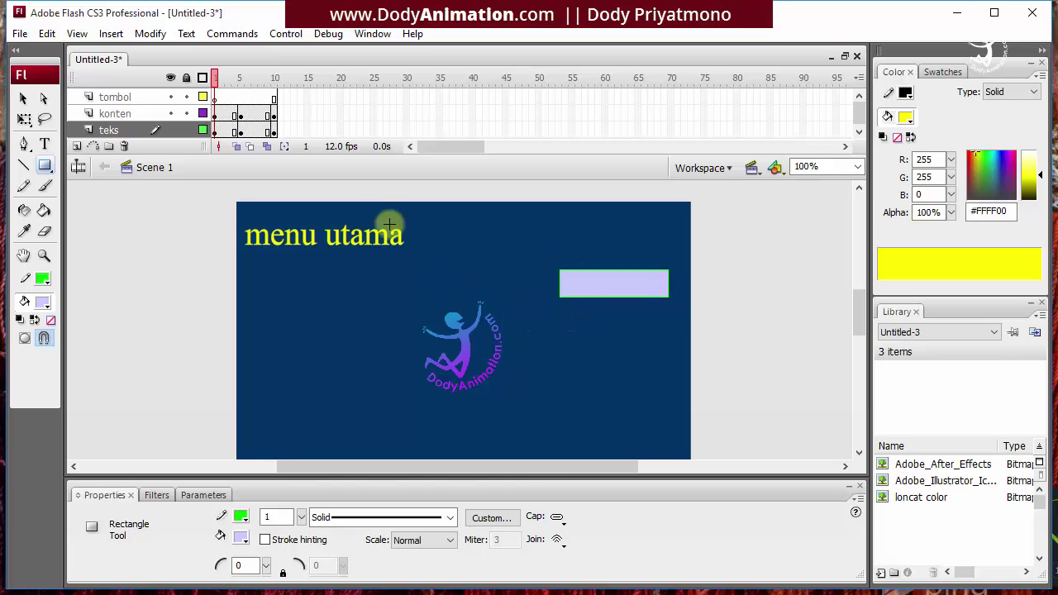
{"action": "key", "text": "ctrl+z"}
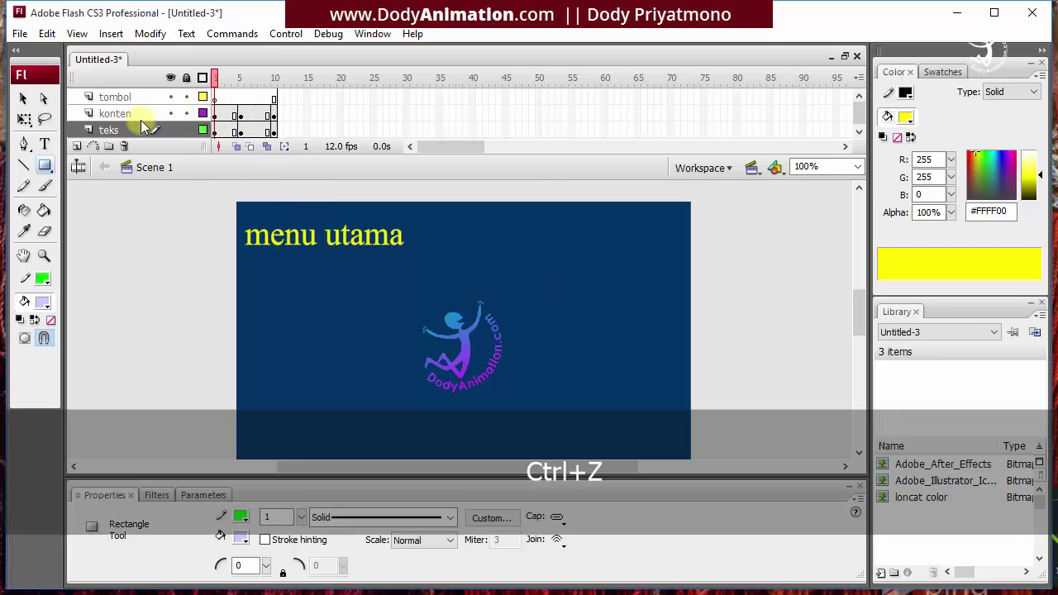
- On the "tombol" layer, draw three stacked rectangles to the right of the logo with red fill #FF0000 and no stroke
{"action": "left_click", "coordinate": [120, 98]}
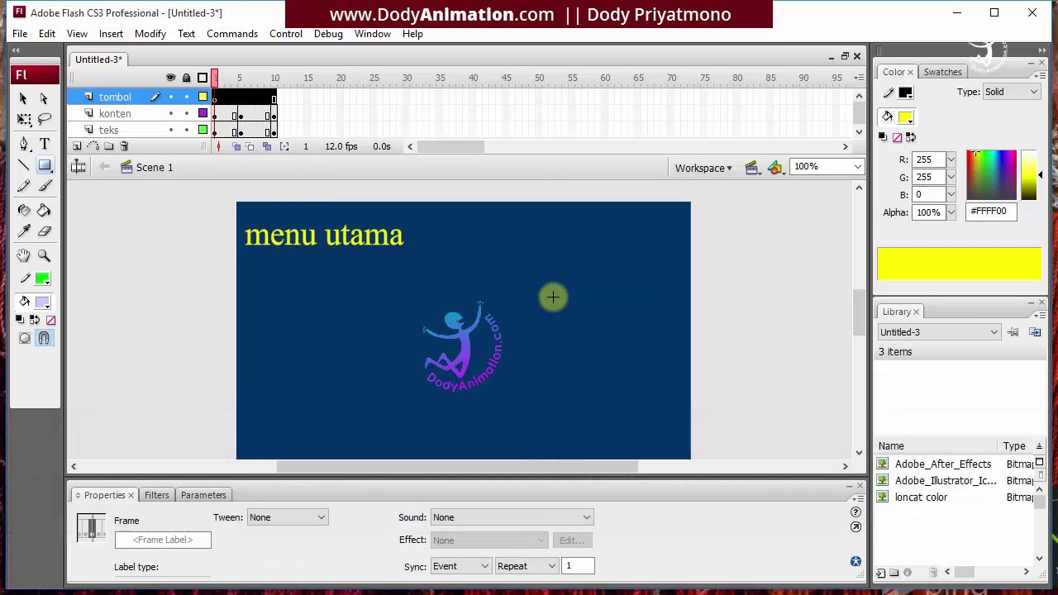
{"action": "left_click", "coordinate": [43, 281]}
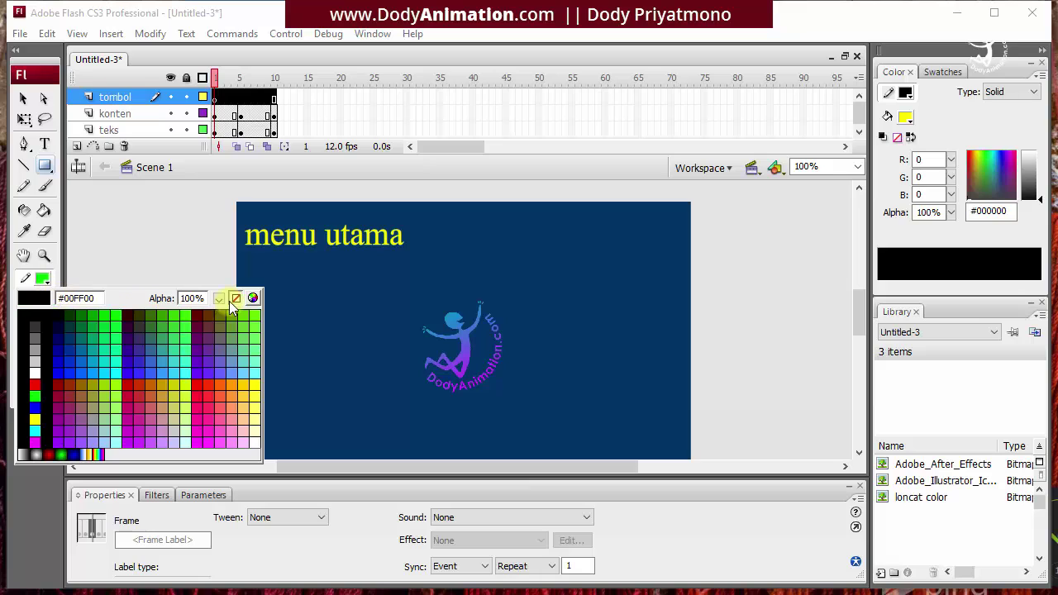
{"action": "left_click", "coordinate": [235, 299]}
{"action": "left_click", "coordinate": [43, 301]}
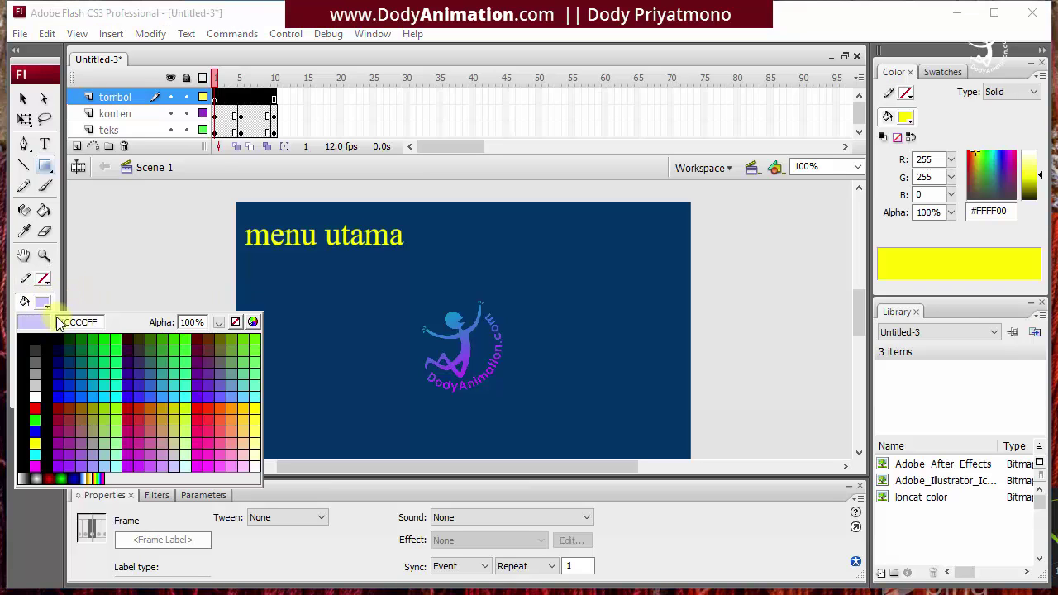
{"action": "left_click", "coordinate": [197, 406]}
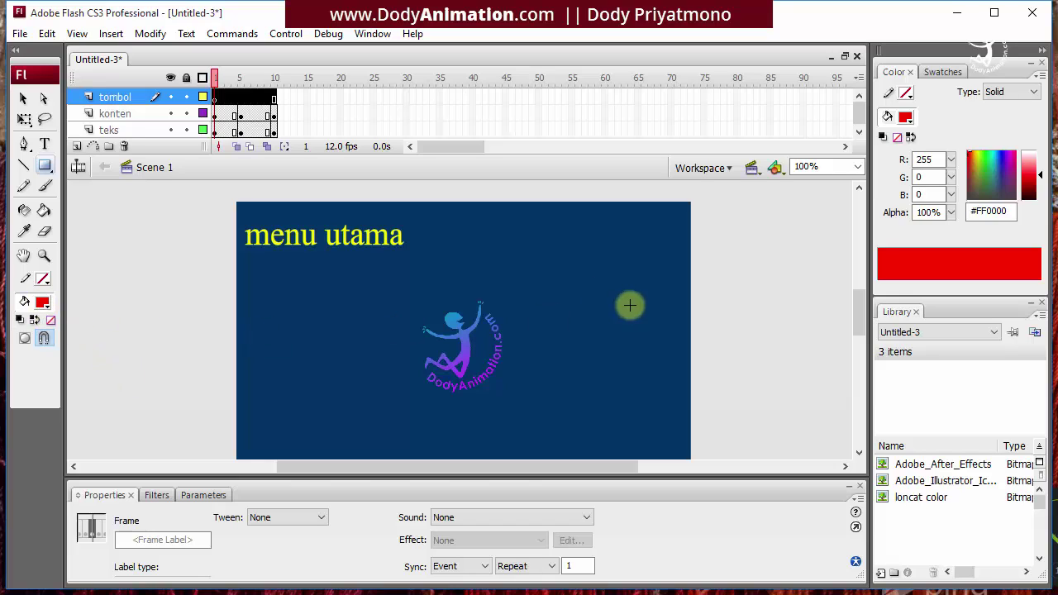
{"action": "left_click_drag", "start_coordinate": [572, 276], "coordinate": [660, 301]}
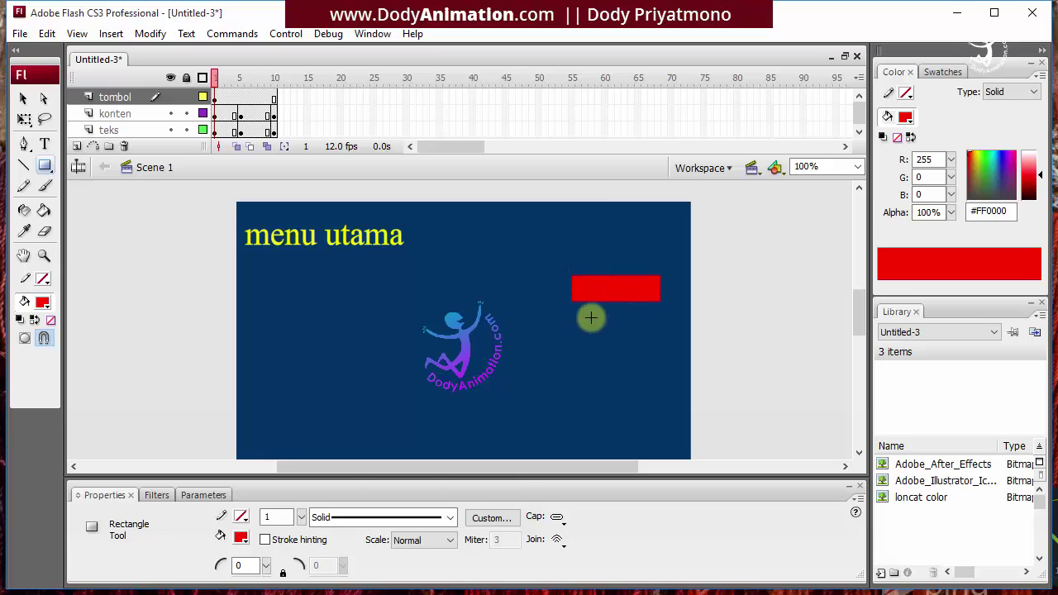
{"action": "left_click_drag", "start_coordinate": [575, 316], "coordinate": [660, 339]}
{"action": "left_click_drag", "start_coordinate": [574, 359], "coordinate": [658, 382]}
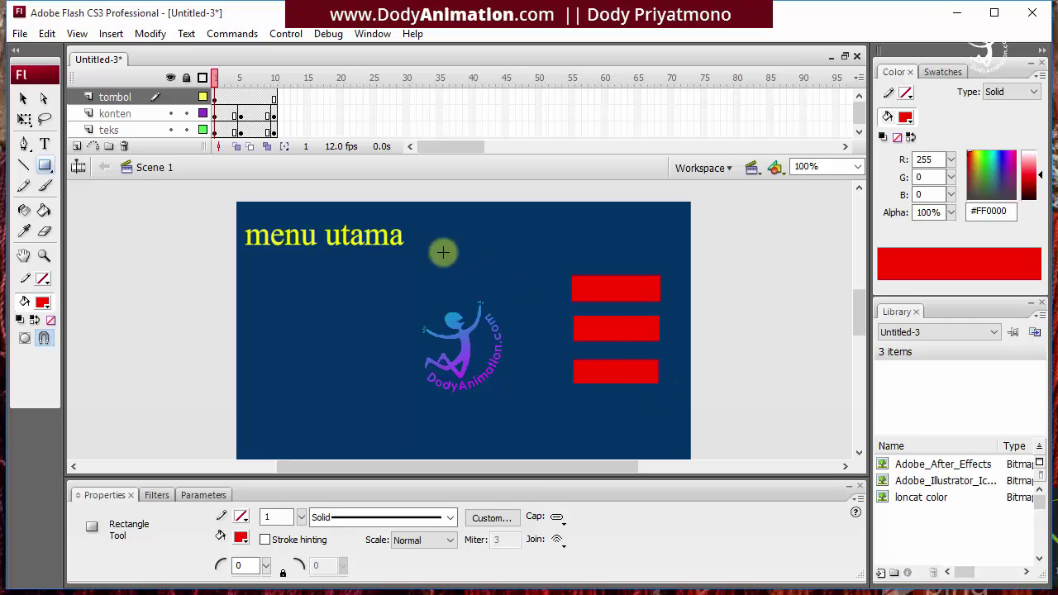
{"action": "left_click", "coordinate": [20, 98]}
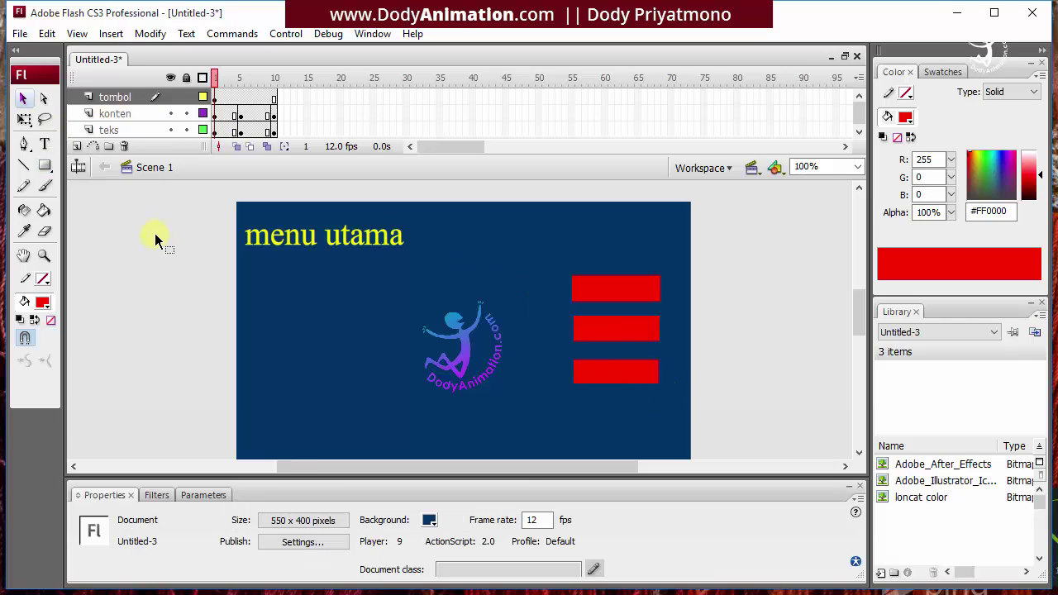
- Add a white text label above the red rectangles, entering "ke menu utama" and replacing it with "home"
{"action": "left_click", "coordinate": [44, 144]}
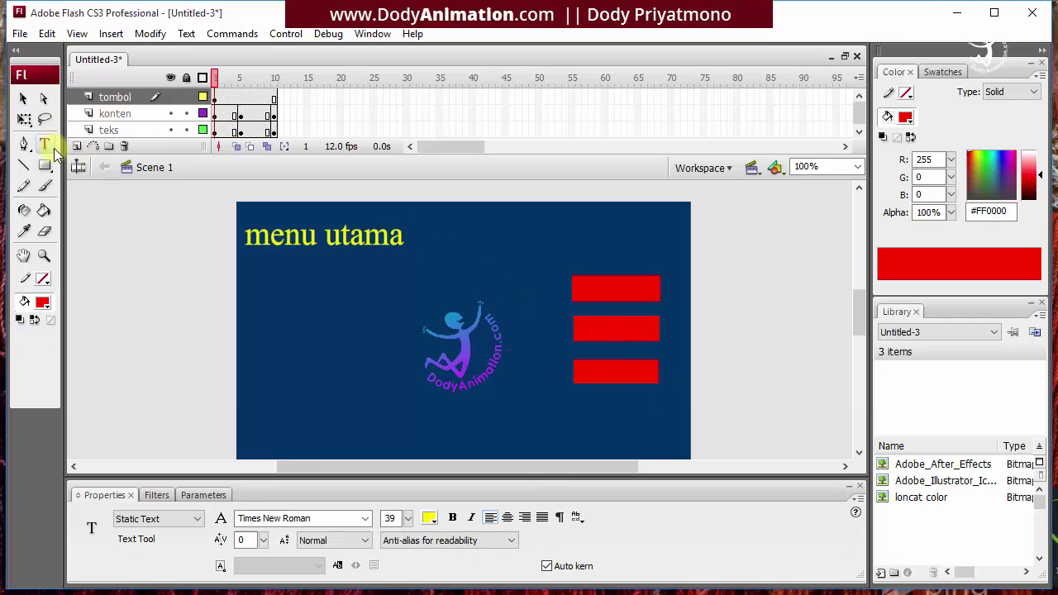
{"action": "left_click", "coordinate": [43, 302]}
{"action": "left_click", "coordinate": [34, 397]}
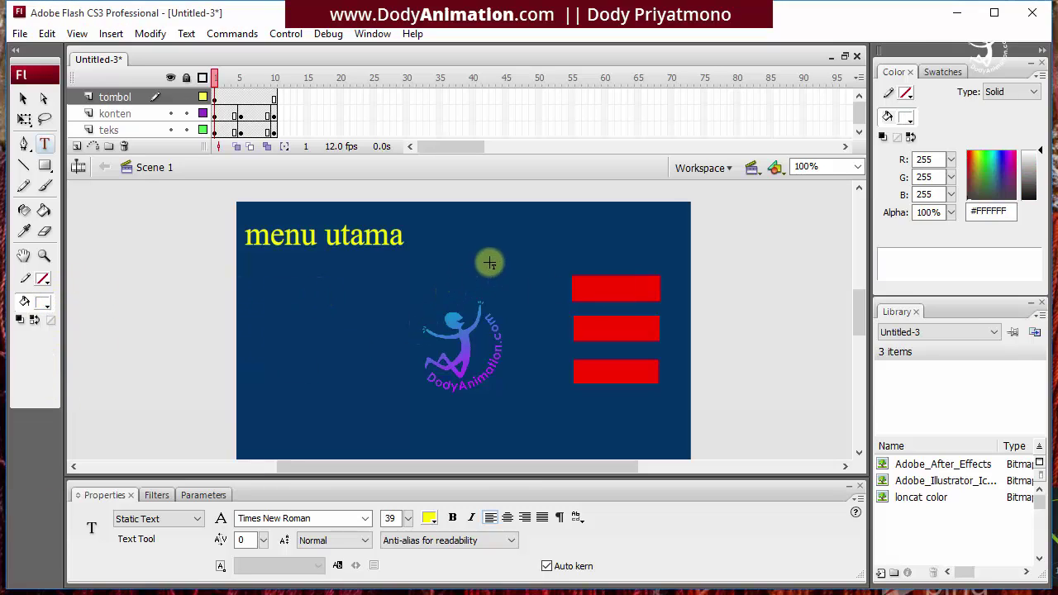
{"action": "left_click", "coordinate": [505, 241]}
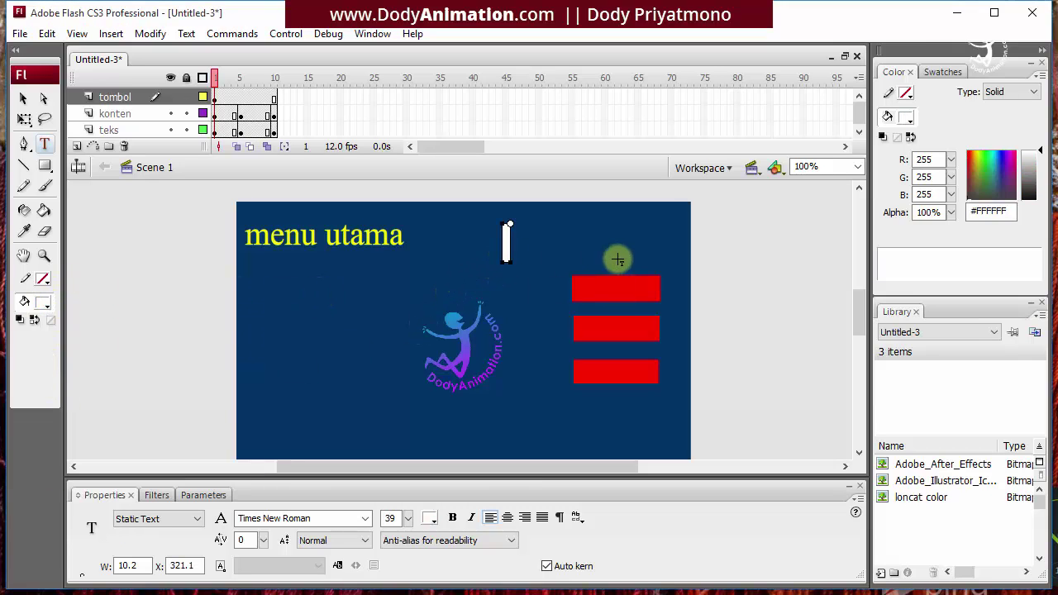
{"action": "type", "text": "ke men"}
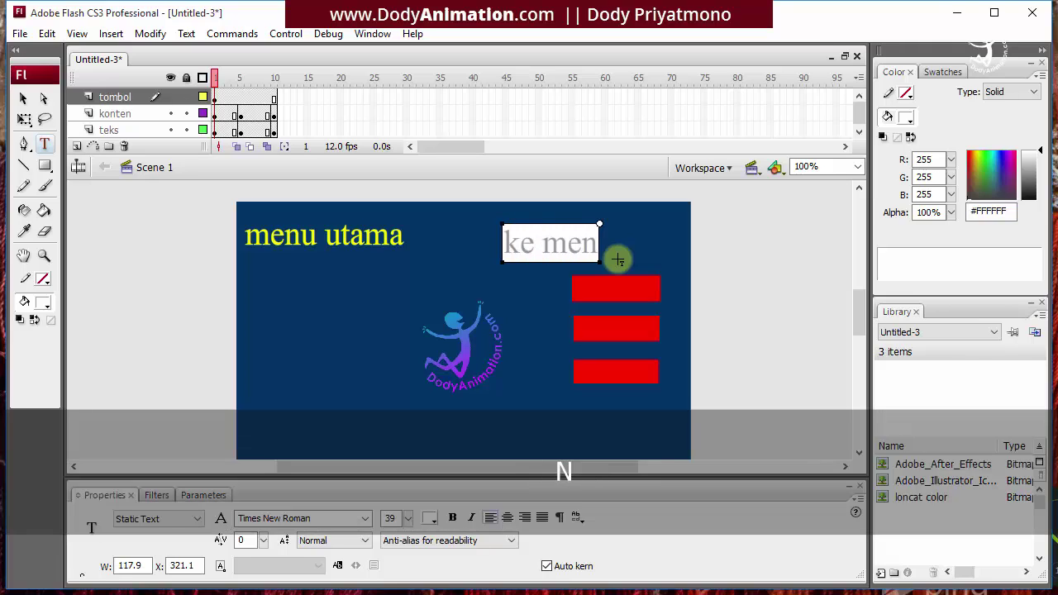
{"action": "type", "text": "u utama"}
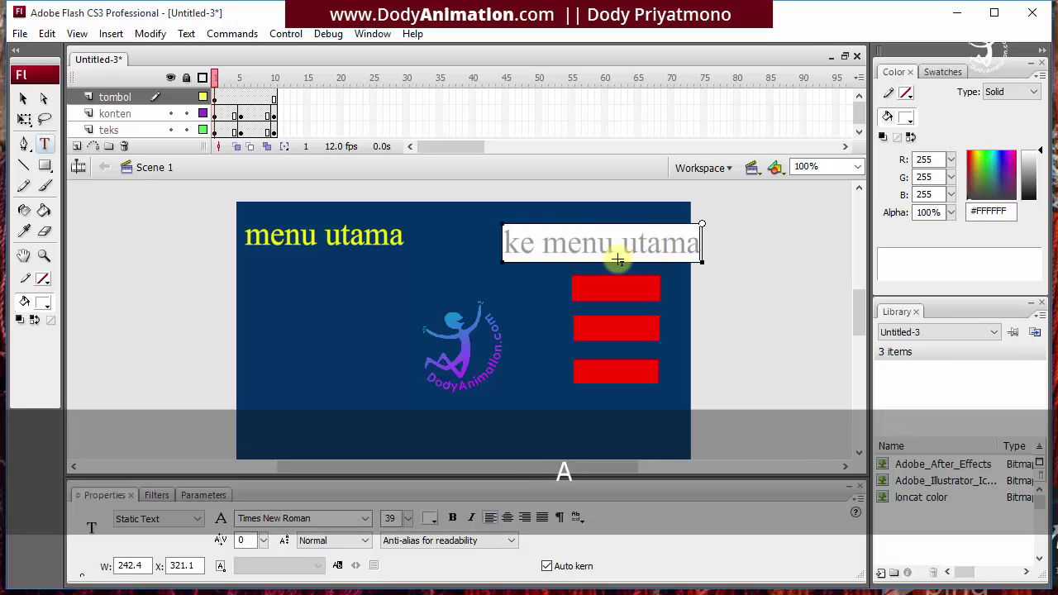
{"action": "left_click_drag", "start_coordinate": [510, 243], "coordinate": [763, 246]}
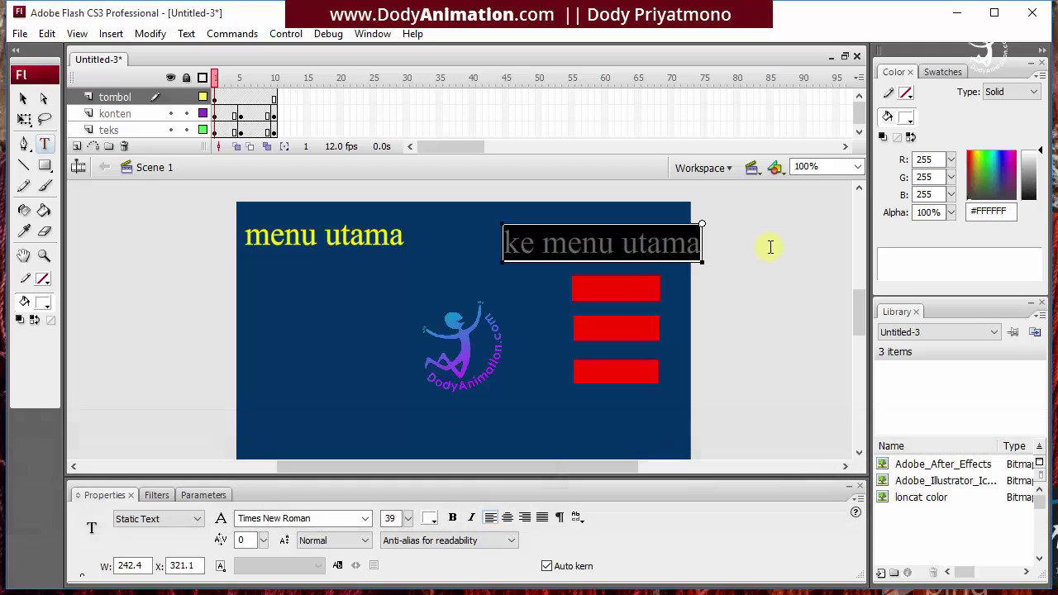
{"action": "type", "text": "home"}
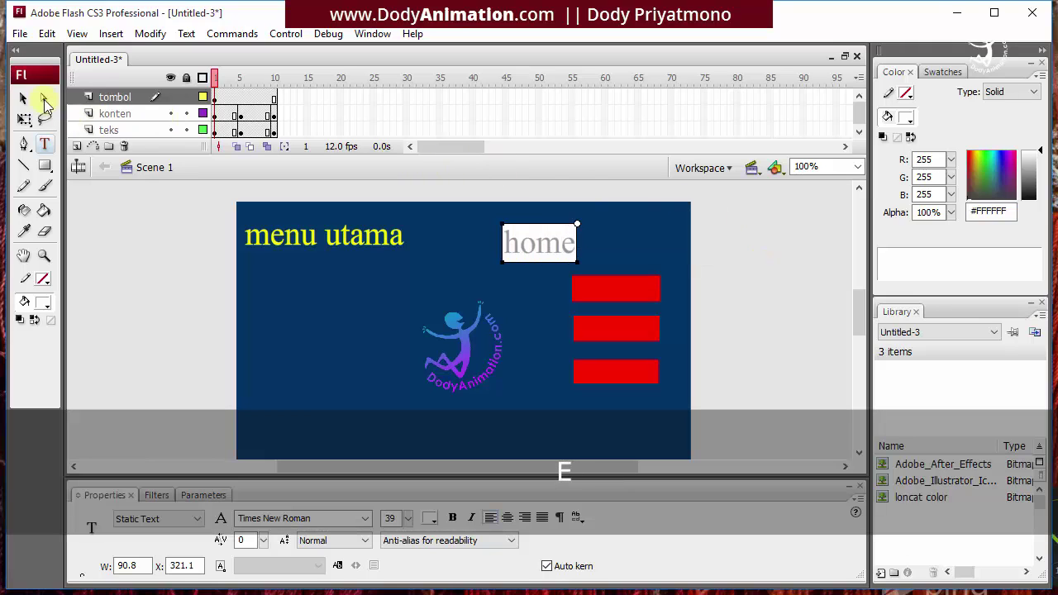
- Move the "home" label onto the uppermost red rectangle and set it to Open Sans at size 31
{"action": "left_click", "coordinate": [24, 98]}
{"action": "left_click_drag", "start_coordinate": [572, 258], "coordinate": [644, 303]}
{"action": "left_click_drag", "start_coordinate": [408, 523], "coordinate": [409, 529]}
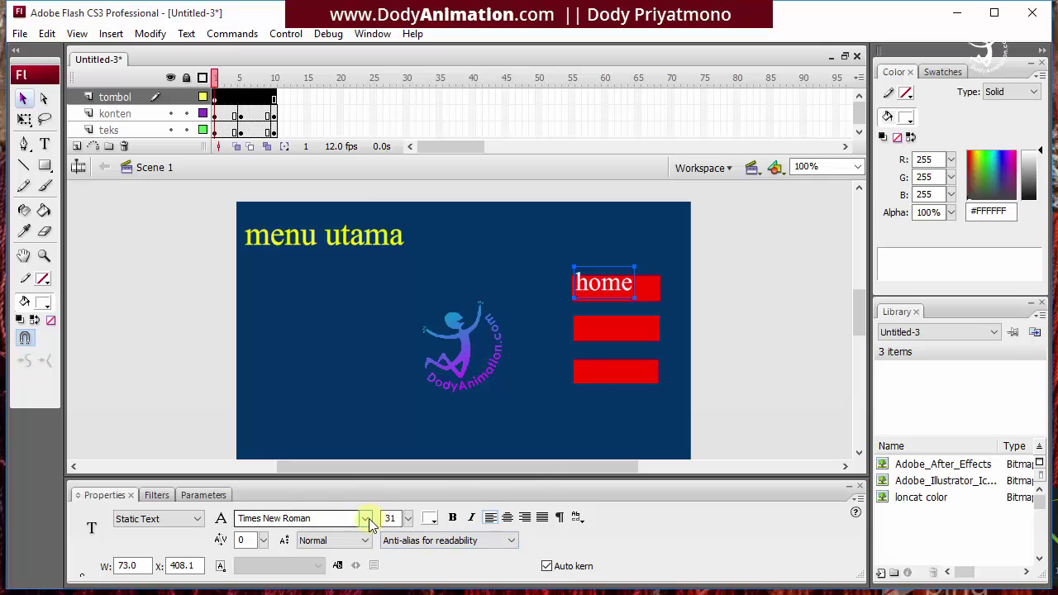
{"action": "left_click", "coordinate": [368, 519]}
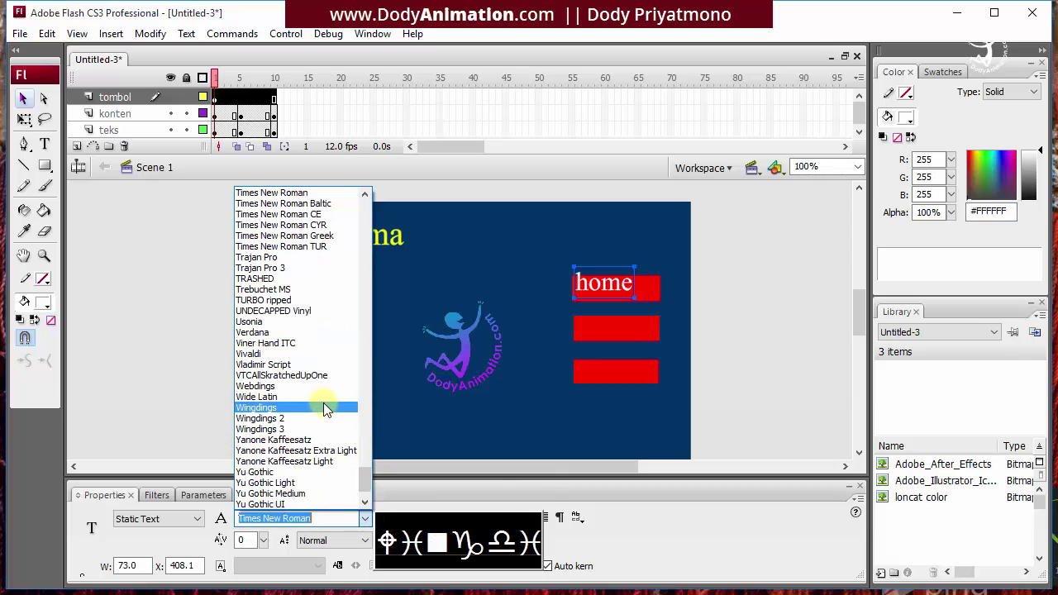
{"action": "type", "text": "o"}
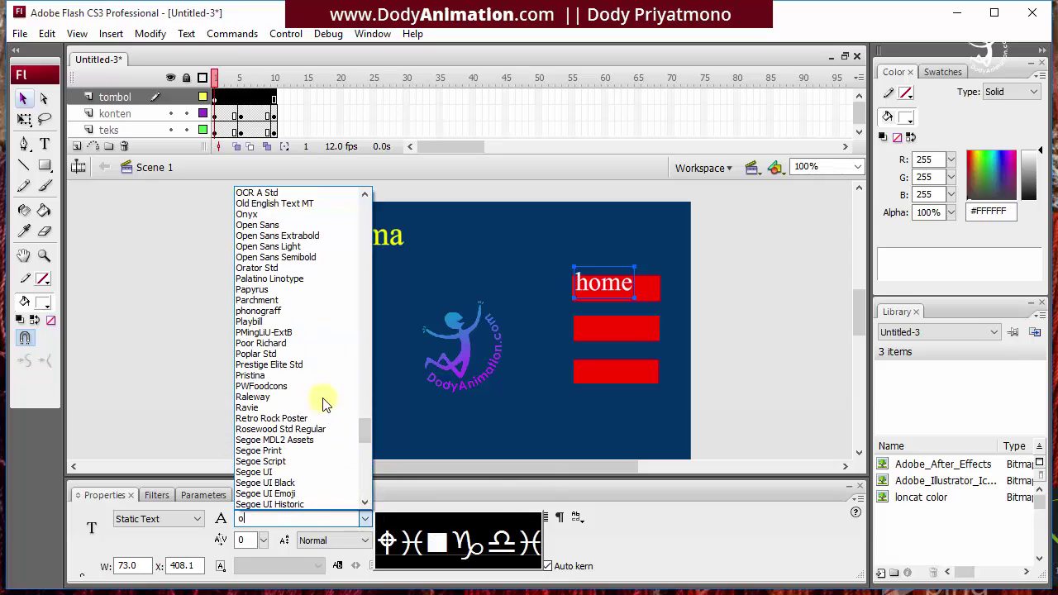
{"action": "left_click", "coordinate": [277, 226]}
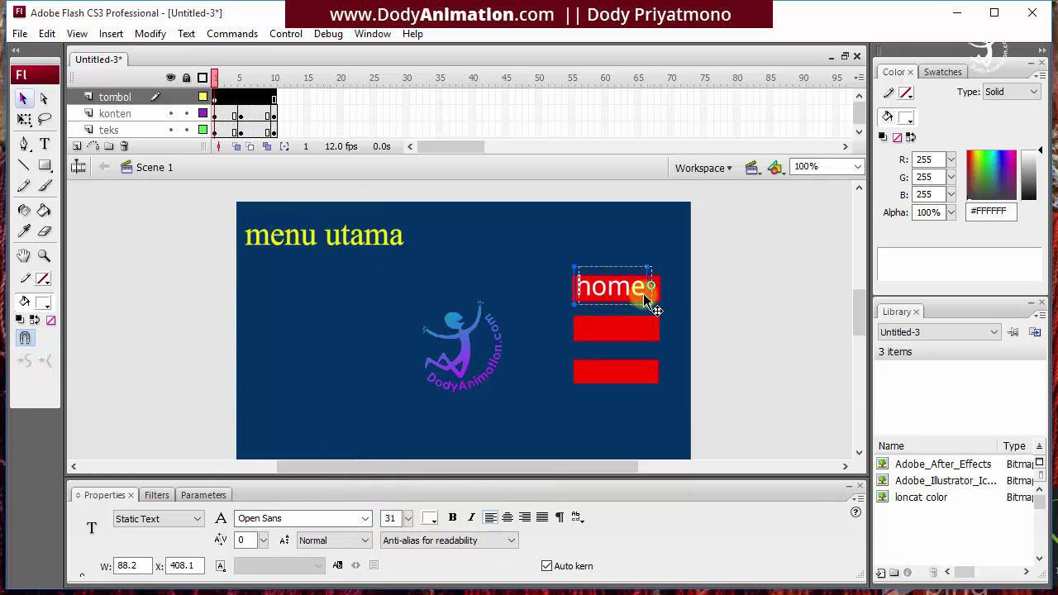
- Nudge the "home" label until it is centred on the uppermost red rectangle, and deselect it
{"action": "left_click_drag", "start_coordinate": [639, 291], "coordinate": [643, 298]}
{"action": "key", "text": "Left"}
{"action": "key", "text": "Left"}
{"action": "key", "text": "Left"}
{"action": "key", "text": "Left"}
{"action": "key", "text": "Left"}
{"action": "key", "text": "Left"}
{"action": "key", "text": "Left"}
{"action": "key", "text": "Left"}
{"action": "key", "text": "Left"}
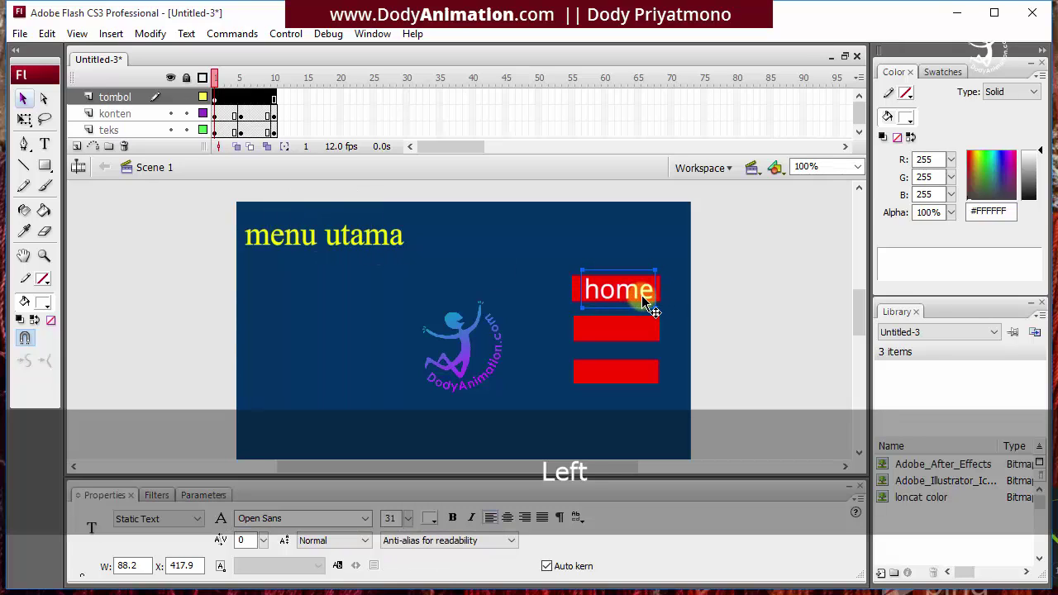
{"action": "key", "text": "Up"}
{"action": "key", "text": "Up"}
{"action": "left_click", "coordinate": [677, 303]}
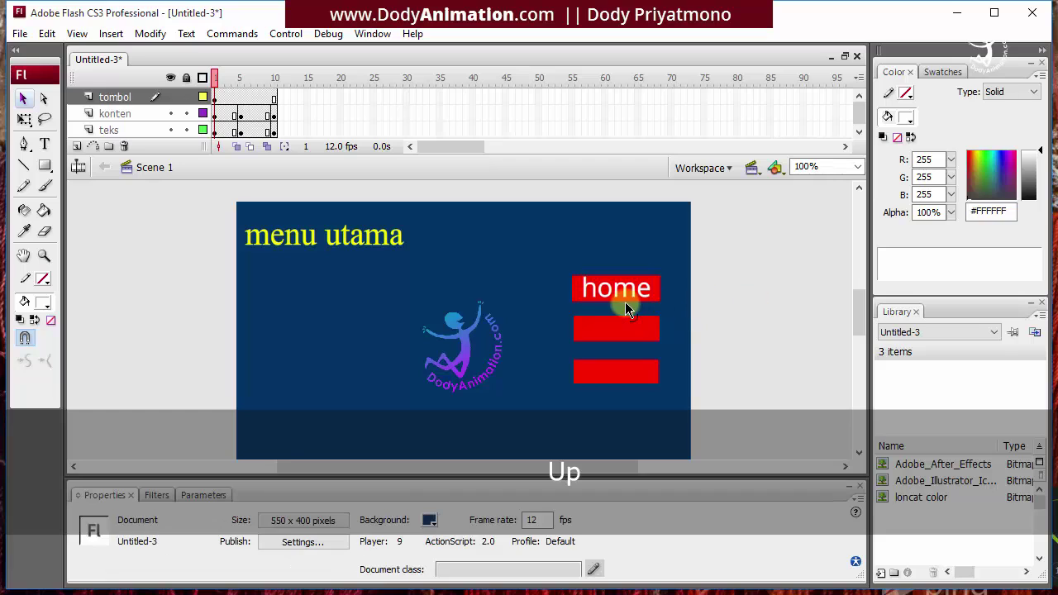
- Duplicate the "home" label onto the middle red rectangle, change its text to "1" and centre it there
{"action": "left_click", "coordinate": [626, 296]}
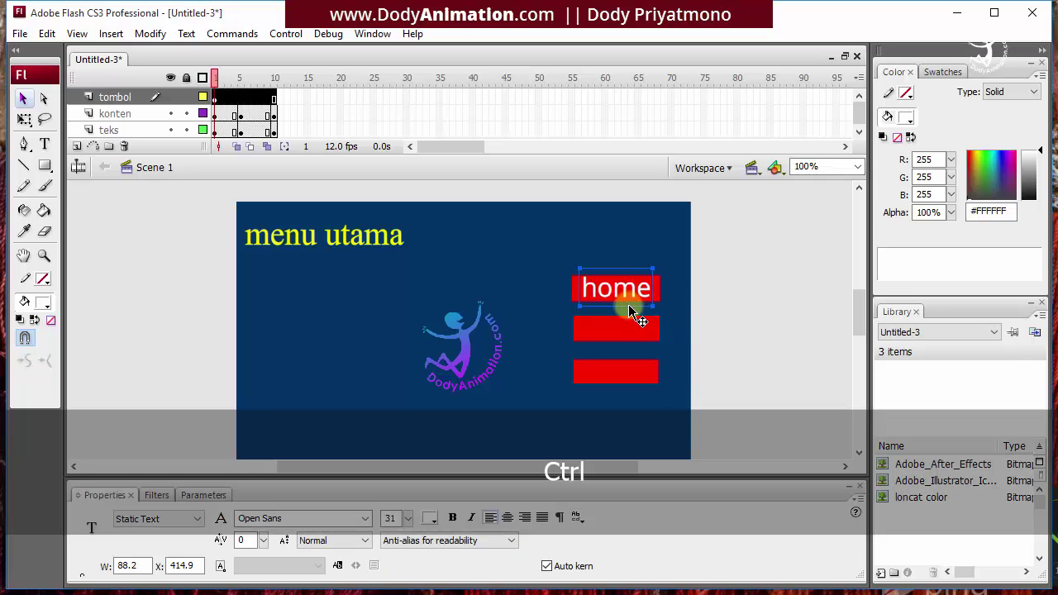
{"action": "left_click_drag", "start_coordinate": [624, 291], "coordinate": [676, 330]}
{"action": "double_click", "coordinate": [623, 330]}
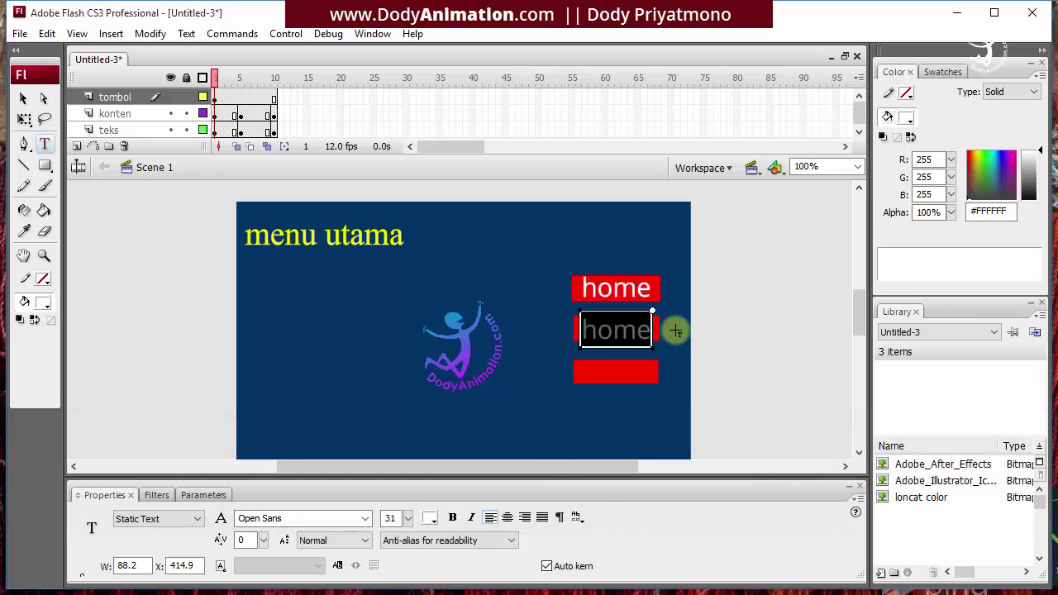
{"action": "type", "text": "1"}
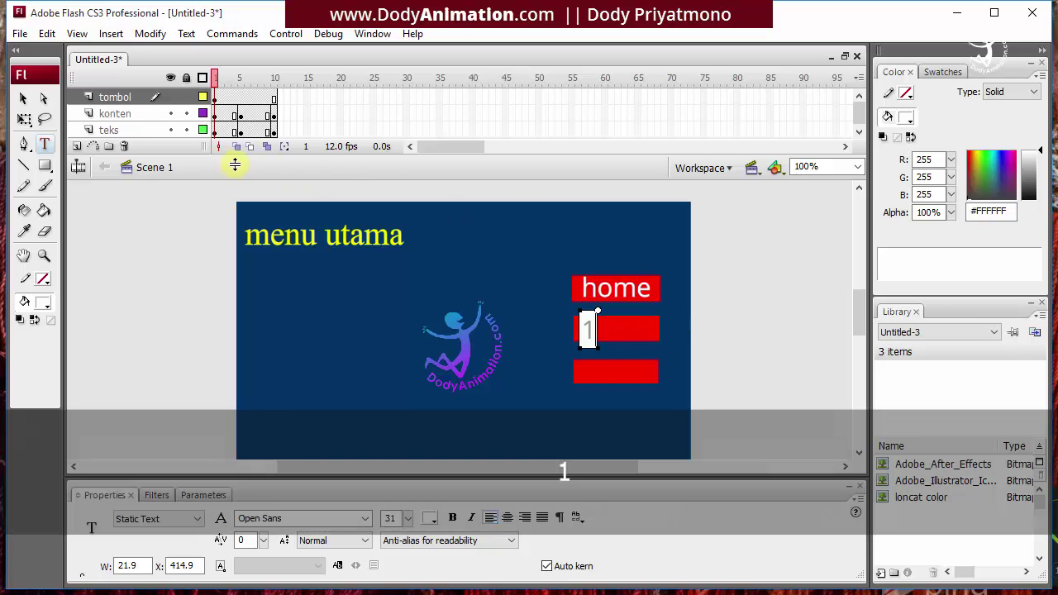
{"action": "left_click", "coordinate": [24, 98]}
{"action": "left_click", "coordinate": [586, 329]}
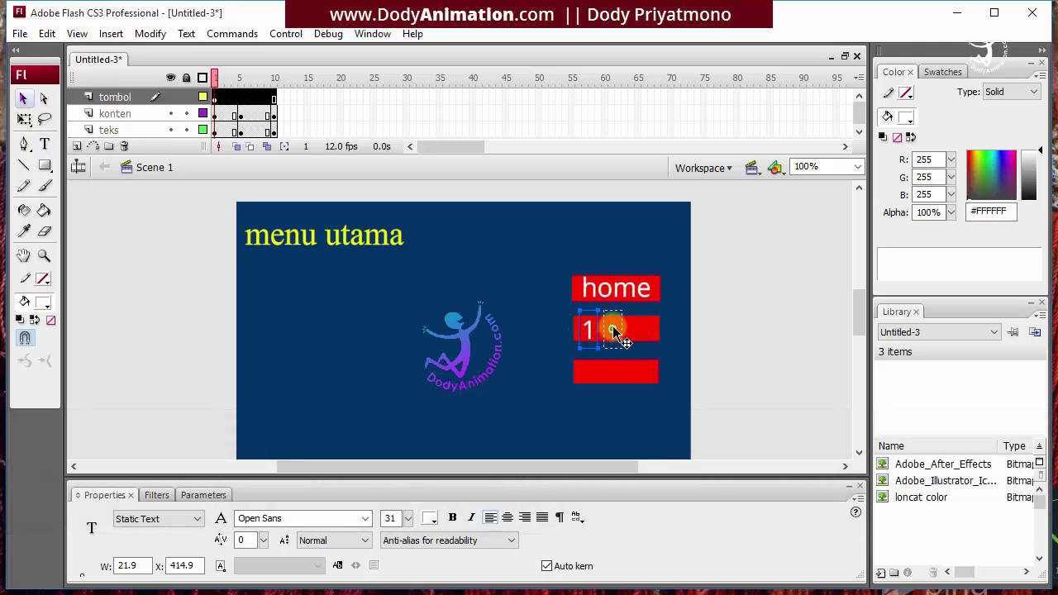
{"action": "left_click_drag", "start_coordinate": [614, 329], "coordinate": [619, 377]}
{"action": "key", "text": "Up"}
- Duplicate the "1" label onto the lowest red rectangle, change its text to "2" and deselect it
{"action": "left_click", "coordinate": [616, 328], "text": "alt"}
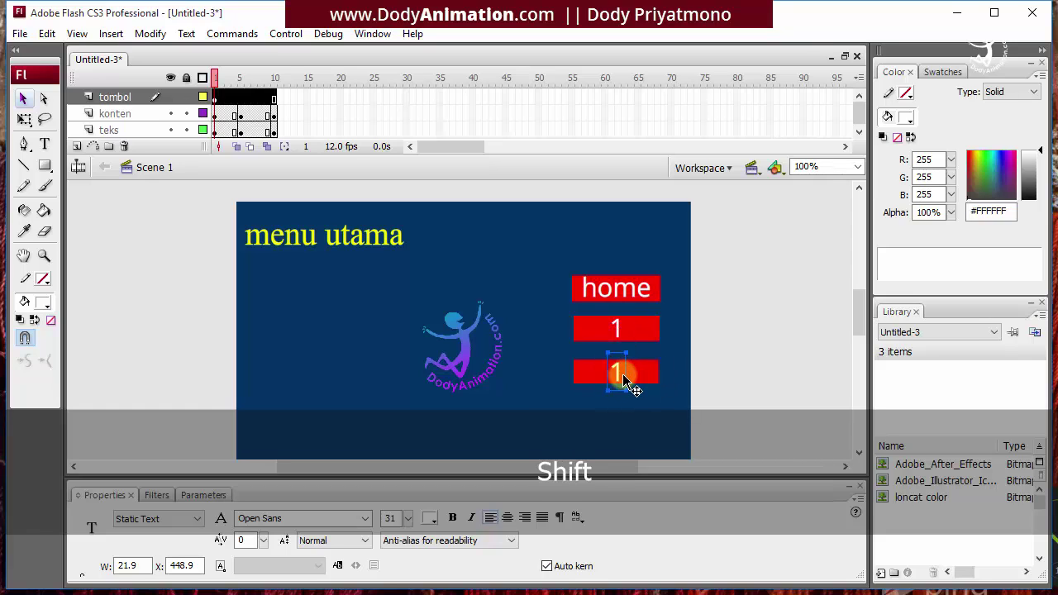
{"action": "double_click", "coordinate": [618, 372]}
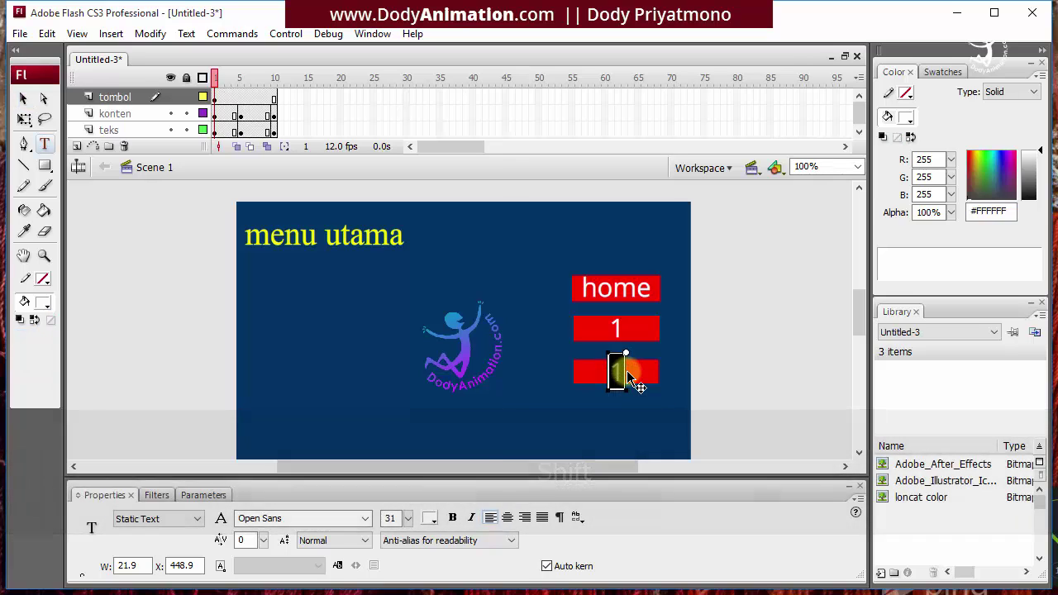
{"action": "type", "text": "2"}
{"action": "left_click", "coordinate": [23, 97]}
{"action": "left_click", "coordinate": [700, 336]}
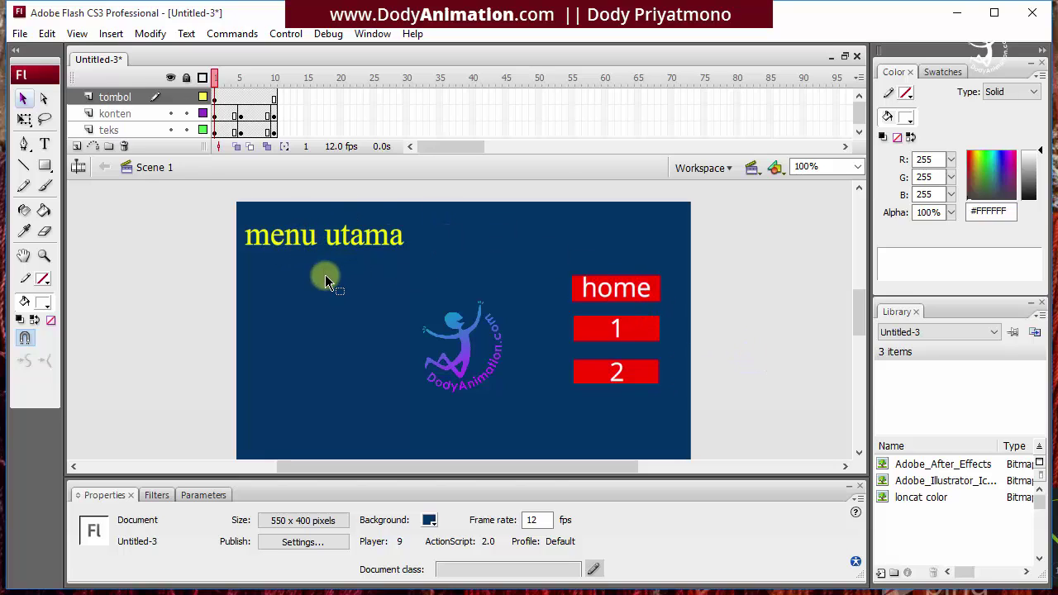
- Check frames 5, 10 and 1 in turn to match the "1", "2" and "home" buttons with their pages
{"action": "left_click", "coordinate": [617, 330]}
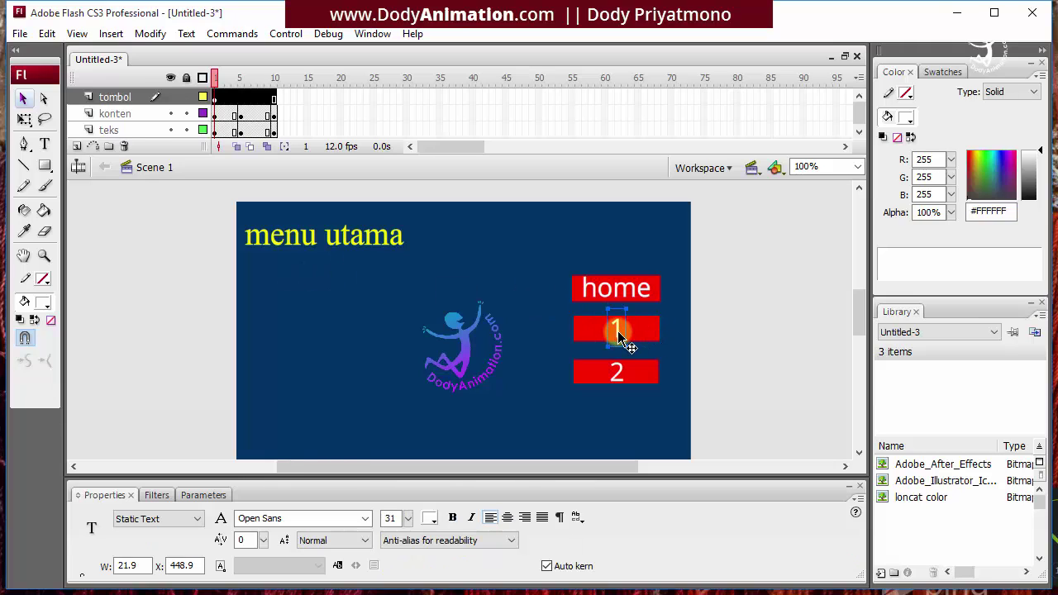
{"action": "left_click", "coordinate": [241, 78]}
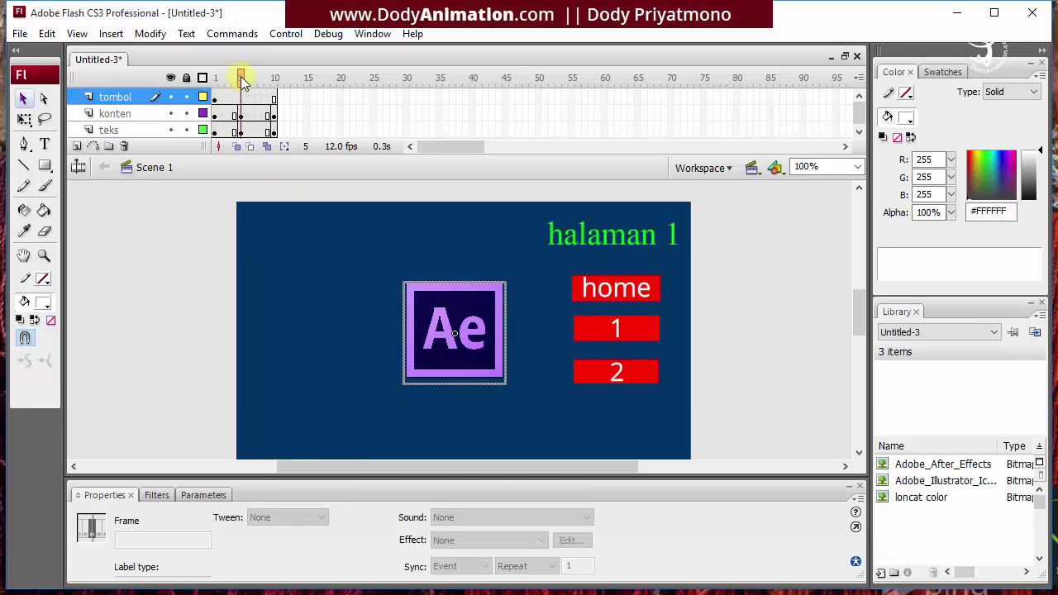
{"action": "left_click", "coordinate": [619, 371]}
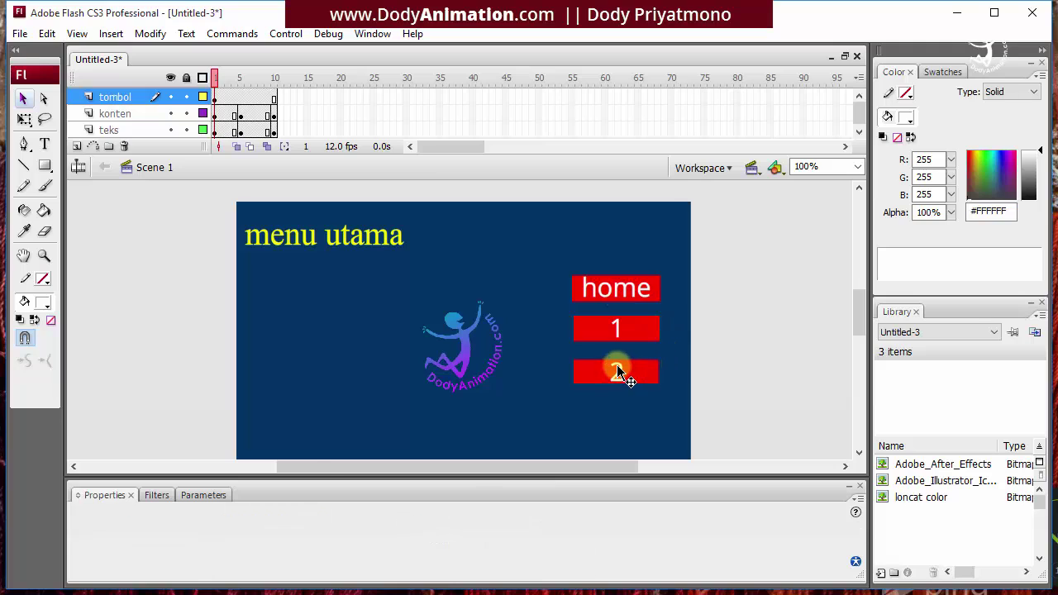
{"action": "left_click", "coordinate": [274, 77]}
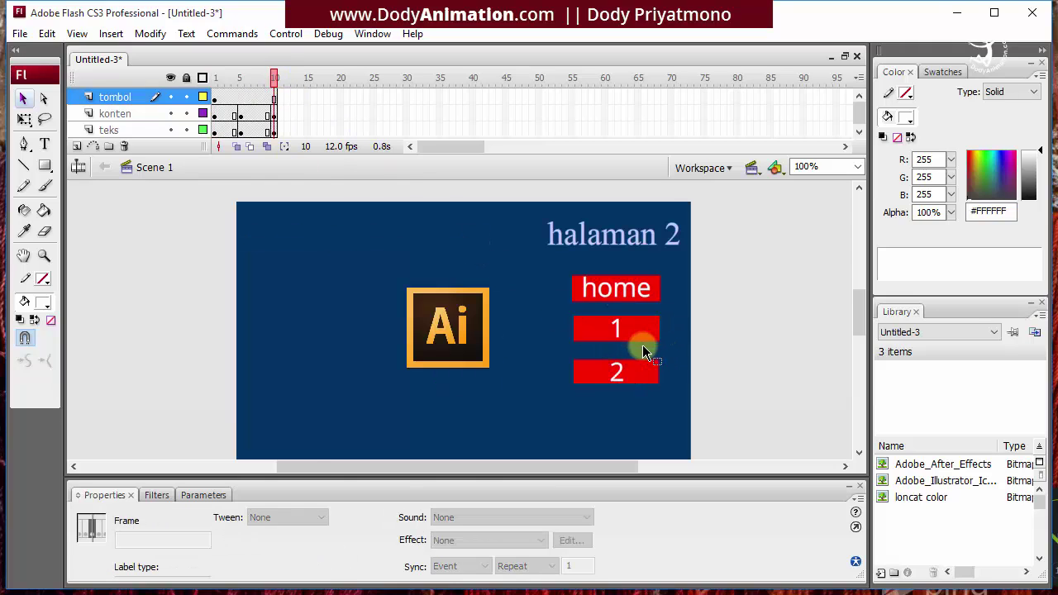
{"action": "left_click", "coordinate": [737, 359]}
{"action": "left_click", "coordinate": [597, 287]}
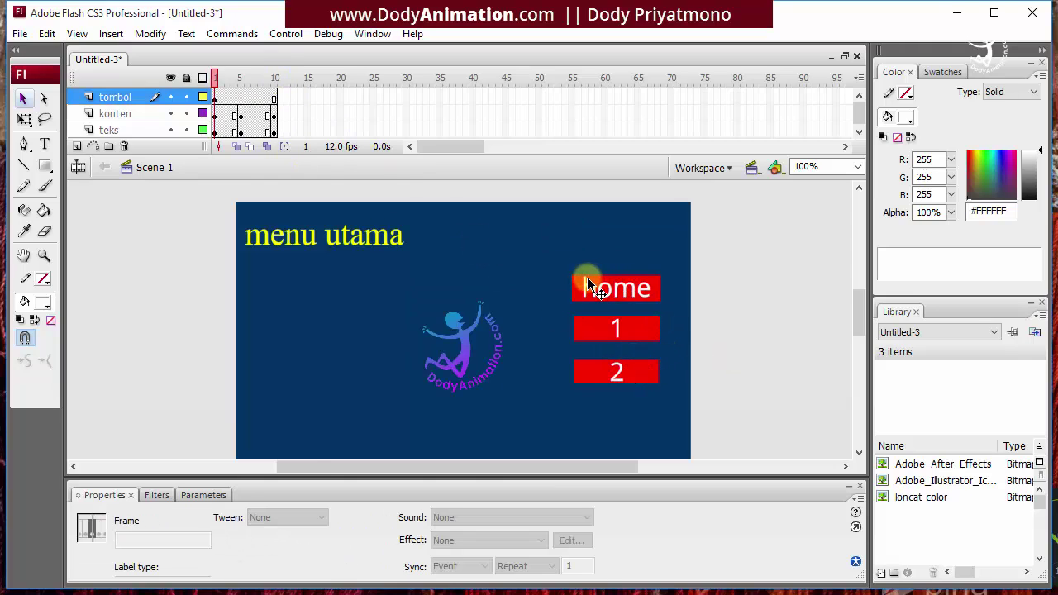
{"action": "left_click_drag", "start_coordinate": [566, 269], "coordinate": [672, 313]}
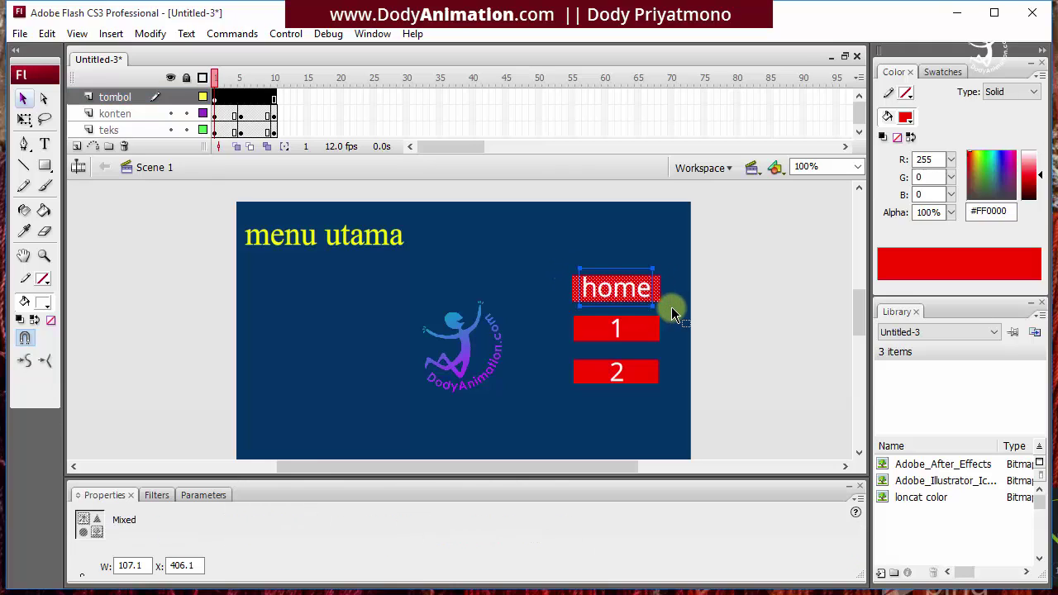
{"action": "left_click", "coordinate": [725, 313]}
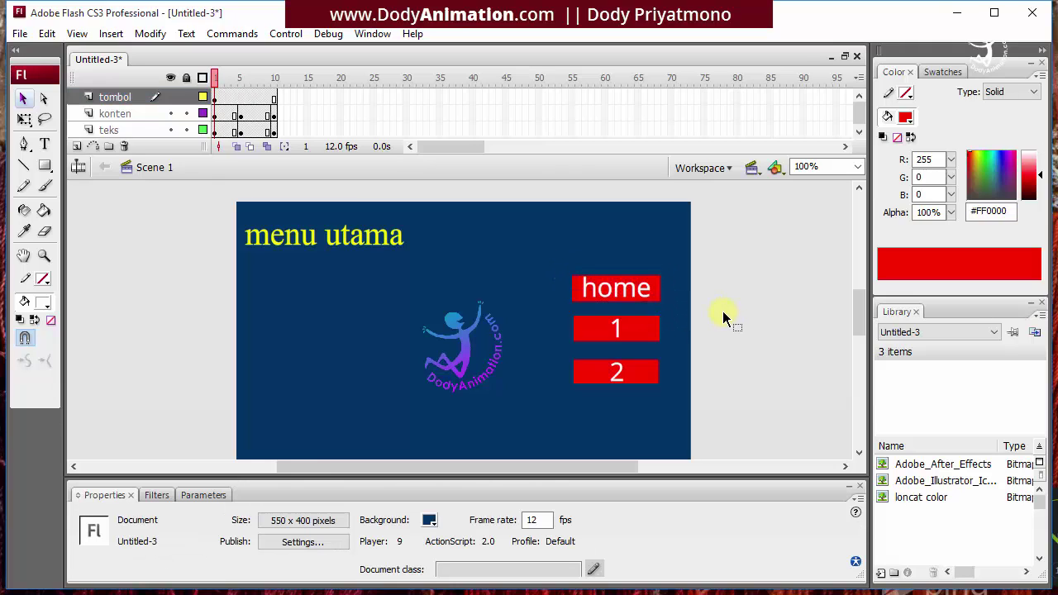
{"action": "left_click_drag", "start_coordinate": [562, 275], "coordinate": [668, 308]}
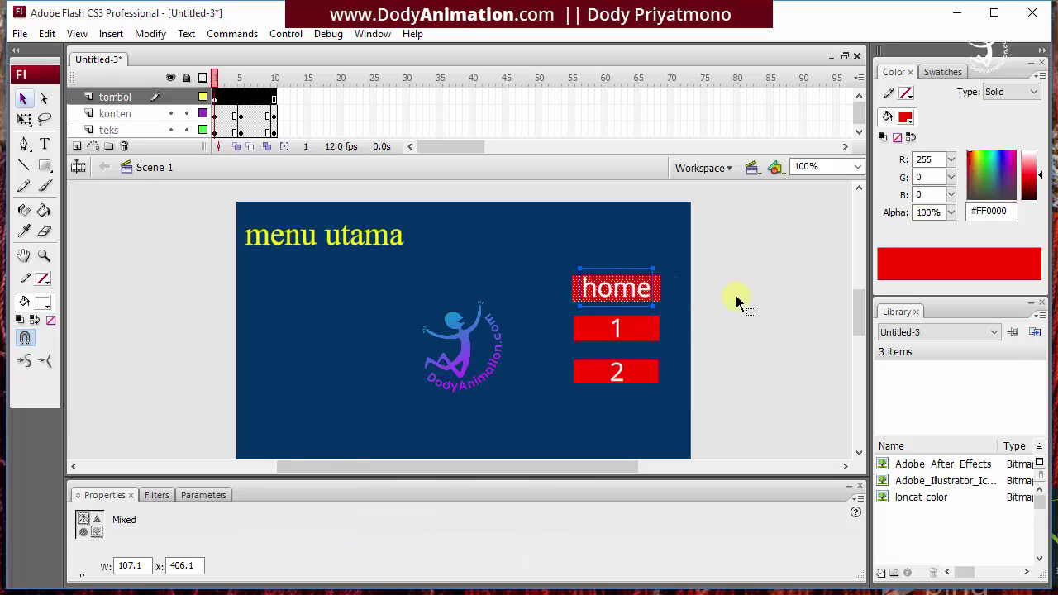
{"action": "left_click", "coordinate": [691, 376]}
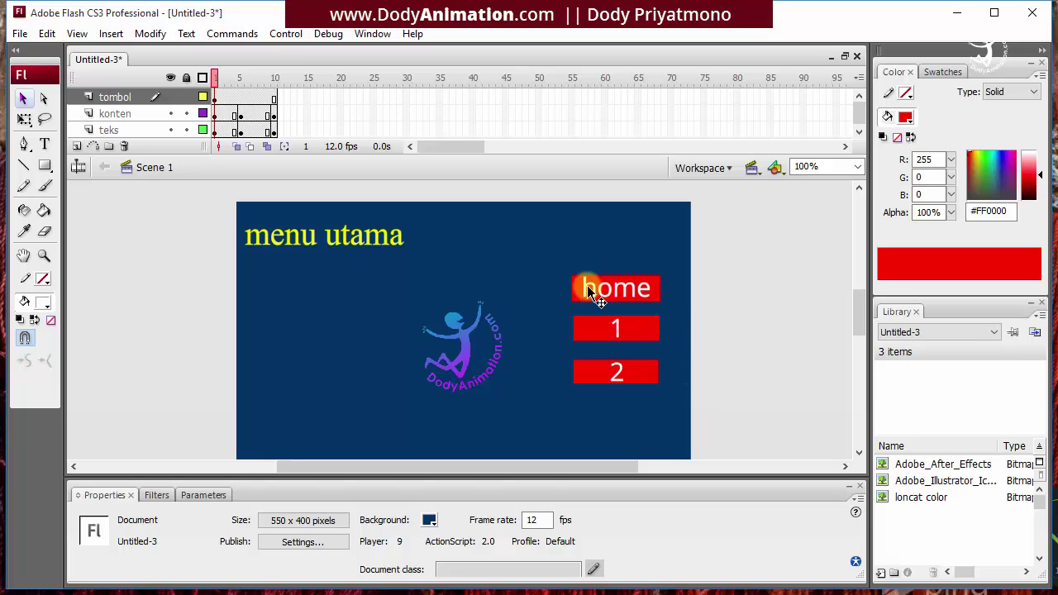
{"action": "left_click", "coordinate": [664, 307]}
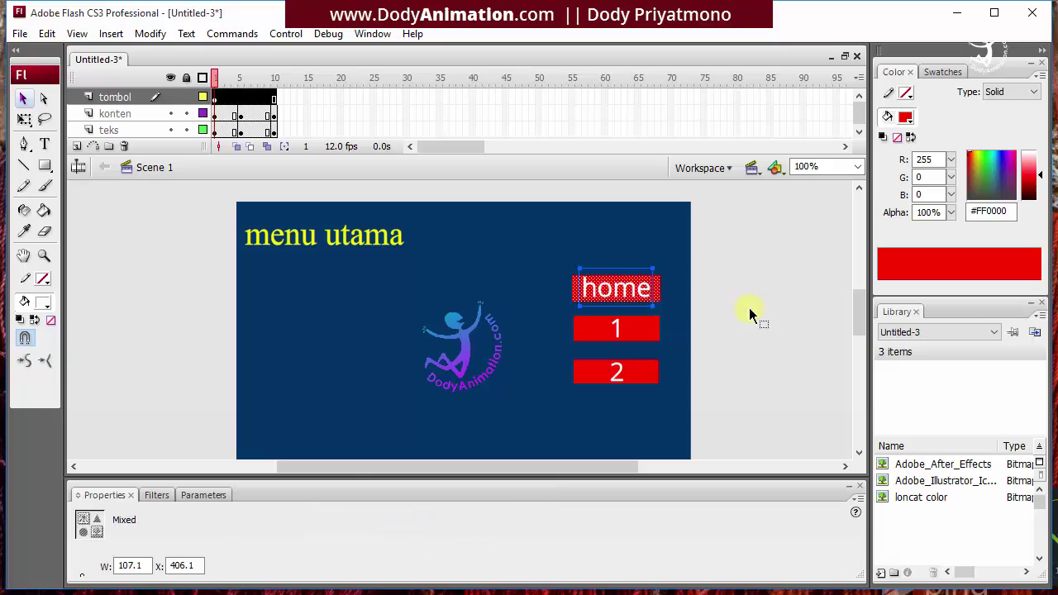
{"action": "left_click", "coordinate": [749, 308]}
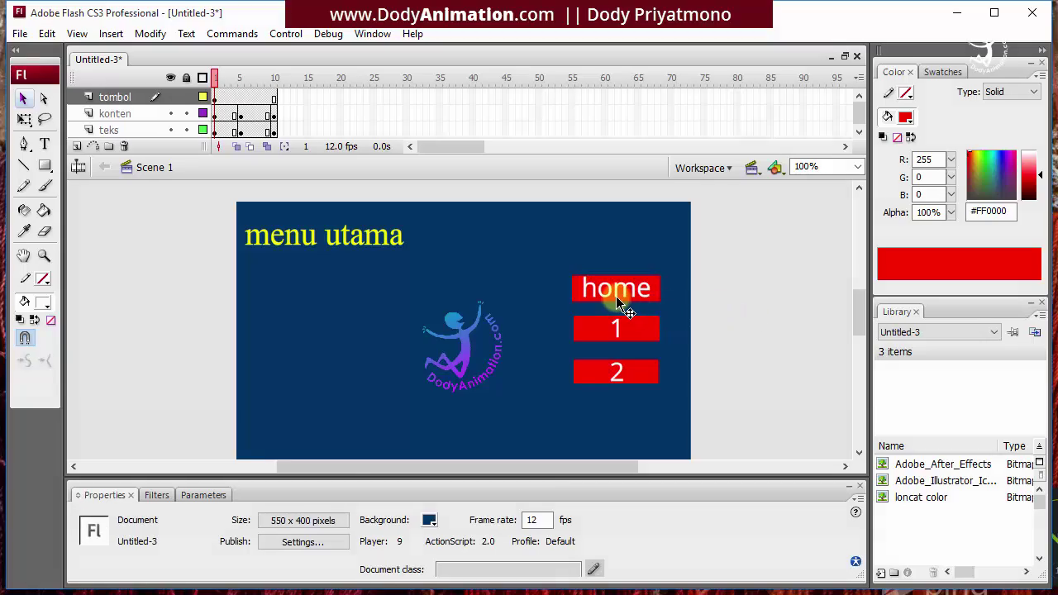